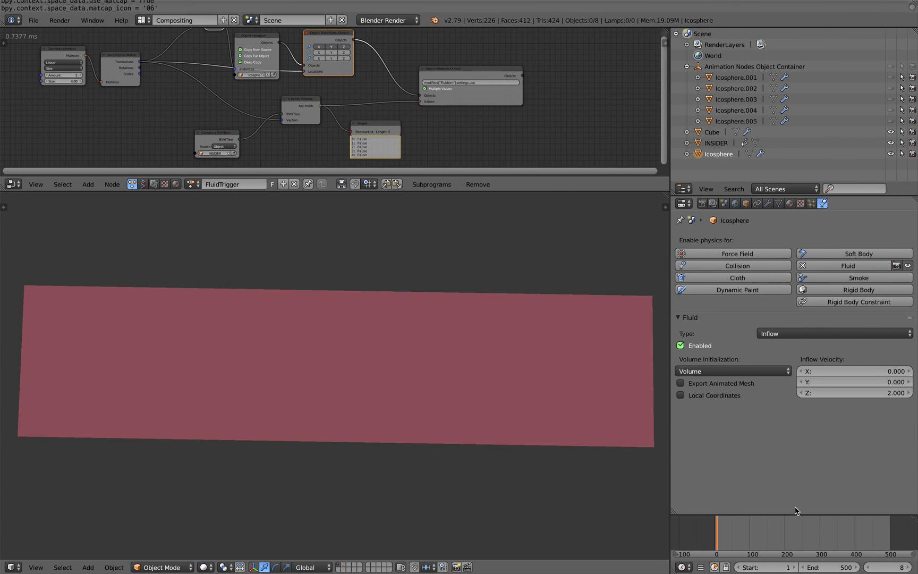
Scrub the timeline up to frame 119 to review the existing baked fluid simulation.
left_click_drag(863, 533, 818, 528)
middle_click_drag(553, 418, 556, 395)
left_click_drag(810, 529, 743, 530)
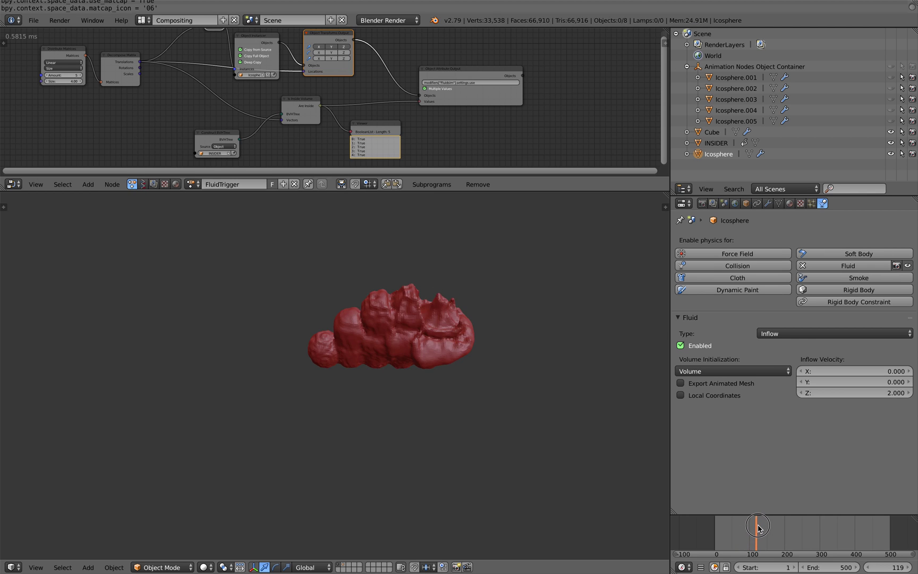
mouse_move(747, 528)
left_mouse_down()
mouse_move(782, 522)
mouse_move(746, 522)
mouse_move(756, 522)
left_mouse_up()
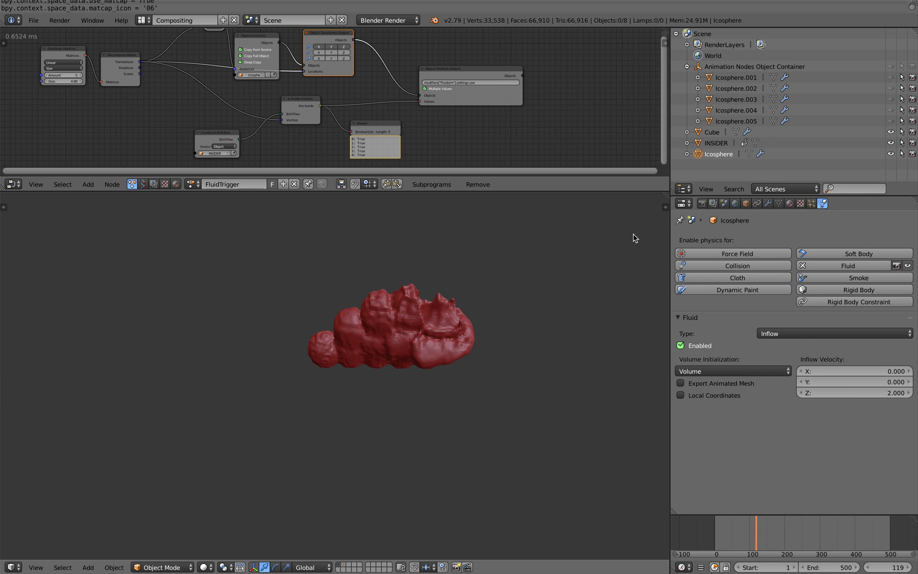
Turn off World Background and Only Render in the 3D view's display settings.
left_click(664, 210)
scroll(632, 415, "down", 3)
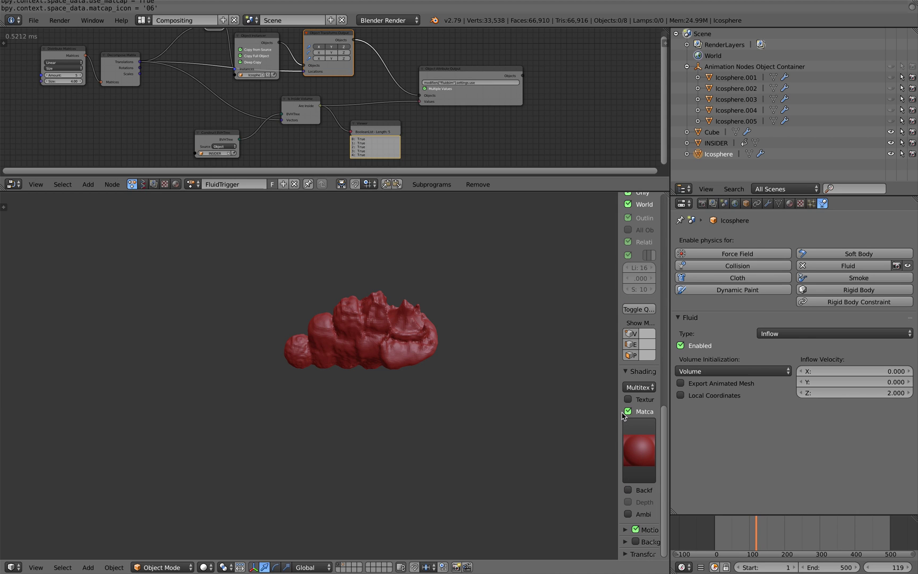
left_click_drag(619, 411, 554, 411)
scroll(583, 305, "up", 5)
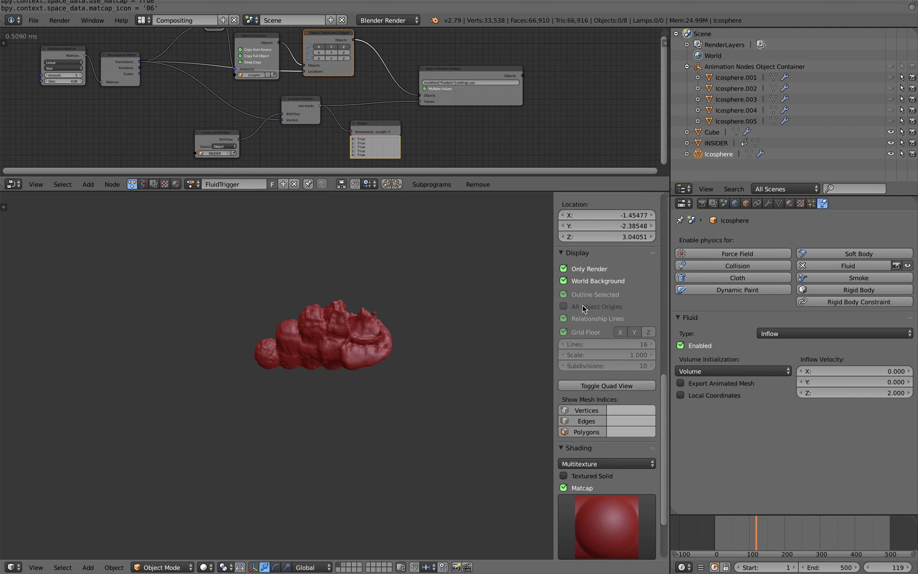
left_click(578, 282)
left_click(572, 268)
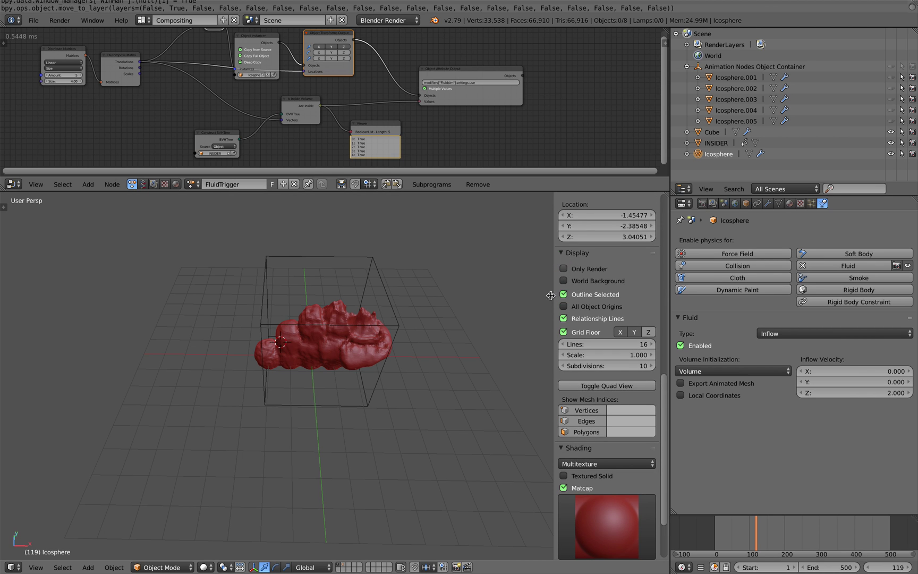
Select the wireframe INSIDER box and scrub to frame 322 to examine its movement along the fluid.
right_click(393, 287)
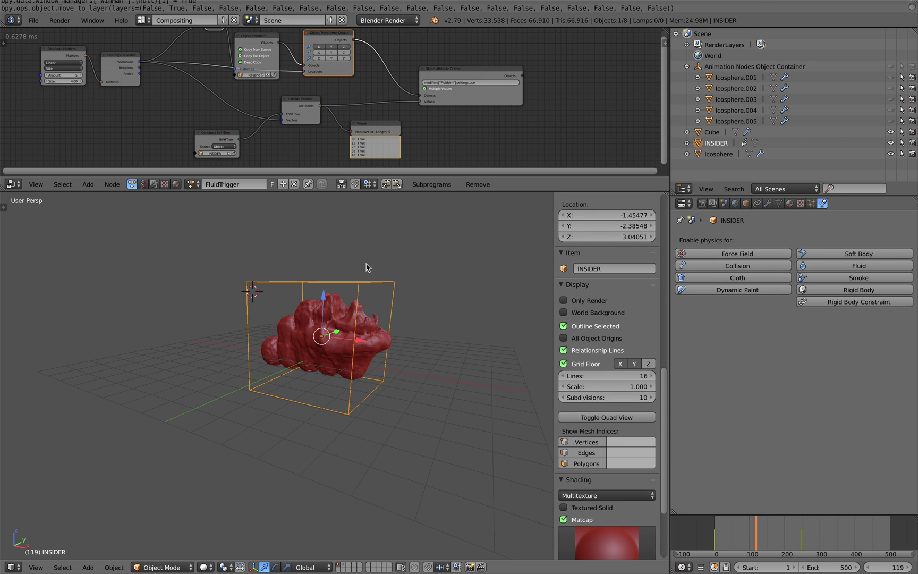
middle_click_drag(361, 315, 471, 313)
left_click_drag(696, 546, 828, 526)
middle_click_drag(263, 261, 286, 256)
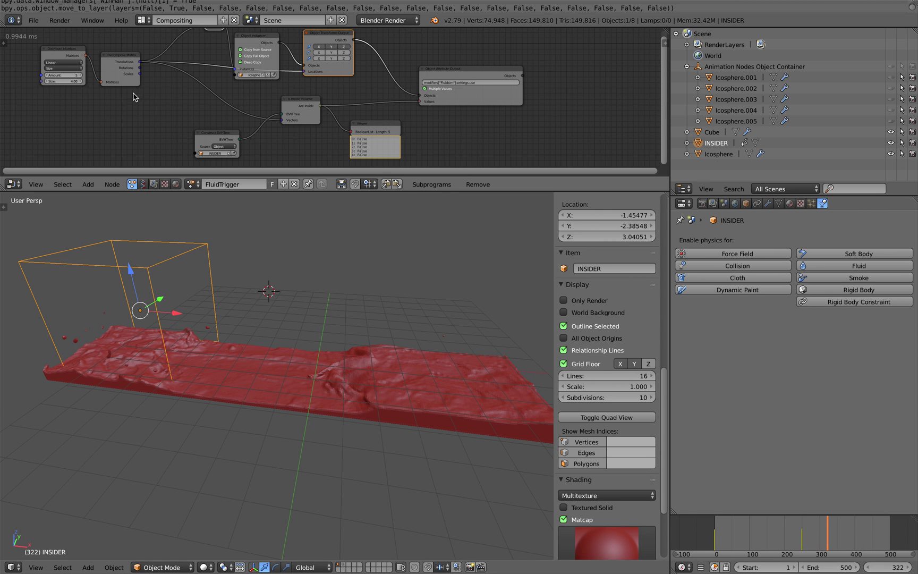
Start a new scene by reloading the start-up file.
left_click(33, 20)
left_click(45, 34)
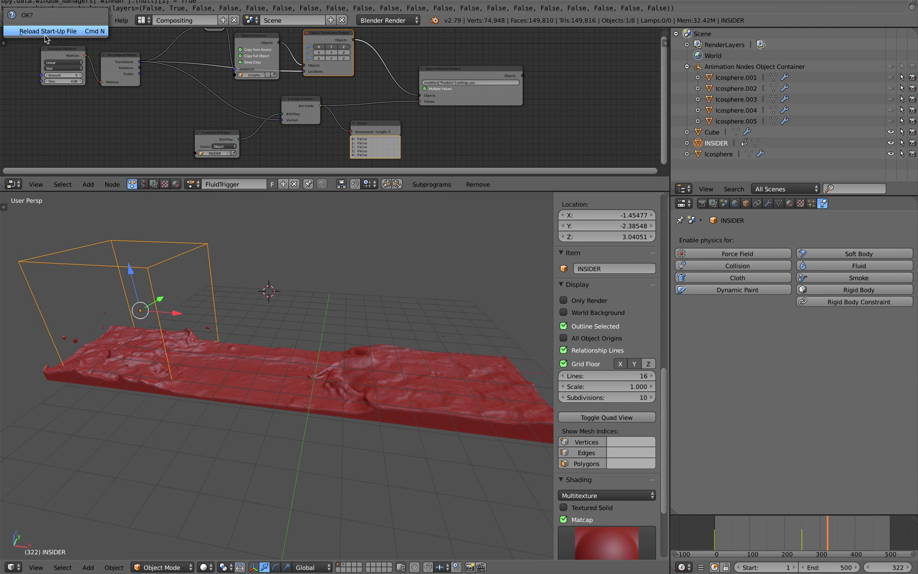
left_click(47, 32)
Delete the default lamp and camera, and select the remaining cube.
middle_click_drag(524, 275, 544, 269)
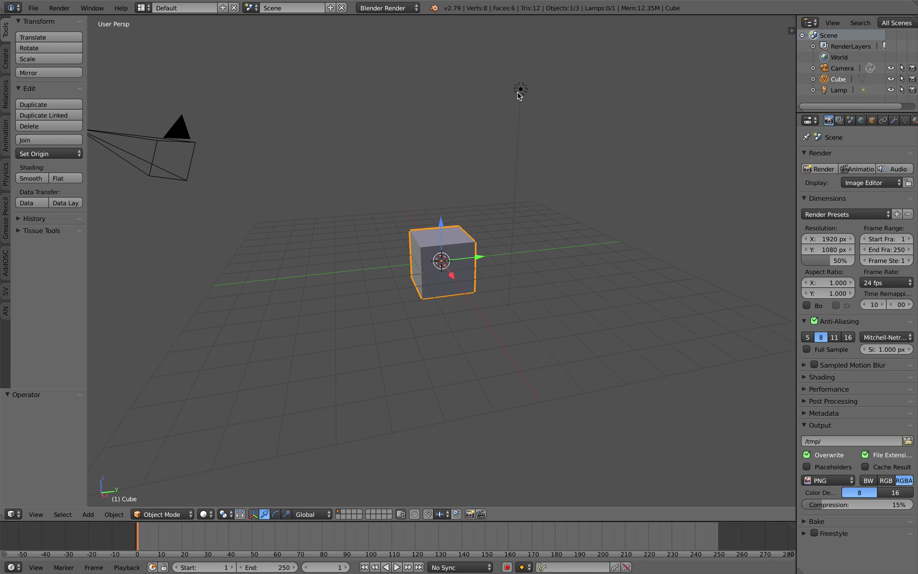
right_click(519, 95)
right_click(189, 142, "shift")
middle_click_drag(375, 166, 444, 222)
key("Delete")
key("a")
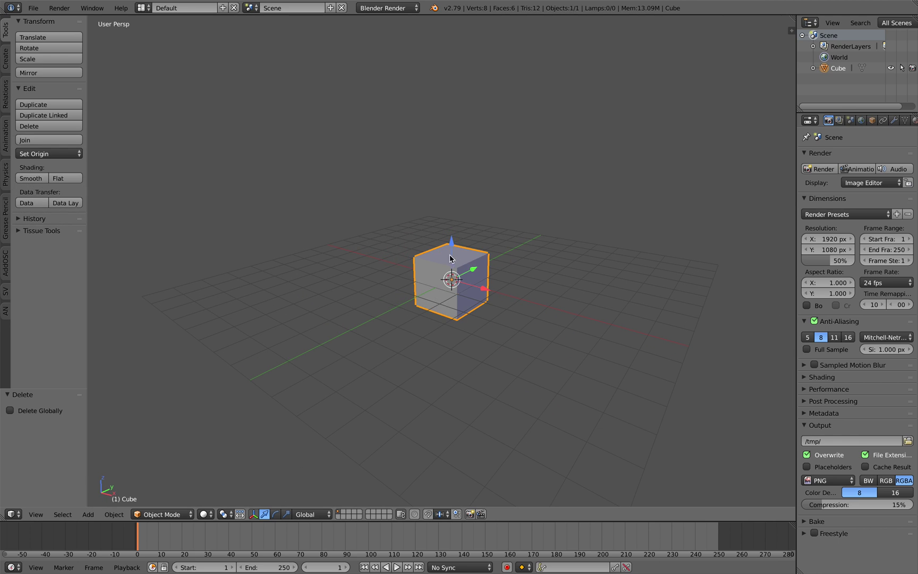
Widen the properties area and switch the screen layout to Compositing.
left_click_drag(799, 85, 711, 95)
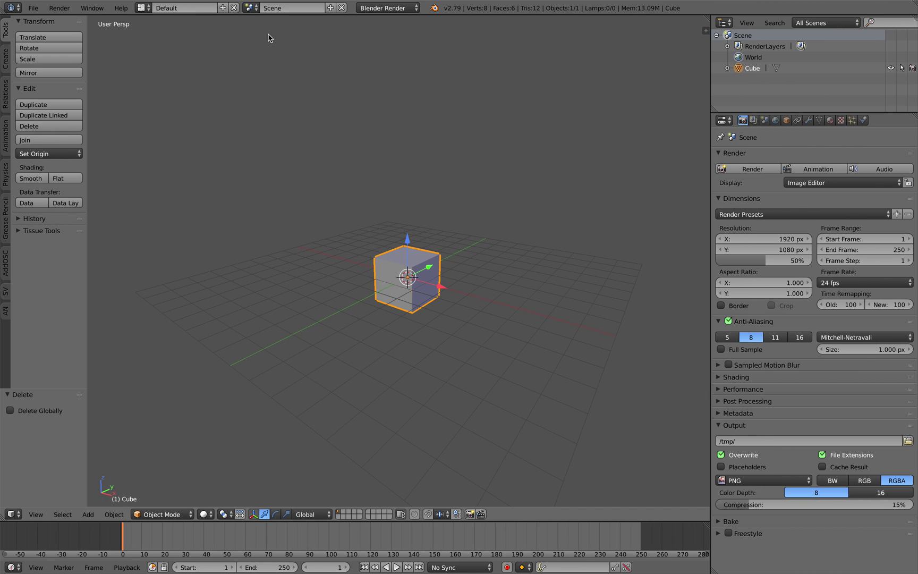
left_click(142, 8)
left_click(166, 46)
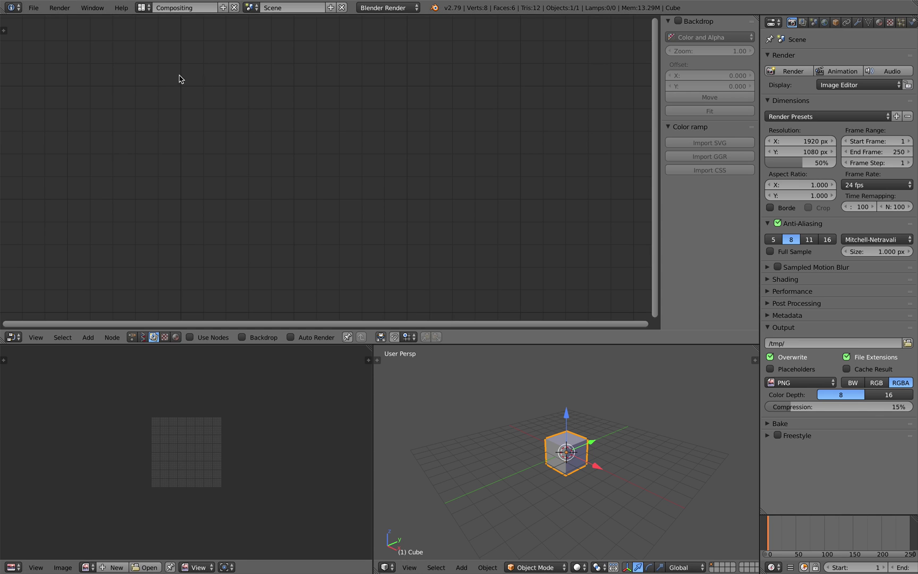
Save the scene as AN_FluidTrigger_001.blend in the fluid_trigger folder.
left_click(33, 7)
left_click(58, 92)
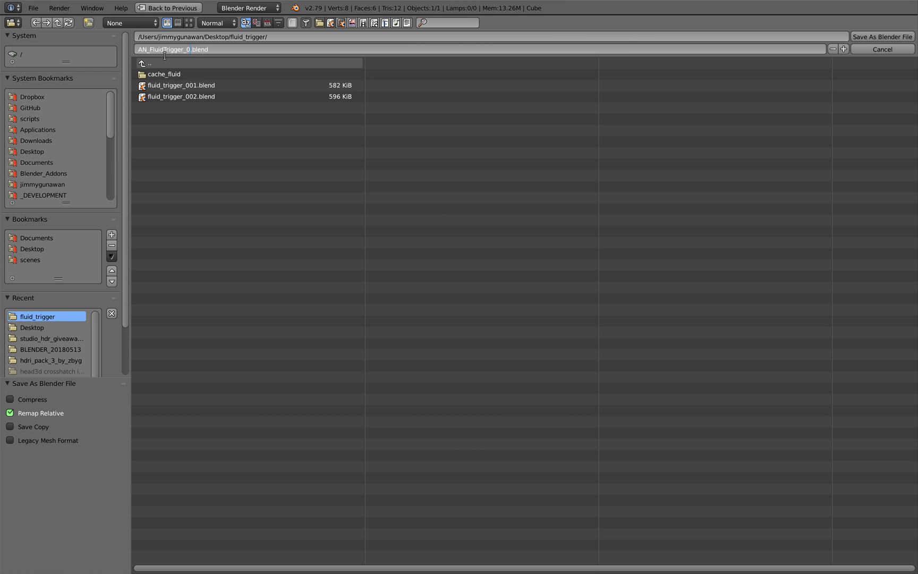
left_click(882, 36)
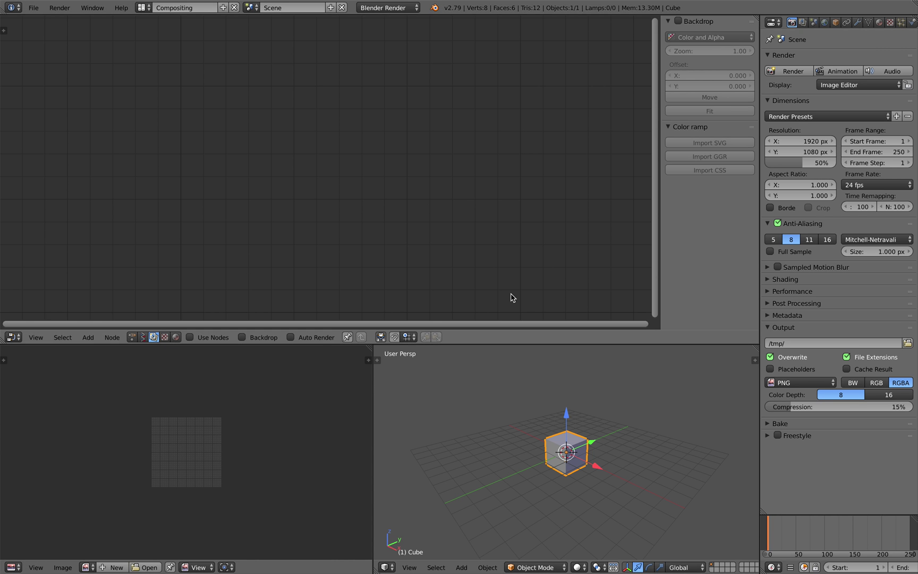
Expand the 3D view over the image editor and scale the cube up uniformly.
left_click_drag(379, 349, 309, 353)
key("s")
left_click(600, 431)
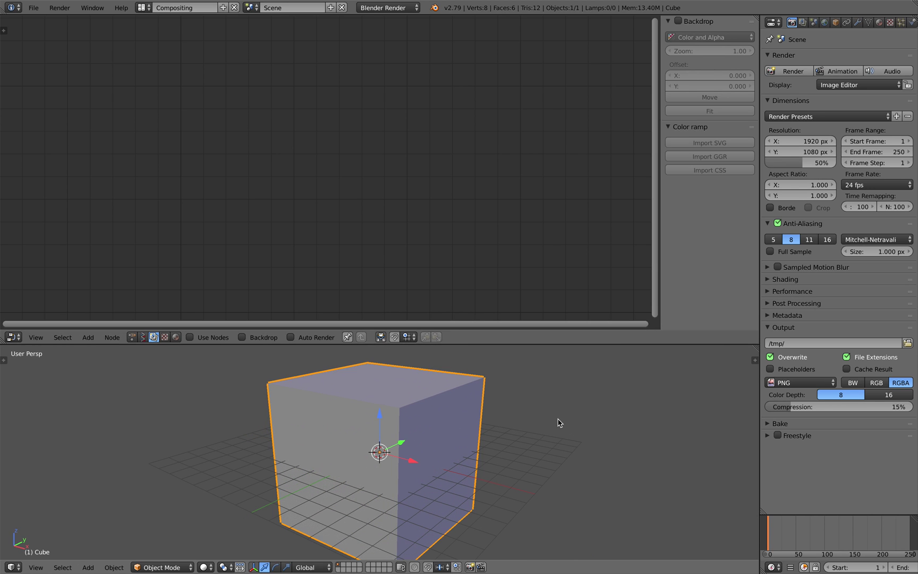
Enable Fluid physics on the cube and set its type to Domain.
middle_click_drag(869, 13, 836, 29)
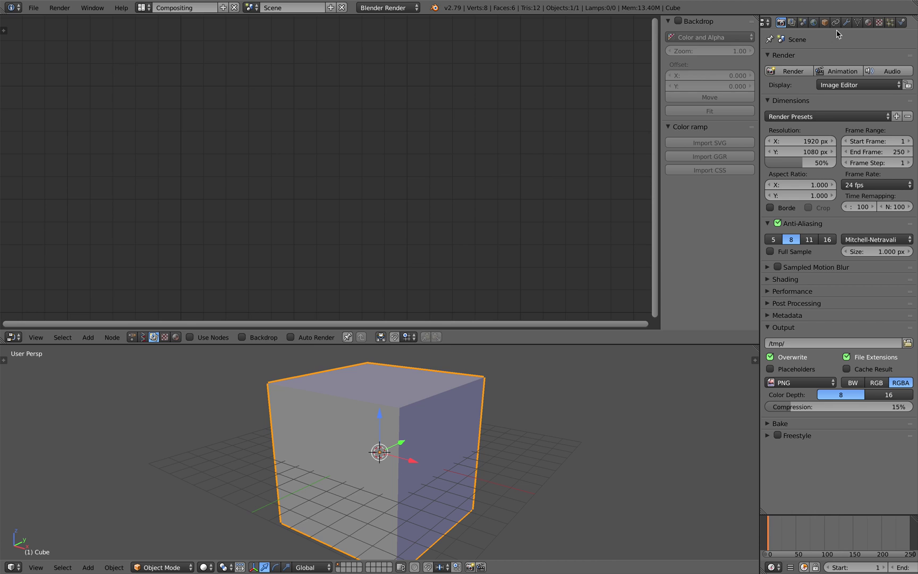
left_click(899, 23)
left_click(863, 87)
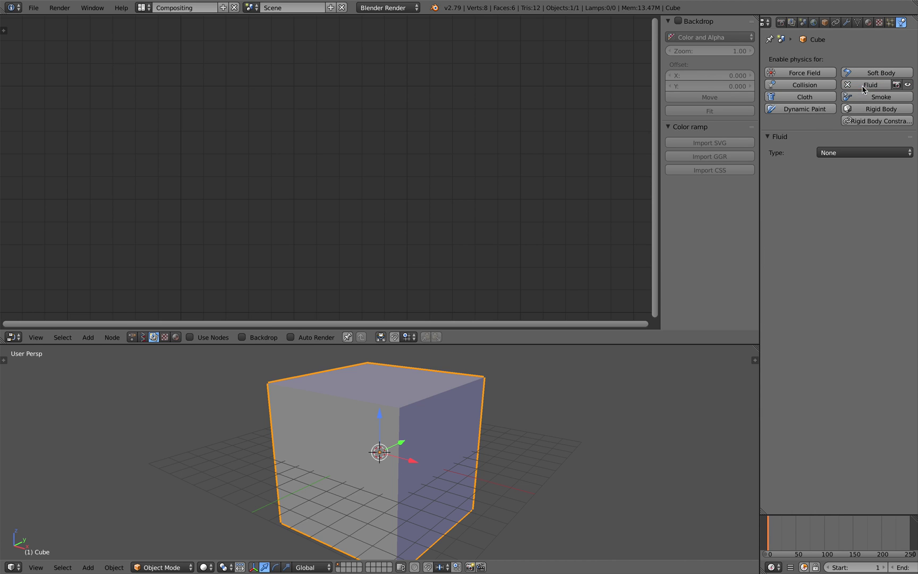
left_click(839, 152)
left_click(834, 132)
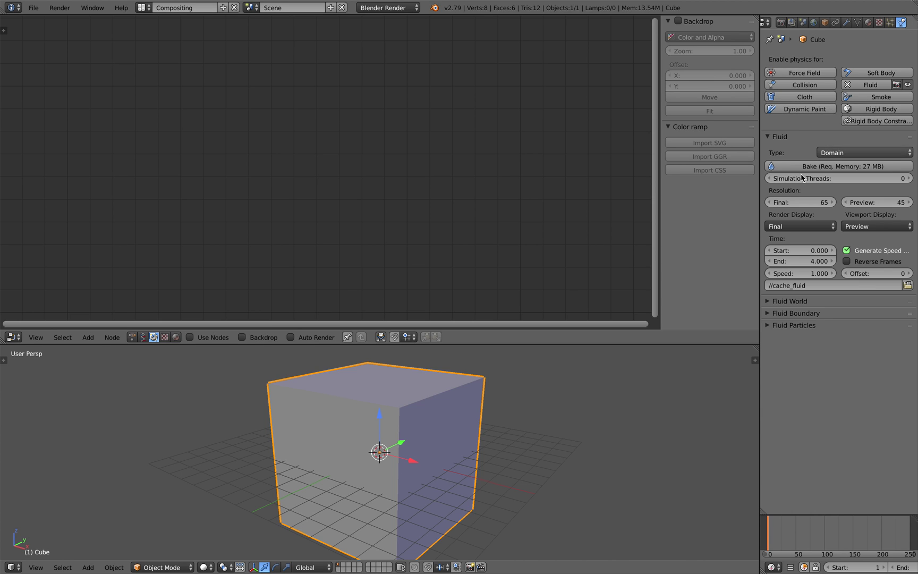
Go to frame 0 and add an Ico Sphere, placed inside the cube above its centre.
middle_click_drag(642, 369, 655, 385)
left_click(771, 534)
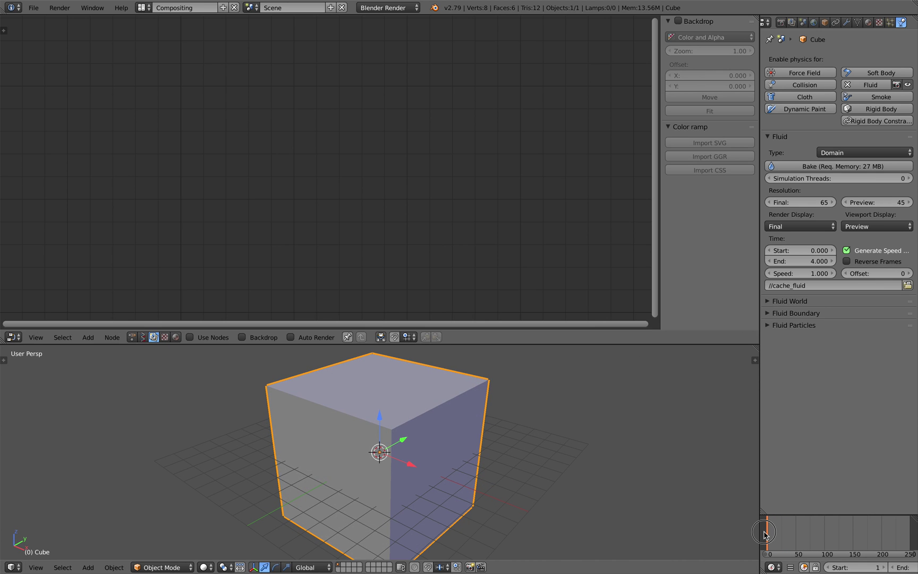
scroll(651, 442, "down", 3)
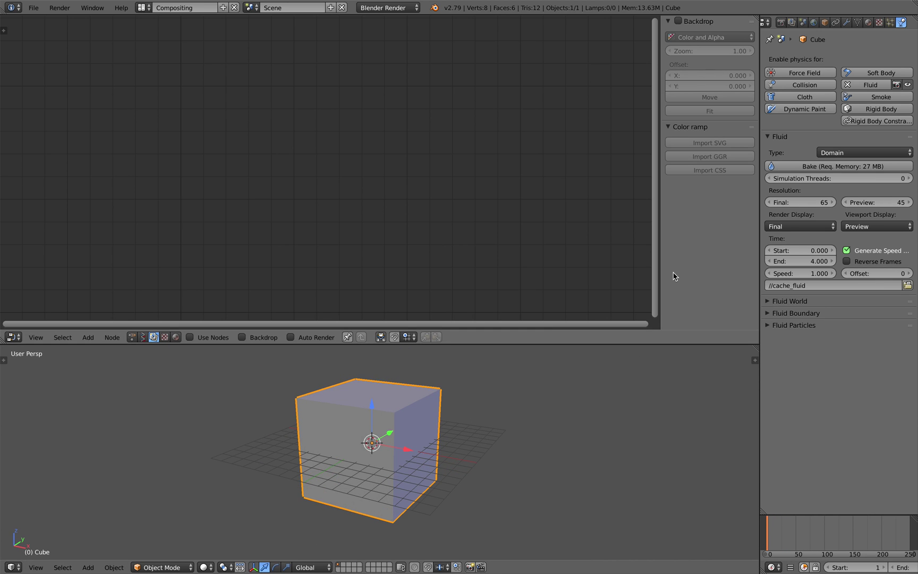
middle_click_drag(483, 417, 480, 398)
key("shift+a")
mouse_move(480, 398)
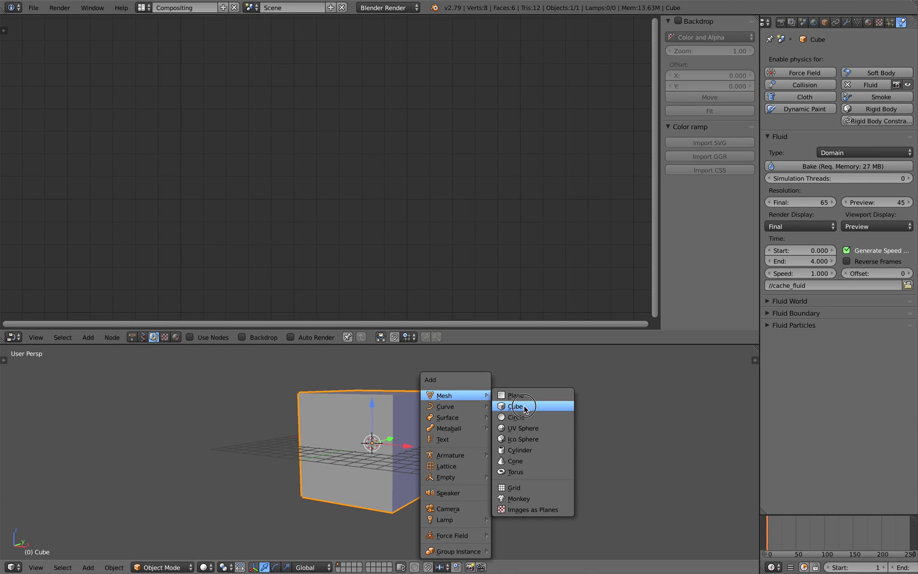
left_click(528, 442)
middle_click_drag(539, 423, 533, 406)
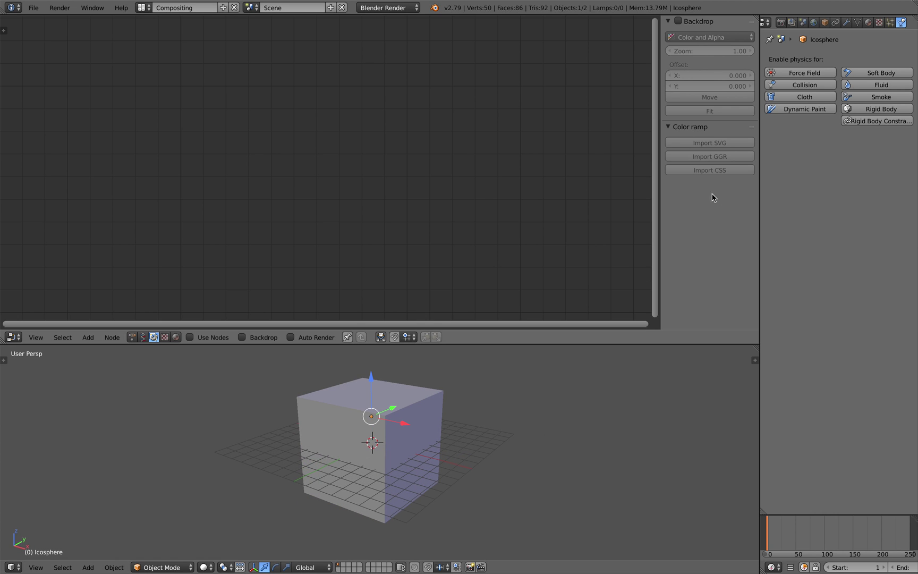
Enable Fluid physics on the icosphere and set its type to Inflow.
left_click(882, 87)
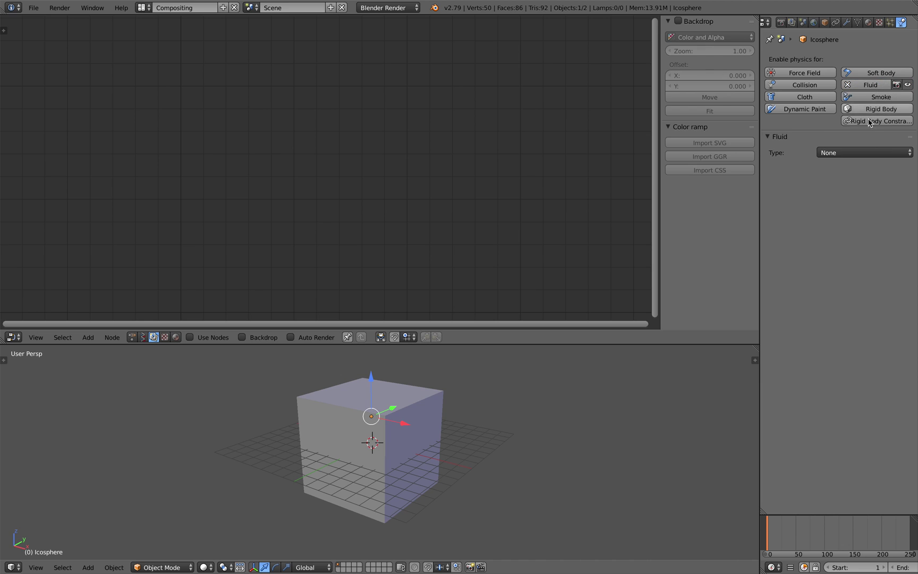
left_click(865, 153)
left_click(854, 95)
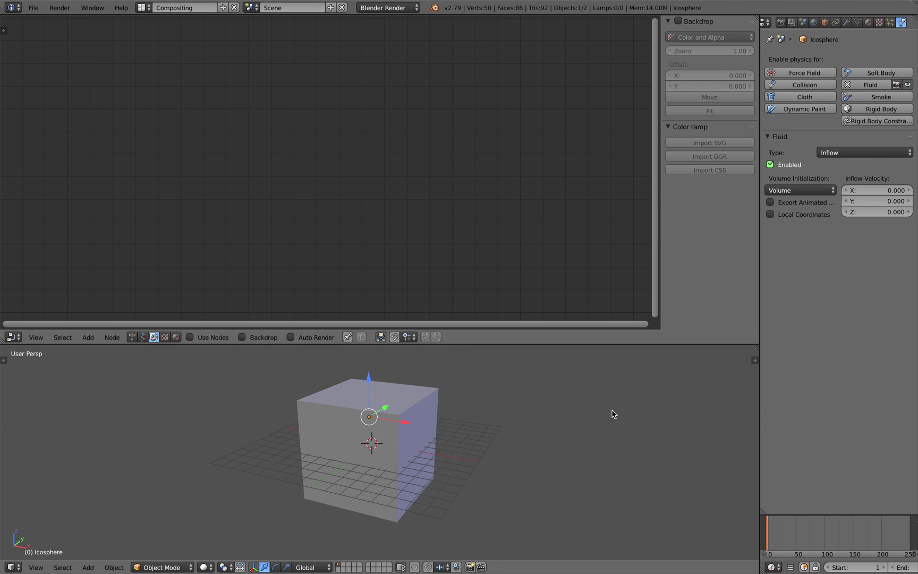
Run a partial fluid bake of the cube domain, previewing the first frames and stopping it at about 25%.
right_click(406, 468)
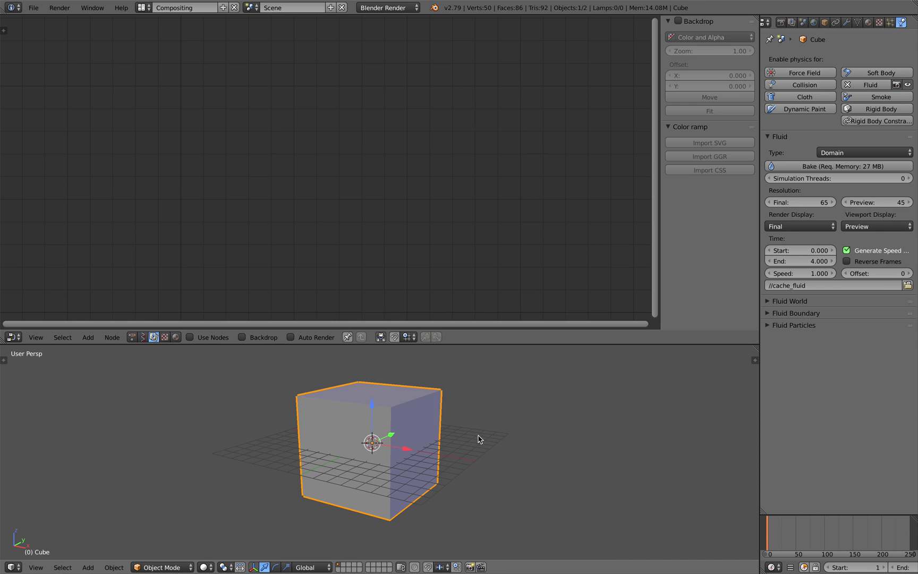
left_click(832, 167)
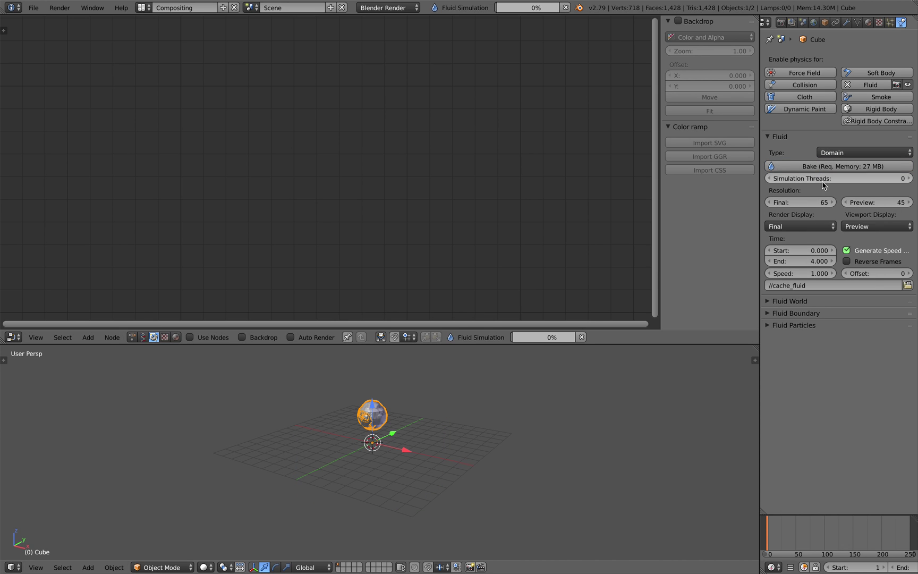
left_click_drag(770, 534, 775, 532)
scroll(602, 440, "up", 3)
middle_click_drag(599, 428, 588, 452)
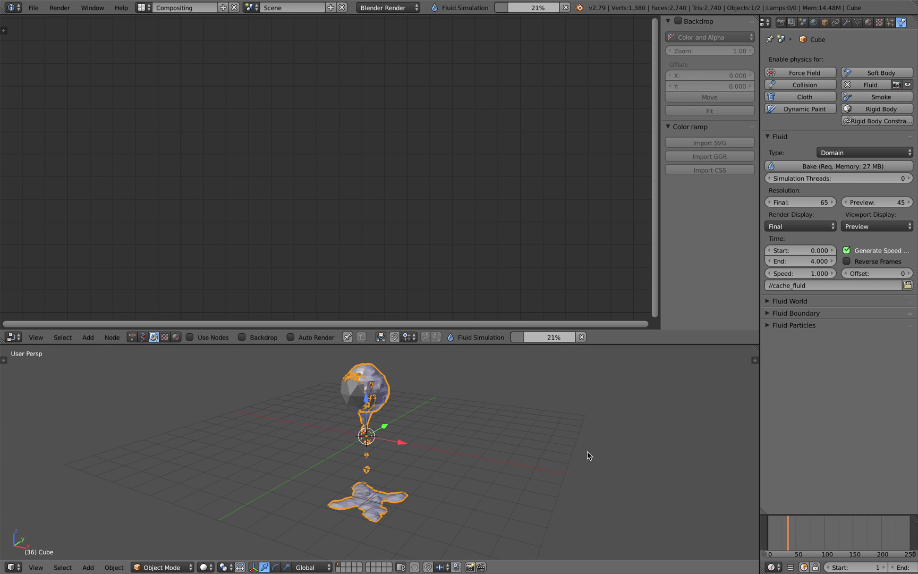
left_click(566, 8)
middle_click_drag(544, 385, 542, 387)
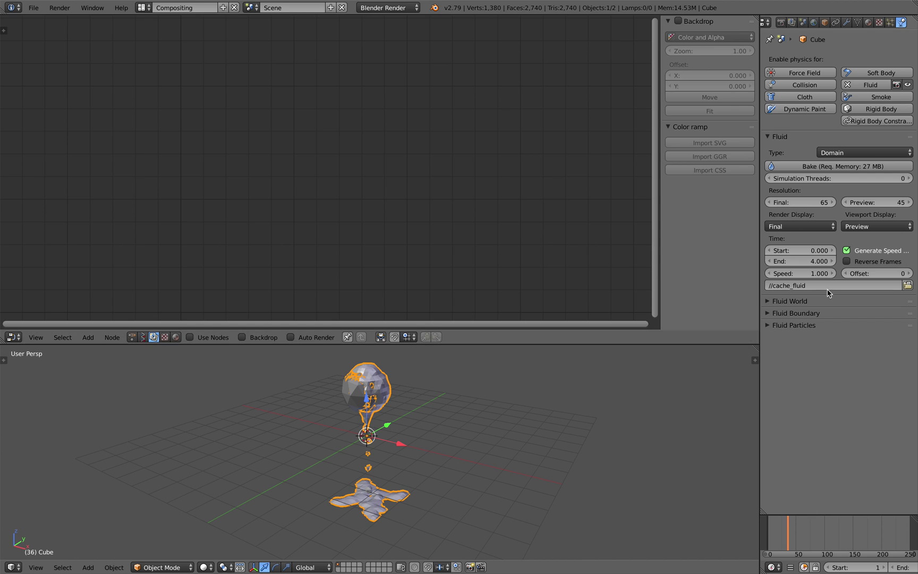
Check the domain's cache folder location without changing it, and save the file.
left_click(906, 286)
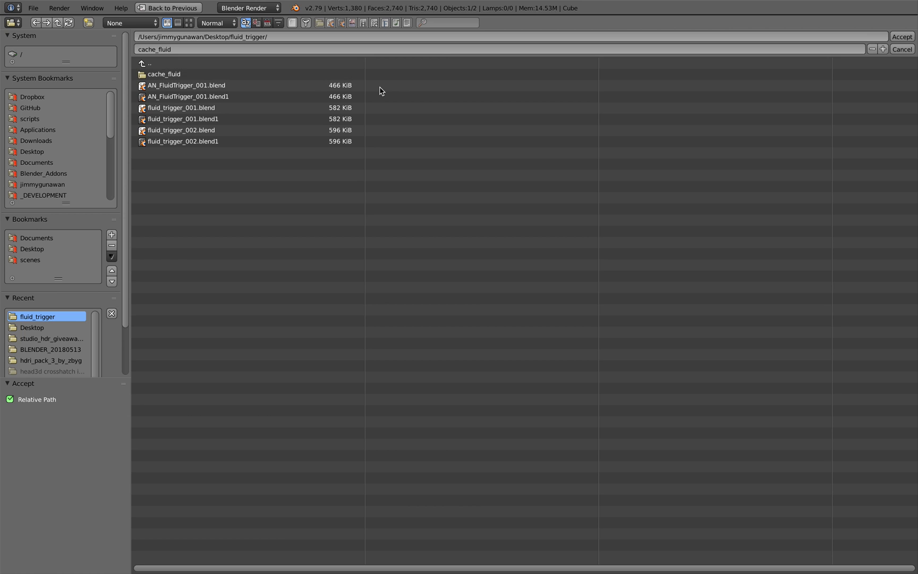
left_click(896, 53)
key("ctrl+s")
left_click(514, 425)
Scrub the timeline to frame 25 to preview the partially baked fluid.
left_click(791, 532)
left_click_drag(791, 532, 813, 532)
scroll(841, 534, "down", 4)
scroll(842, 534, "down", 5)
middle_click_drag(549, 450, 560, 426)
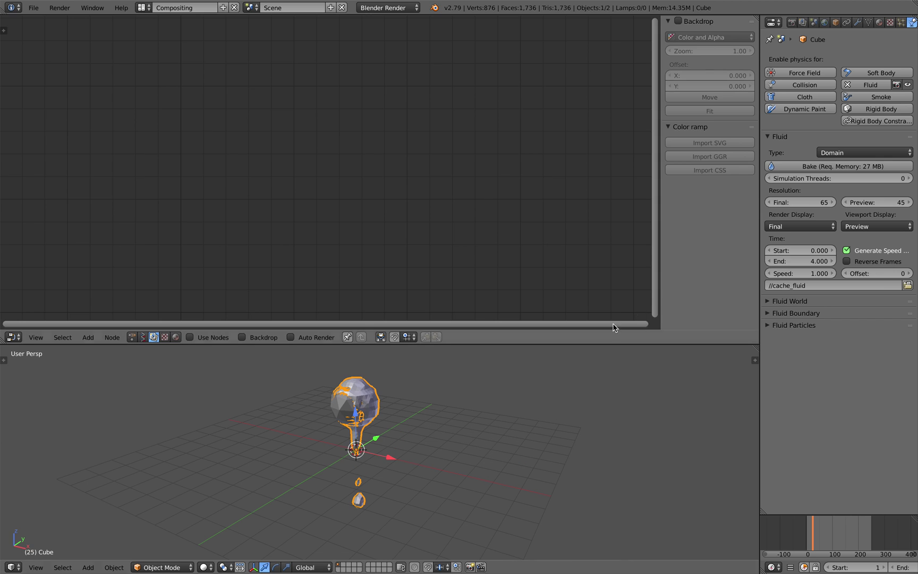
Switch the node editor to Animation Nodes, create a new node tree and hide the editor's sidebar.
left_click(132, 337)
left_click(232, 337)
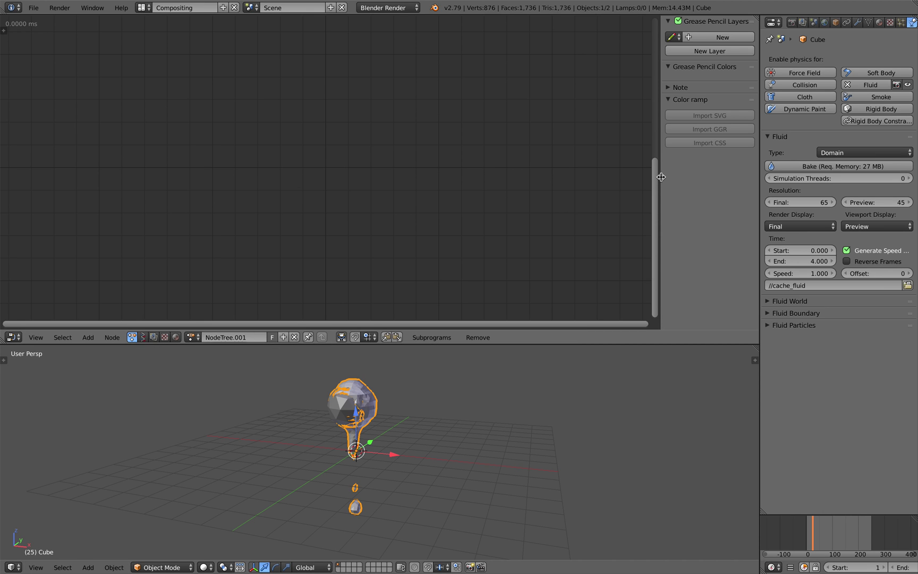
left_click_drag(661, 177, 760, 189)
Select the icosphere and add an Object Transforms Input node with Icosphere as its object.
scroll(454, 414, "up", 2)
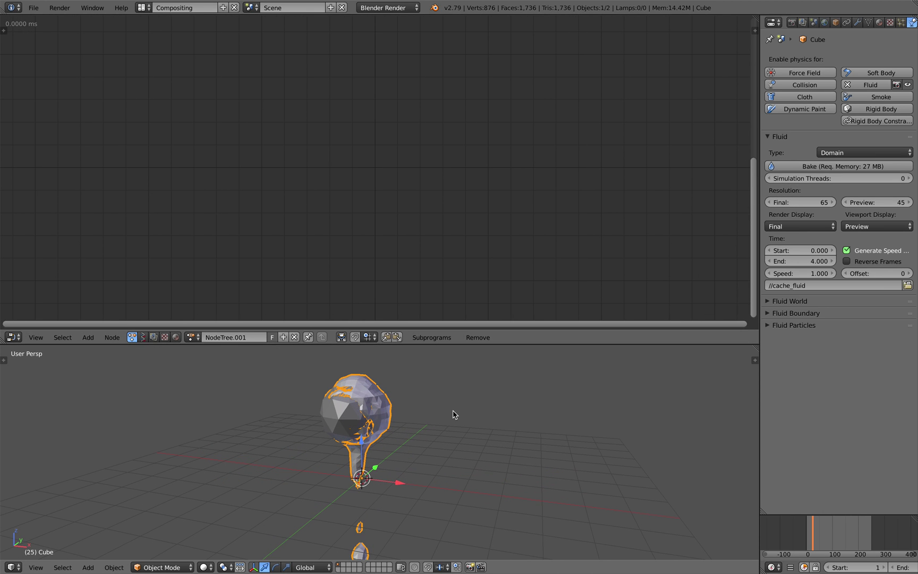
right_click(346, 424)
key("shift+a")
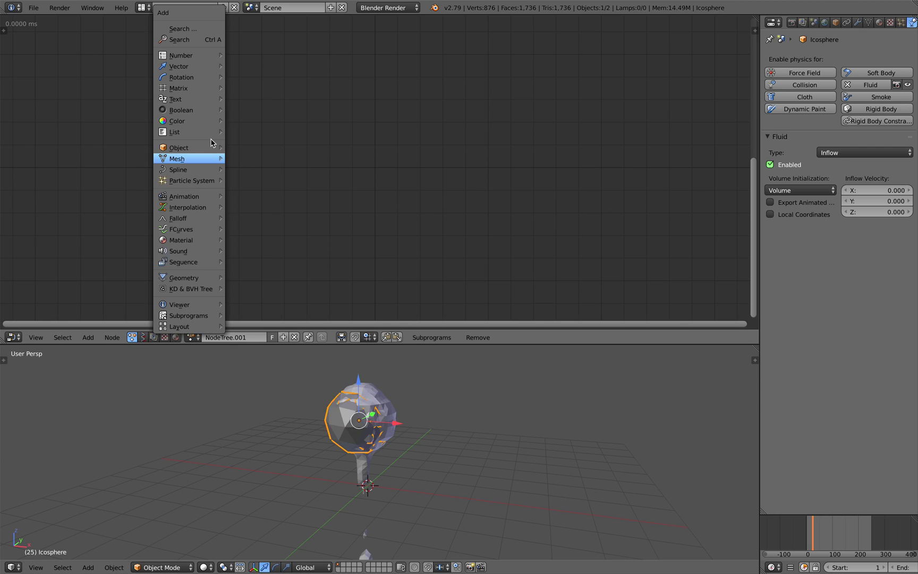
left_click(197, 41)
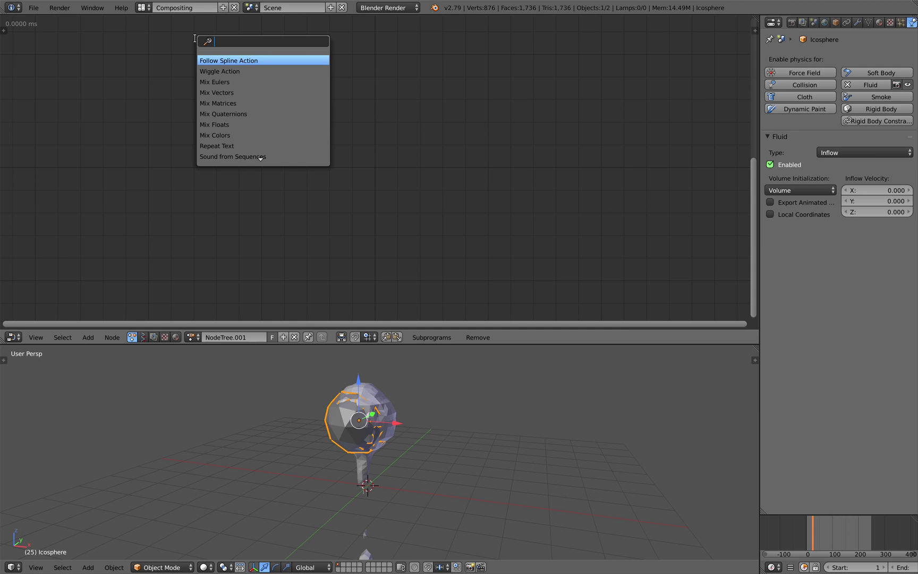
type("object t")
key("Down")
key("Return")
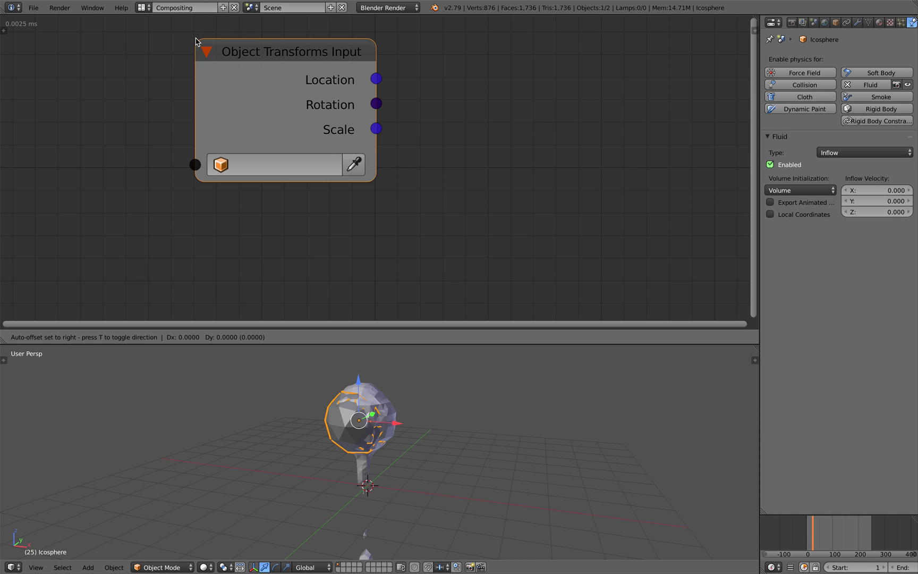
left_click(224, 223)
left_click(264, 235)
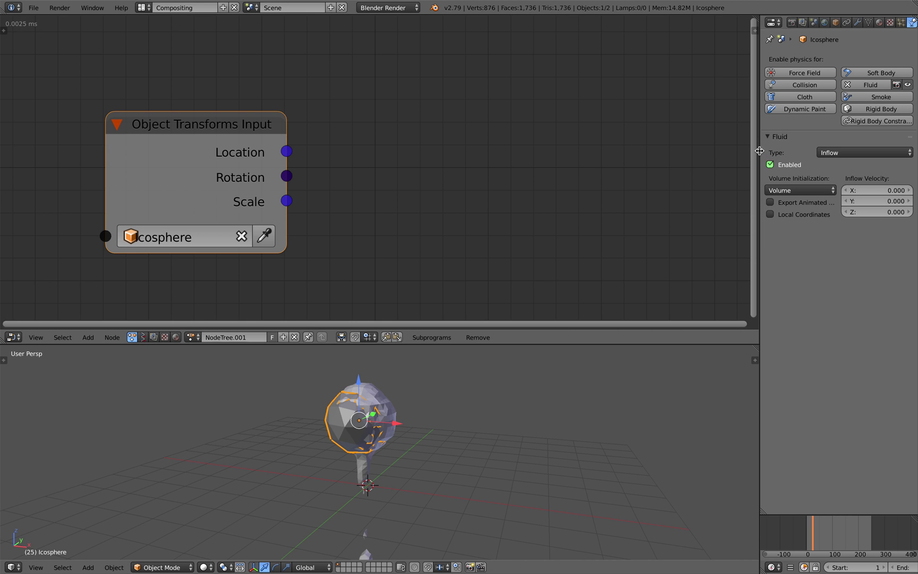
Widen the properties area and split it, turning the upper part into an Outliner.
left_click_drag(760, 151, 720, 151)
left_click_drag(915, 18, 914, 186)
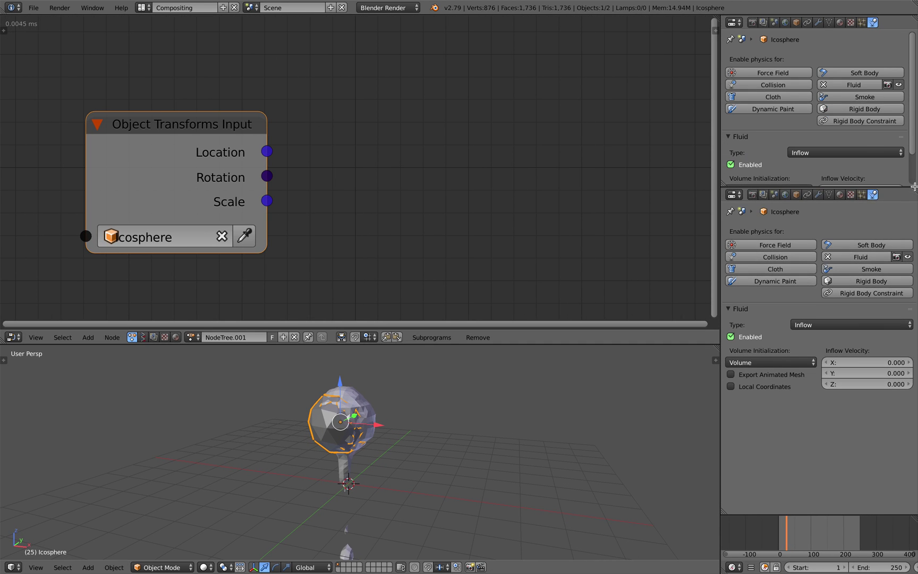
left_click(738, 22)
left_click(751, 197)
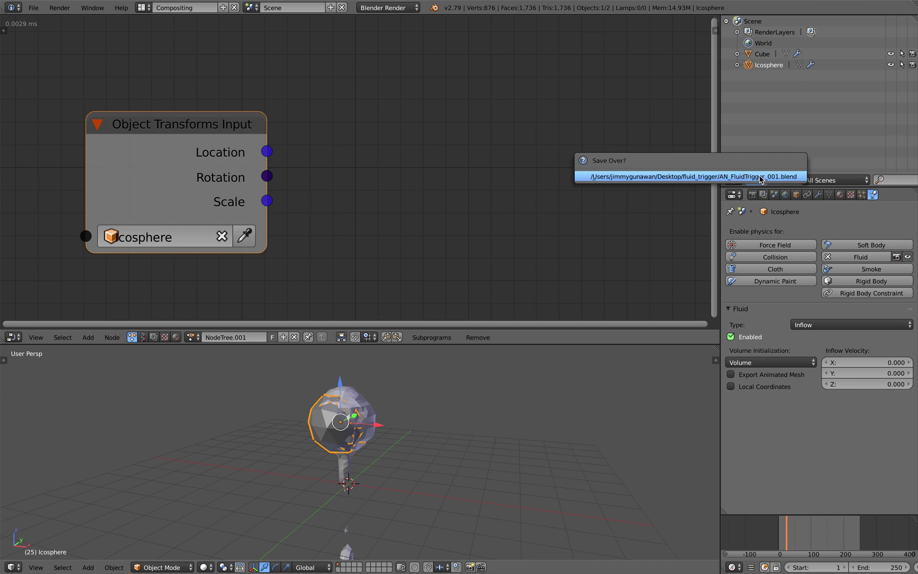
Select the Icosphere in the Outliner, set its Z inflow velocity to -1 and save the file.
left_click(763, 54)
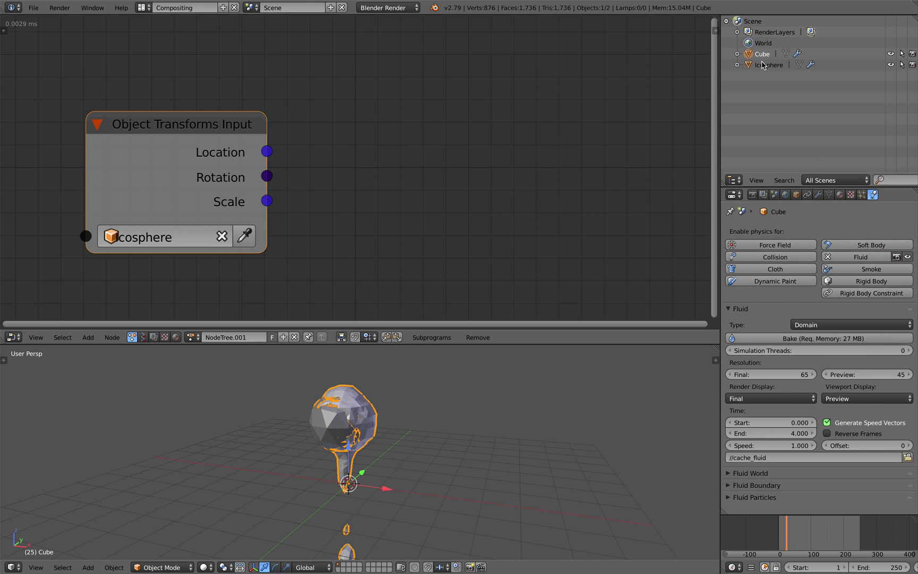
left_click(766, 66)
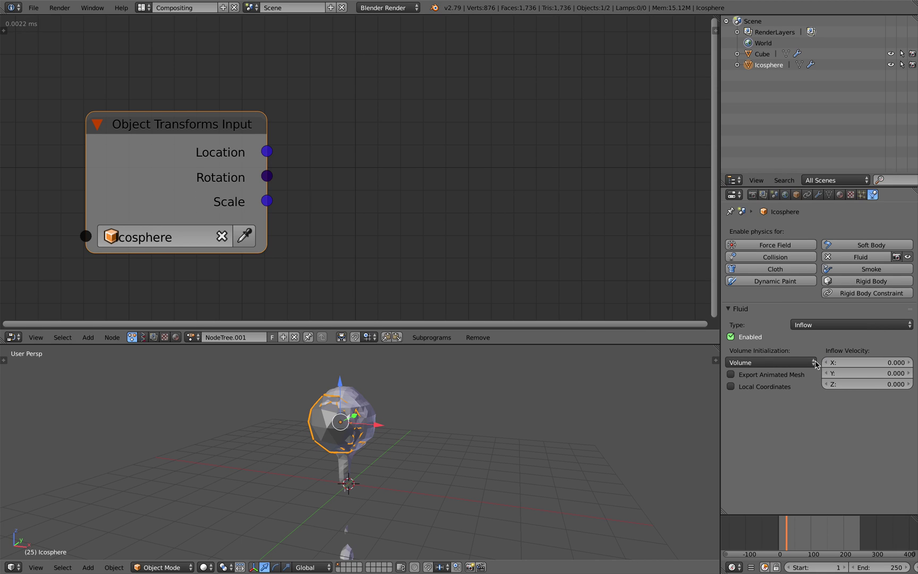
left_click(869, 384)
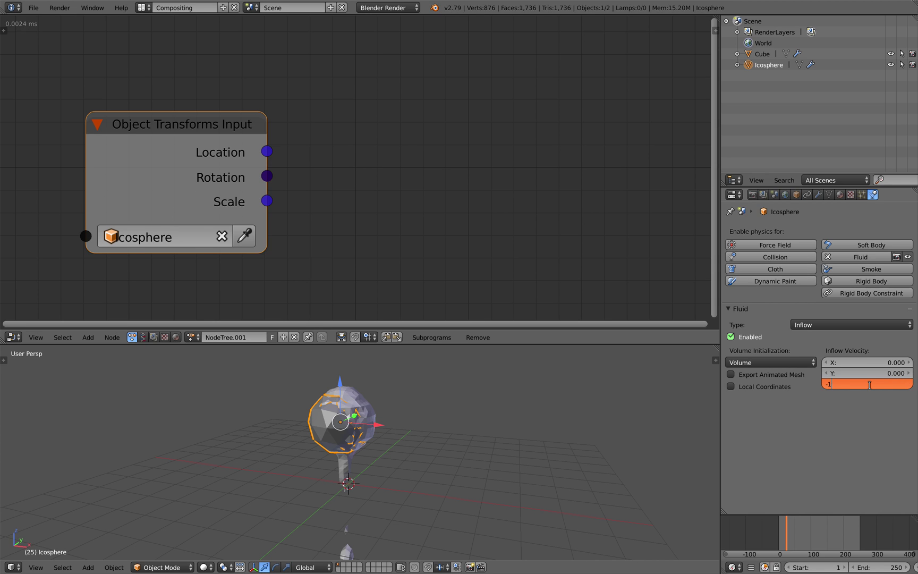
key("ctrl+s")
middle_click_drag(506, 419, 479, 409)
left_click(509, 415)
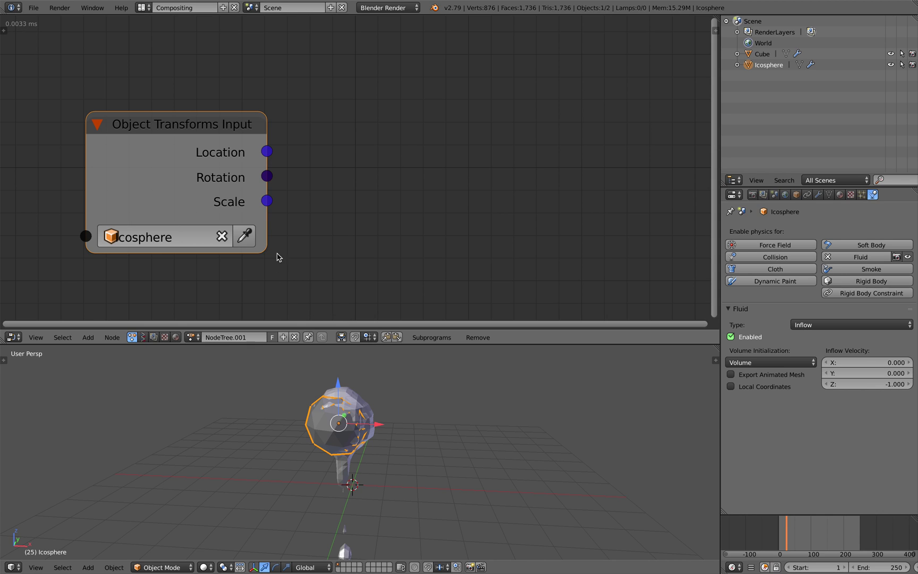
Widen the Object Transforms Input node slightly and make room beside it for another node.
left_click_drag(267, 239, 298, 237)
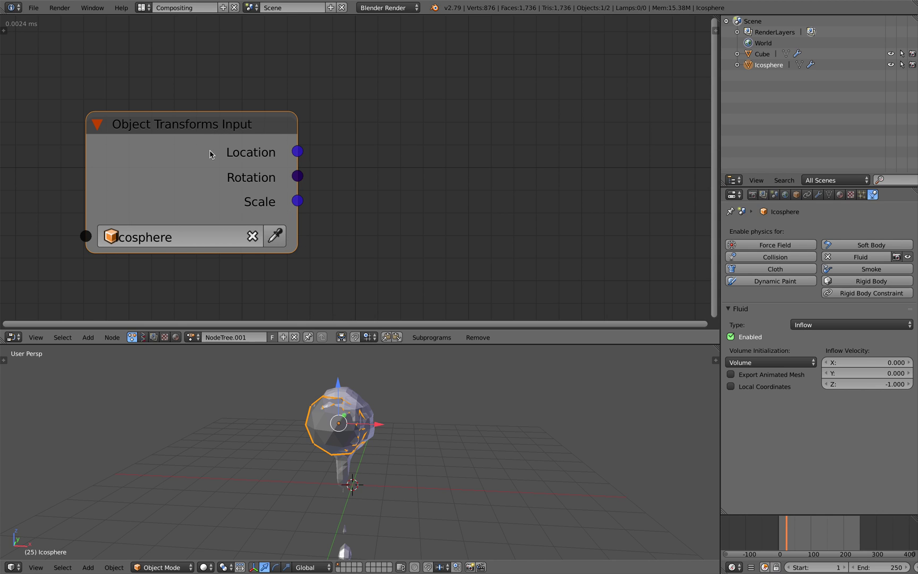
scroll(352, 164, "down", 2)
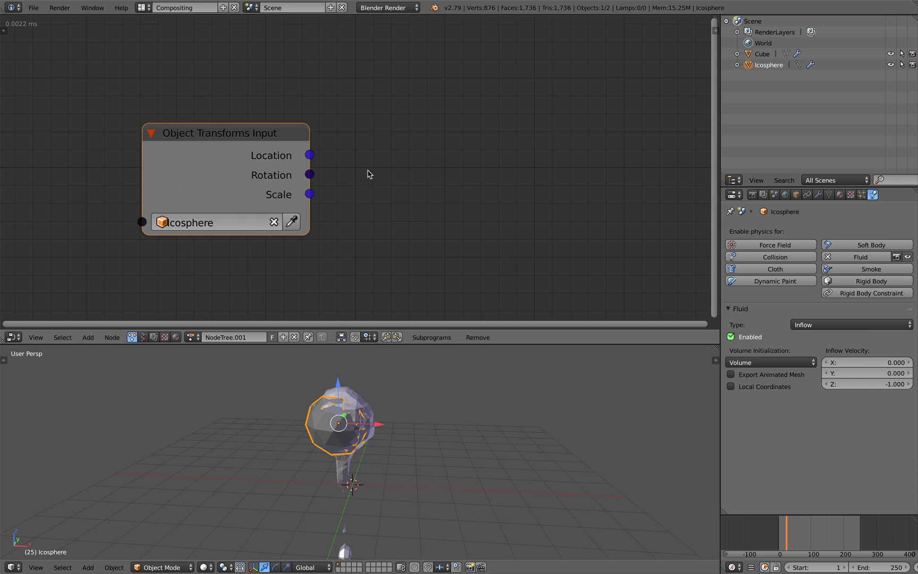
middle_click_drag(370, 174, 357, 157)
Add a Construct BVHTree node beside the Object Transforms Input node and save the file.
key("shift+a")
left_click(403, 153)
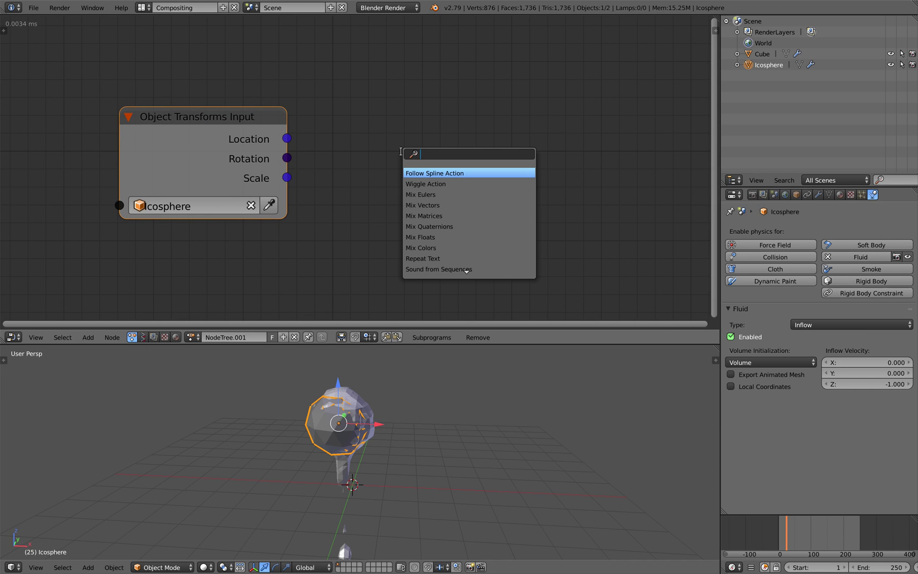
type("bvh")
key("Down")
key("Return")
left_click(367, 83)
key("ctrl+s")
left_click(366, 83)
scroll(382, 150, "down", 3)
middle_click_drag(381, 149, 354, 153)
Add a cube mesh to the scene, move it beside the icosphere and scale it up to about 2.8.
key("shift+a")
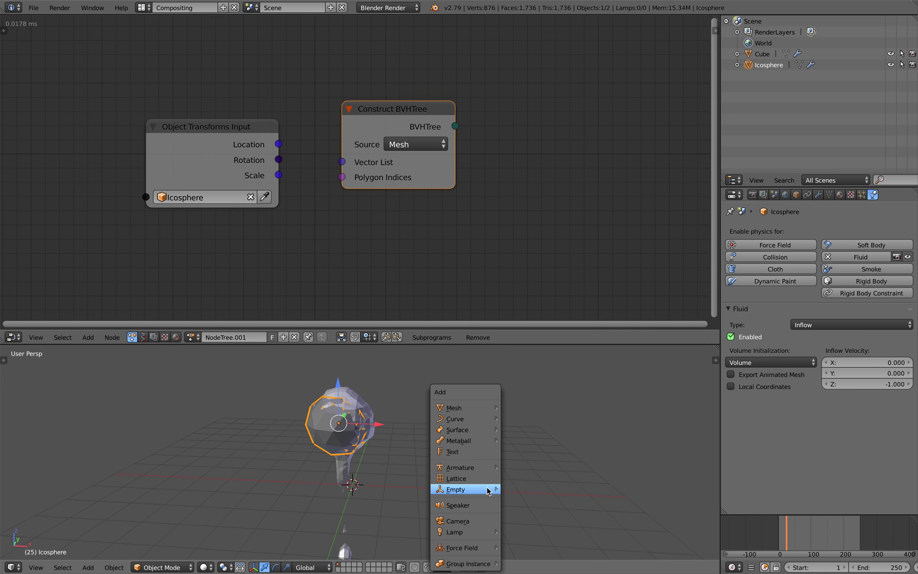
mouse_move(478, 408)
left_click(549, 418)
scroll(532, 417, "down", 4)
middle_click_drag(404, 394, 368, 403)
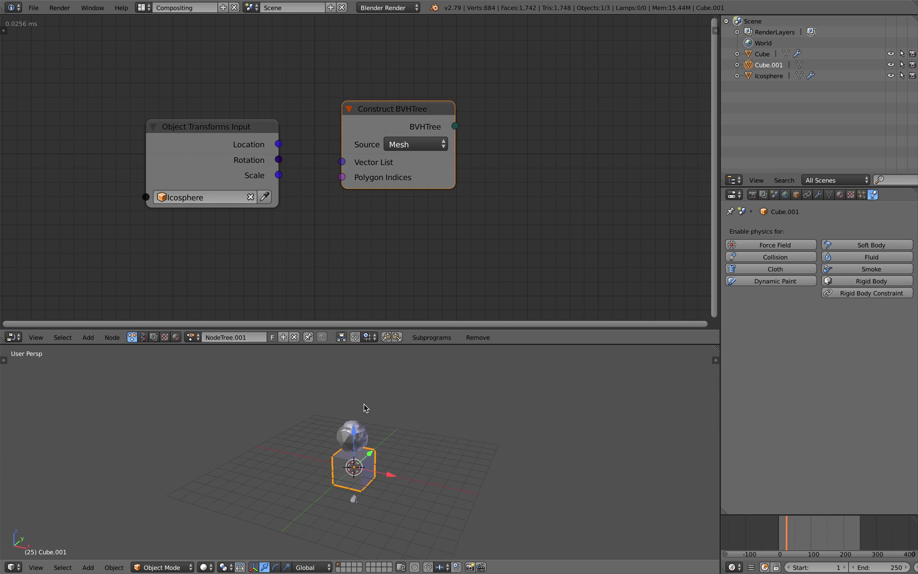
key("g")
left_click(477, 382)
key("s")
left_click(508, 459)
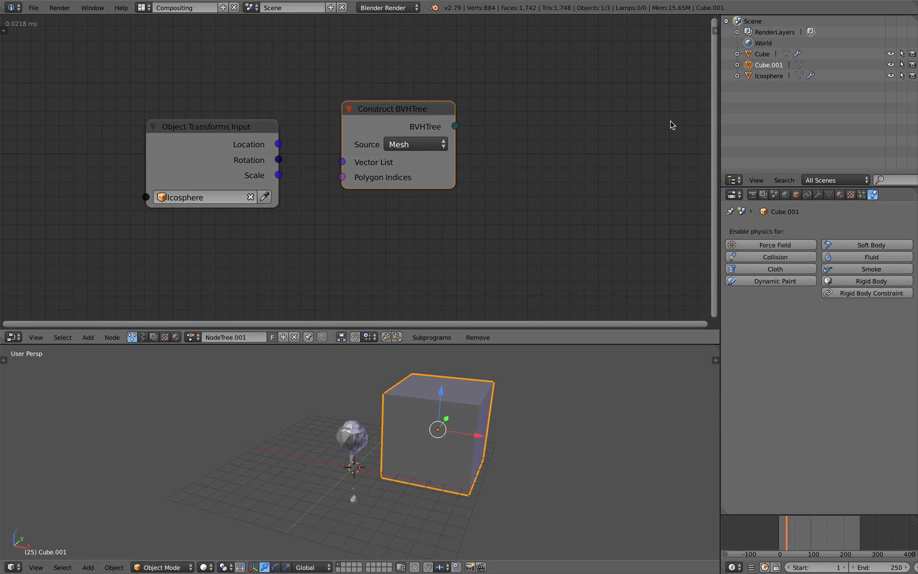
Set the new cube's maximum draw type to Wire in its object display settings.
left_click(797, 195)
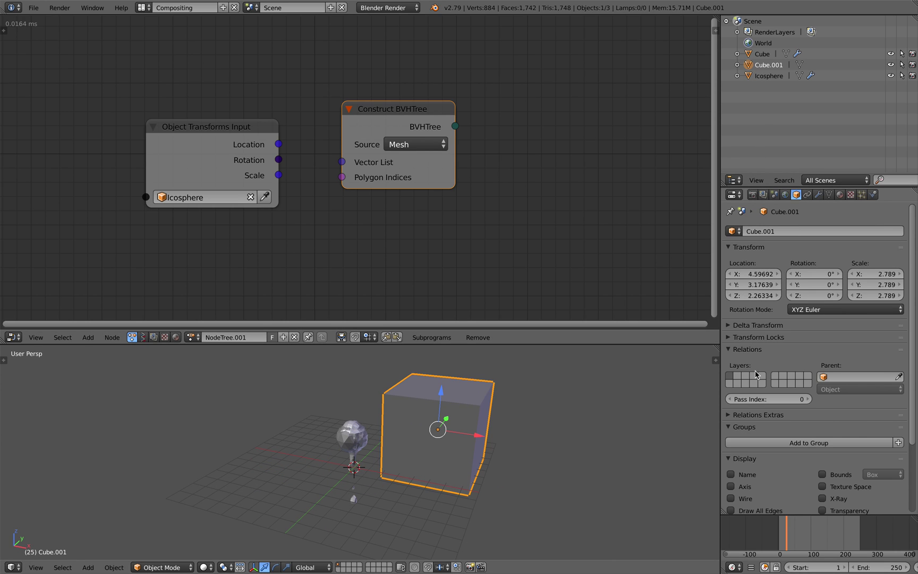
scroll(773, 442, "down", 5)
left_click(769, 459)
left_click(762, 435)
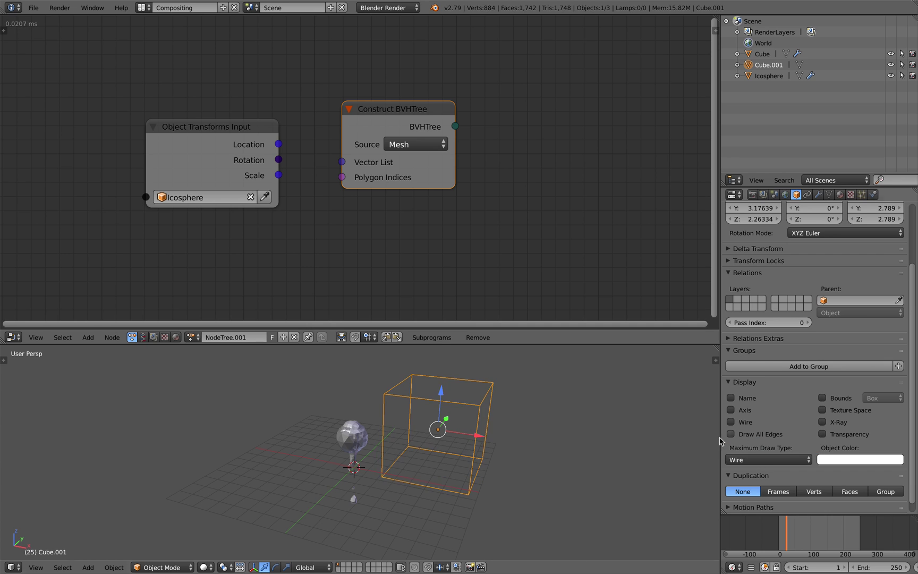
Reposition the wireframe cube beside the icosphere at about Y 2.36 and Z 1.62, and return to the physics settings.
key("g")
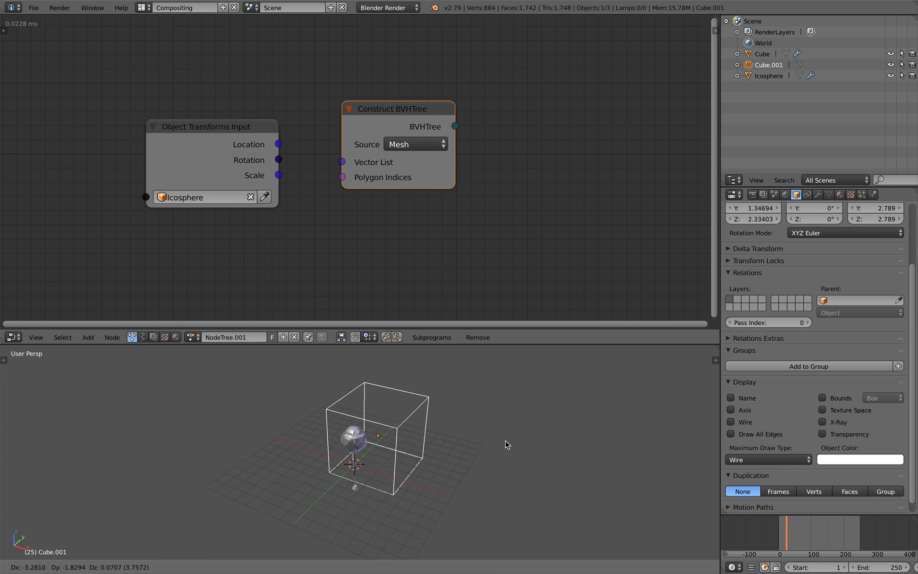
left_click(532, 452)
scroll(468, 445, "up", 2)
middle_click_drag(464, 445, 390, 452)
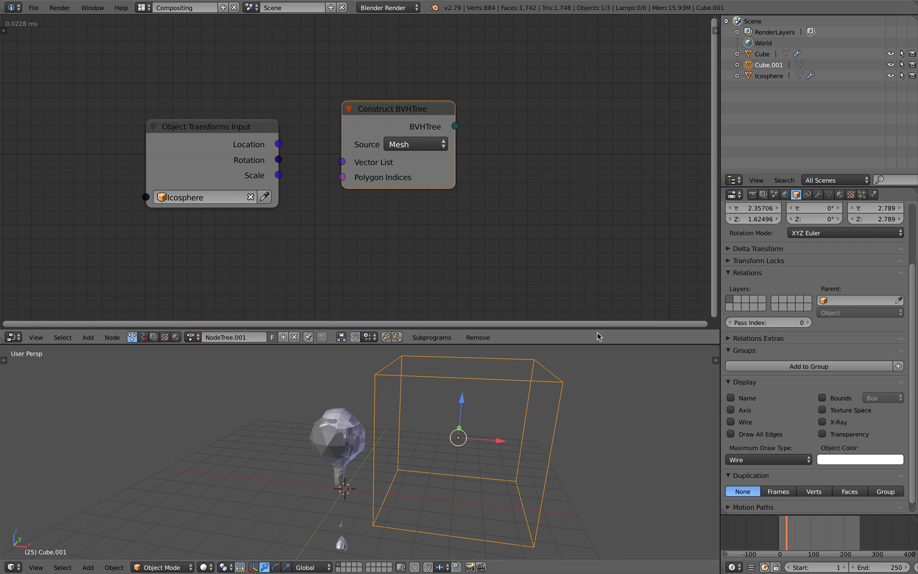
left_click(873, 196)
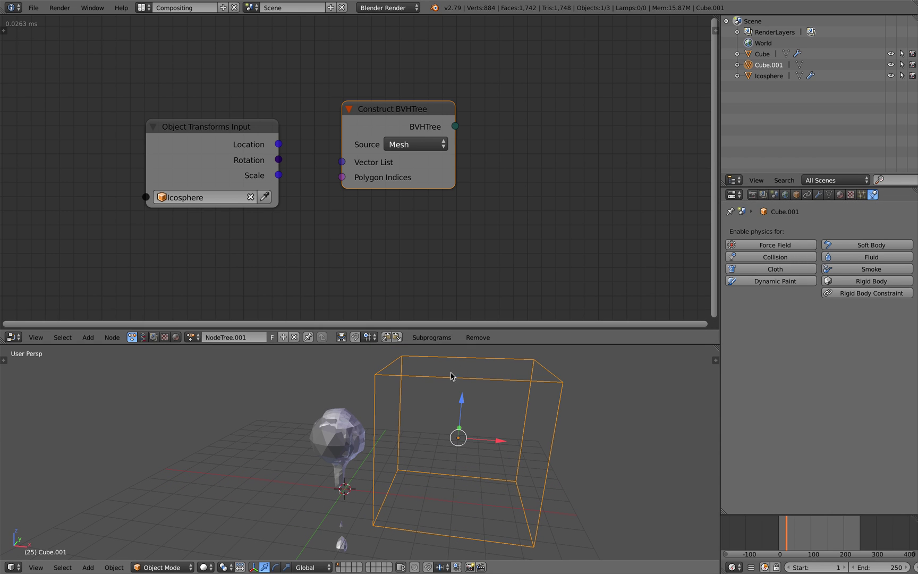
Set the Construct BVHTree node's source to the Cube.001 object and rename that object TRIGGER.
scroll(435, 191, "down", 1)
left_click(367, 152)
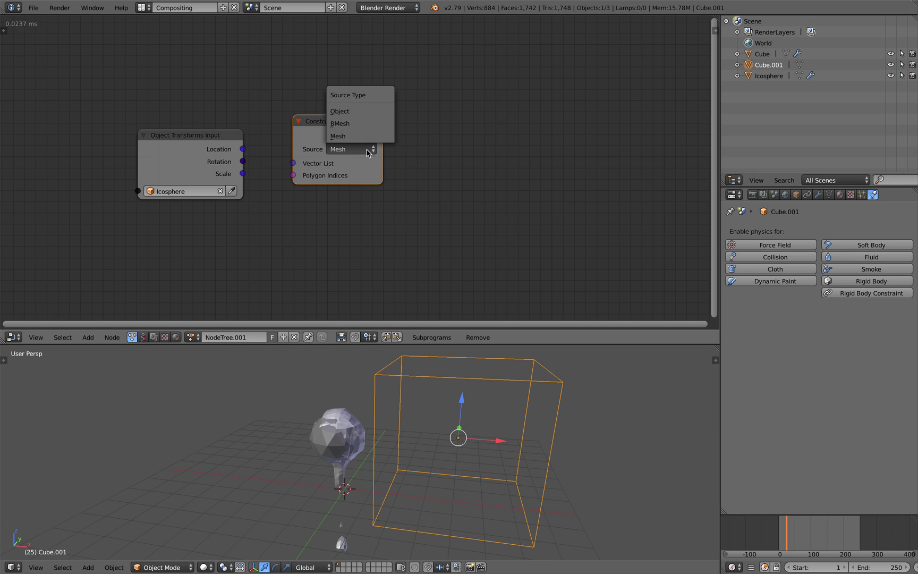
left_click(355, 111)
left_click(346, 164)
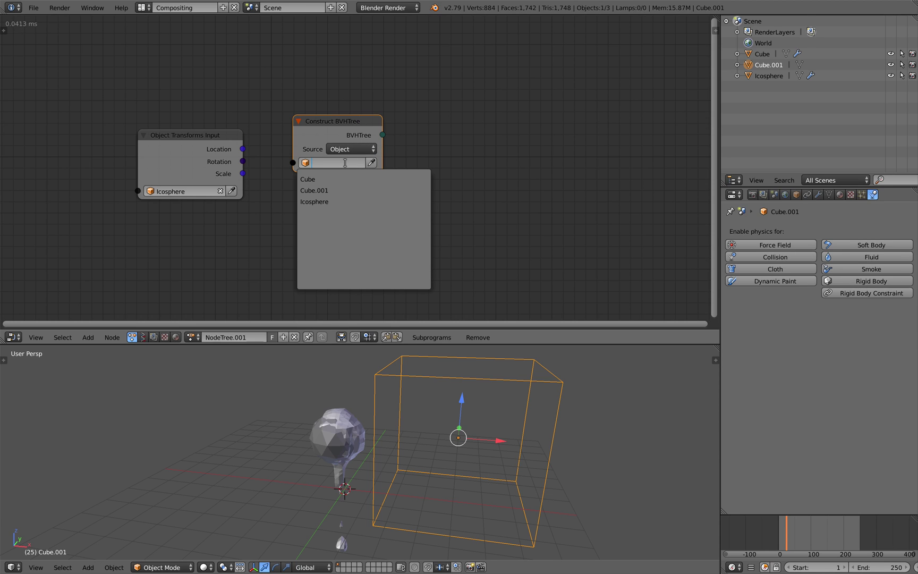
left_click(314, 191)
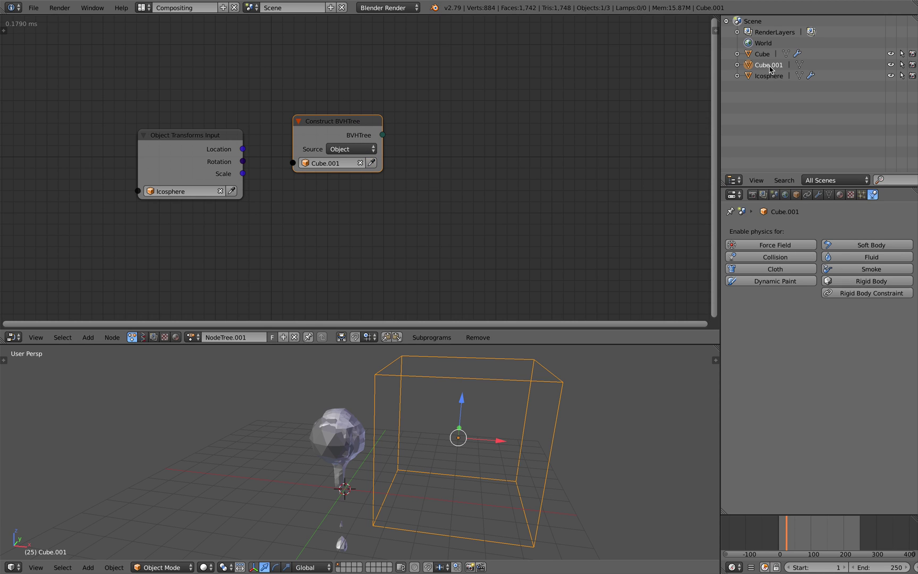
type("TRIGGER")
key("Return")
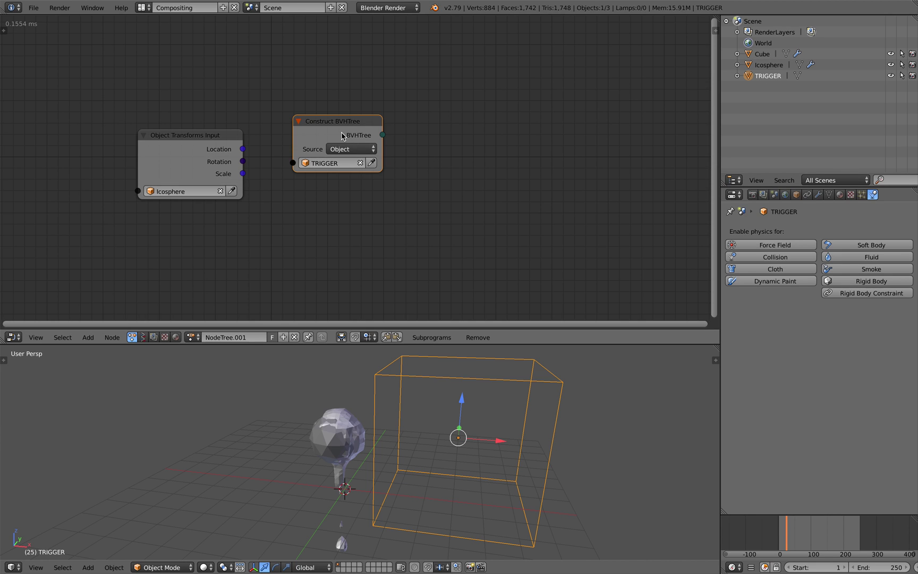
Move the Construct BVHTree node up, add an Is Inside Volume node after it and save the file.
left_click_drag(344, 137, 327, 105)
key("shift+a")
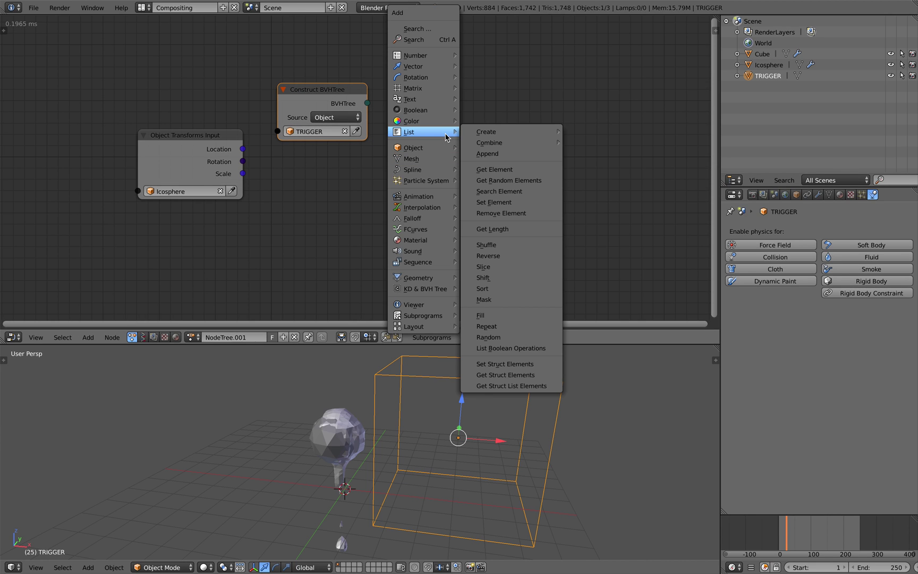
left_click(431, 42)
type("inside")
key("Return")
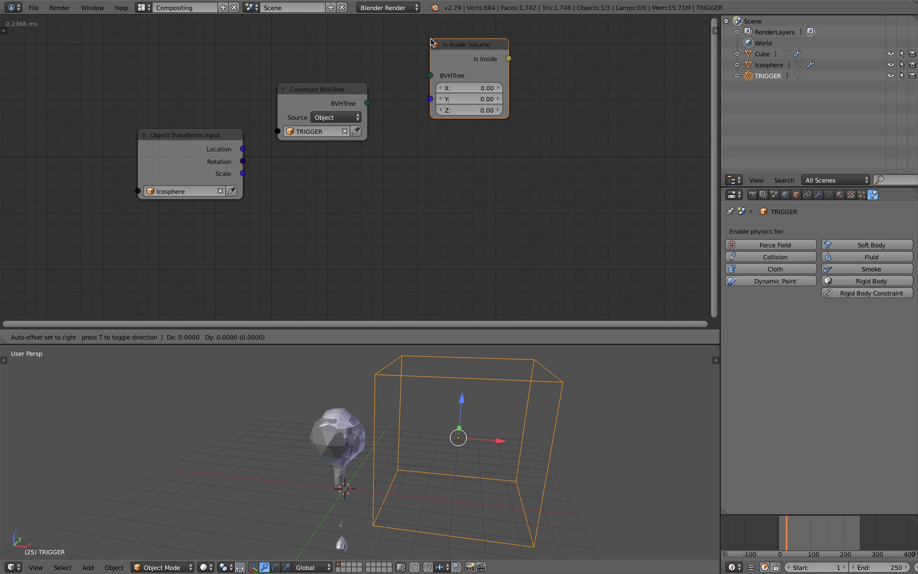
left_click(447, 118)
key("ctrl+s")
left_click(444, 117)
Connect BVHTree and the icosphere's Location to the Is Inside Volume node, tidy the node layout and save the file.
left_click_drag(344, 93, 460, 149)
scroll(372, 91, "up", 2)
left_click_drag(159, 130, 332, 183)
left_click_drag(396, 199, 457, 177)
key("ctrl+s")
left_click(438, 171)
middle_click_drag(436, 165, 354, 168)
left_click_drag(416, 132, 404, 130)
Add a Viewer node and connect the Is Inside output to it.
key("shift+a")
left_click(584, 125)
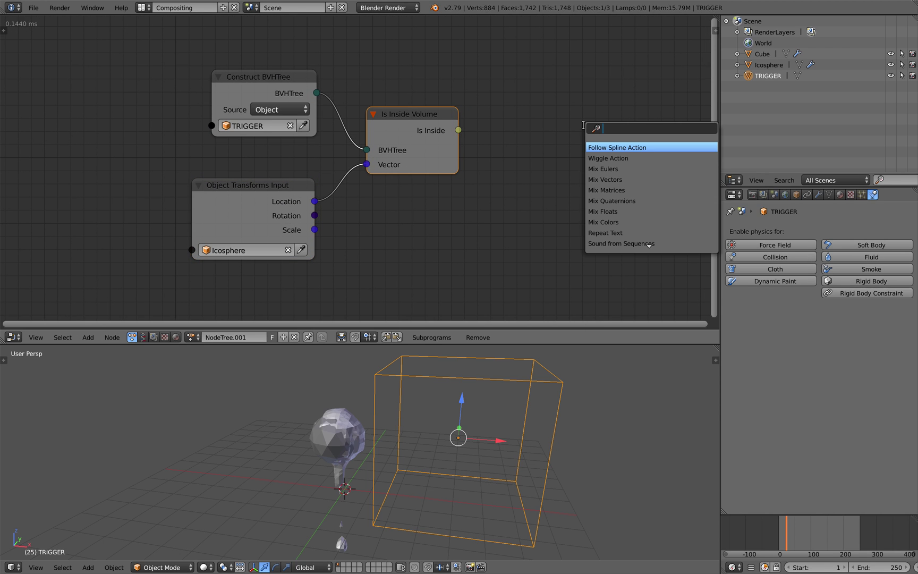
type("view")
key("Down")
key("Return")
left_click(503, 116)
left_click_drag(458, 129, 502, 142)
scroll(519, 211, "down", 2)
Shift the TRIGGER cube beside the icosphere, give the 3D viewport more height and save the file.
key("g")
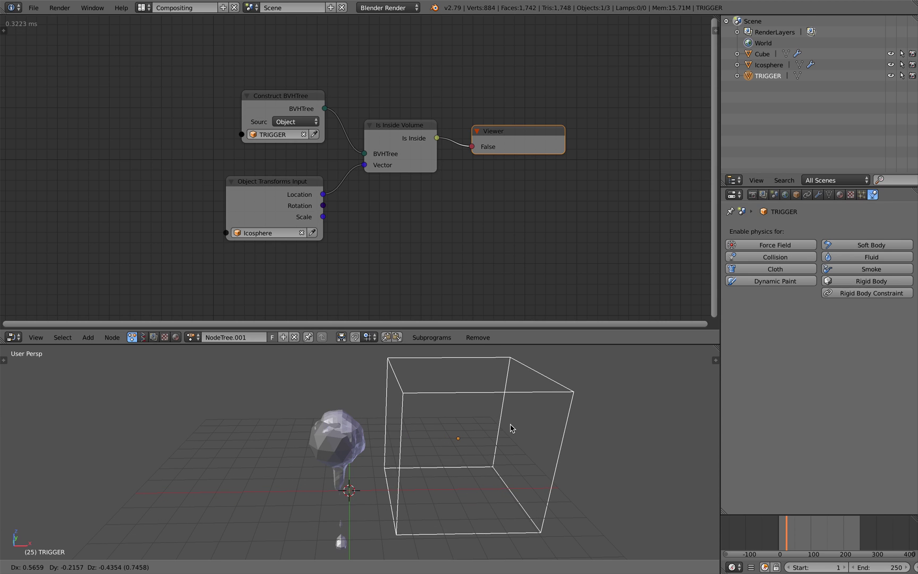
left_click(504, 388)
left_click_drag(508, 345, 508, 309)
key("g")
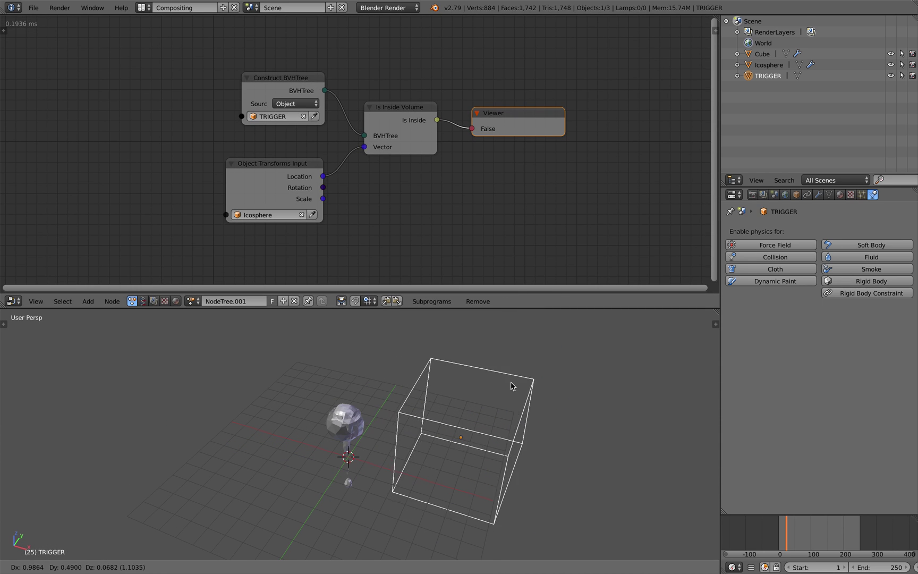
left_click(501, 377)
key("ctrl+s")
left_click(501, 377)
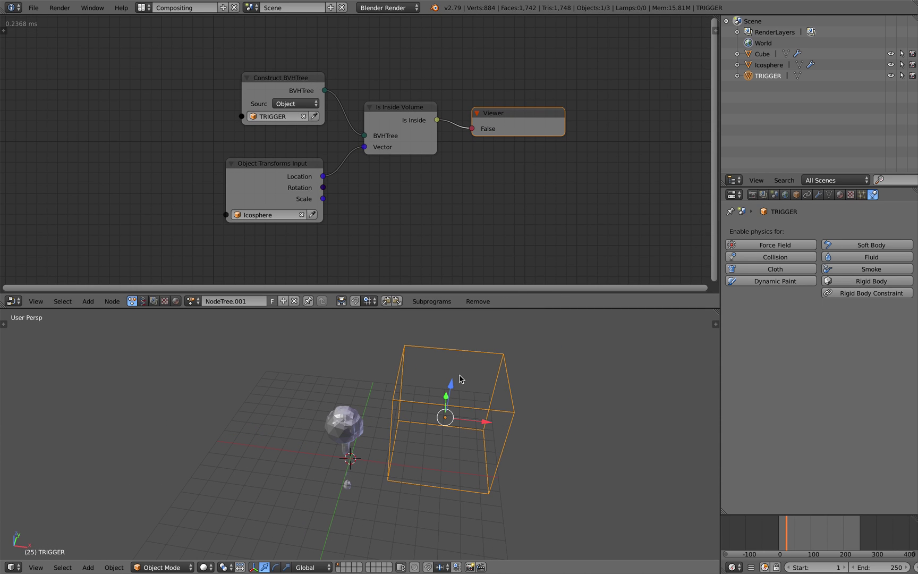
Move the TRIGGER cube over the icosphere and back to its side to test the Viewer node, and save the file.
key("g")
left_click(473, 384)
scroll(399, 410, "up", 3)
mouse_move(336, 412)
middle_mouse_down()
mouse_move(353, 425)
mouse_move(344, 413)
middle_mouse_up()
scroll(458, 398, "down", 2)
key("g")
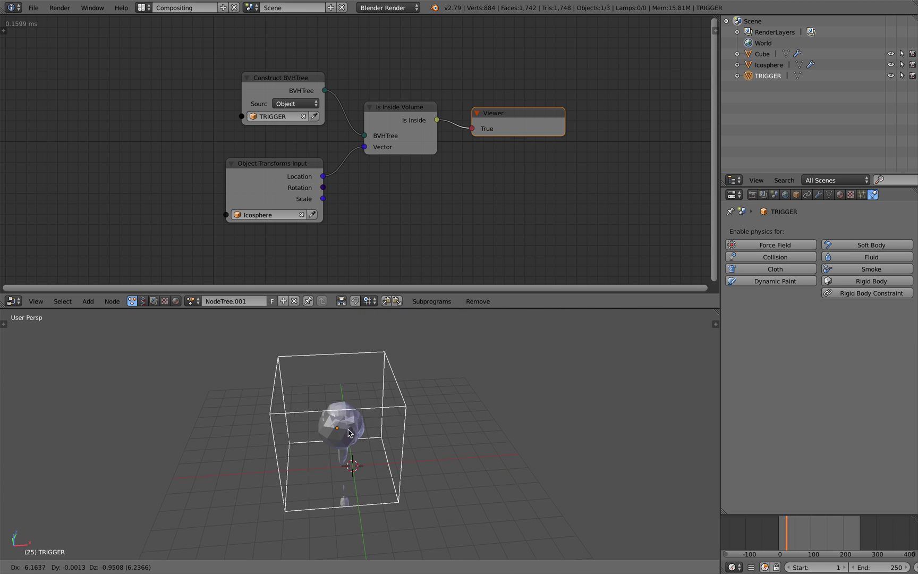
left_click(474, 420)
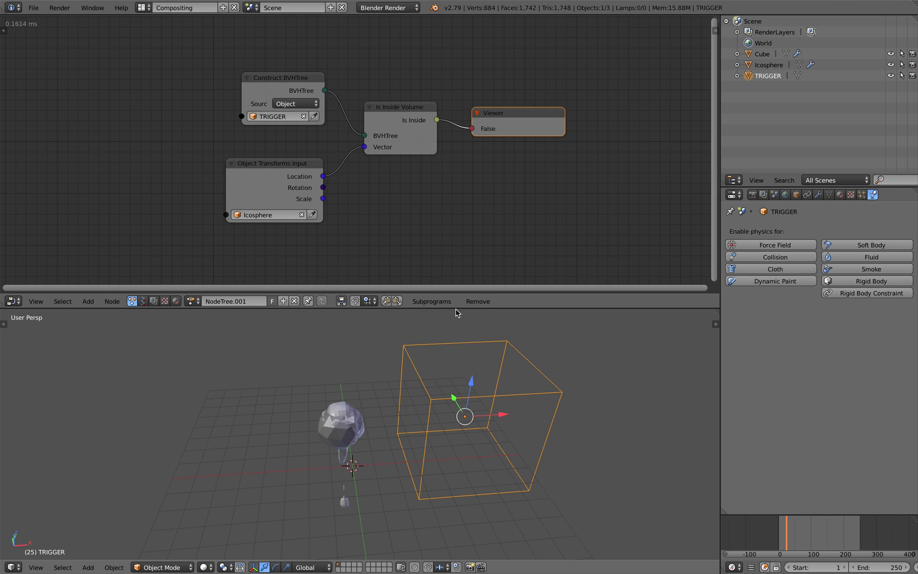
scroll(459, 407, "down", 1)
middle_click_drag(460, 407, 444, 402)
key("ctrl+s")
left_click(445, 403)
Add an Object Attribute Output node and place it below the Viewer node.
middle_click_drag(462, 166, 424, 172)
key("shift+a")
left_click(450, 207)
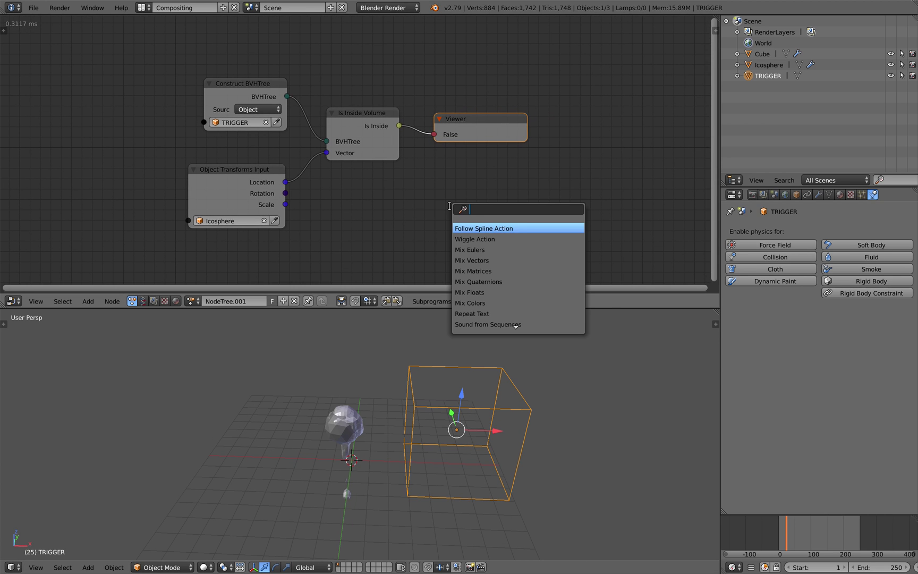
type("attr")
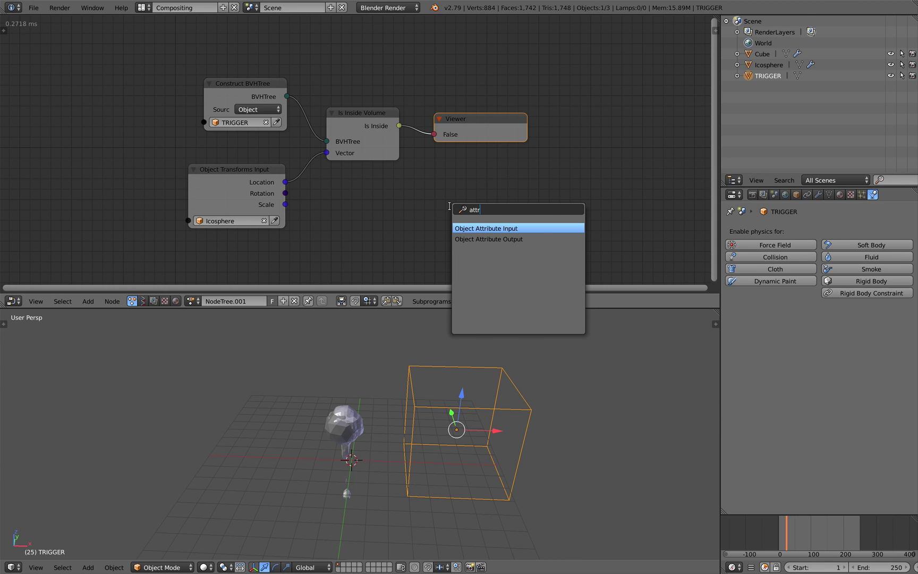
key("Down")
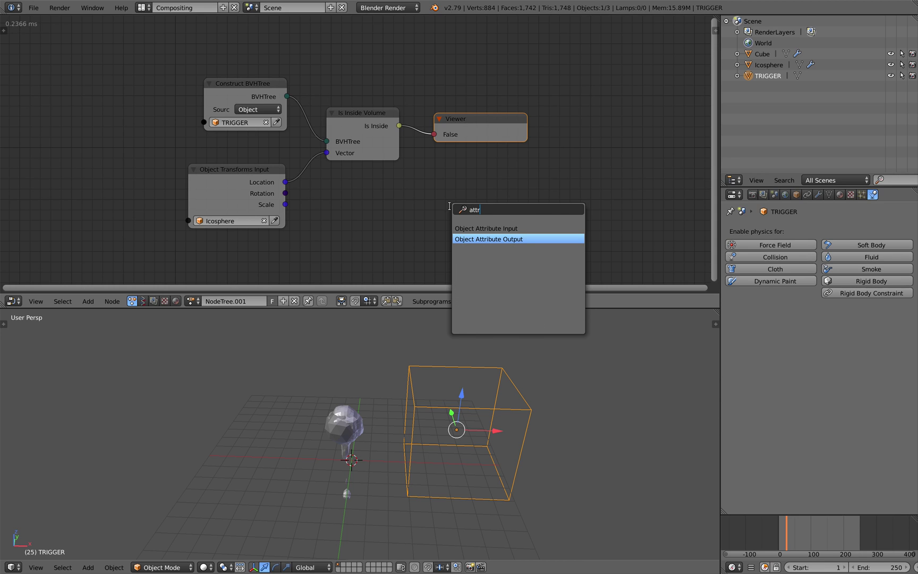
key("Return")
left_click(462, 175)
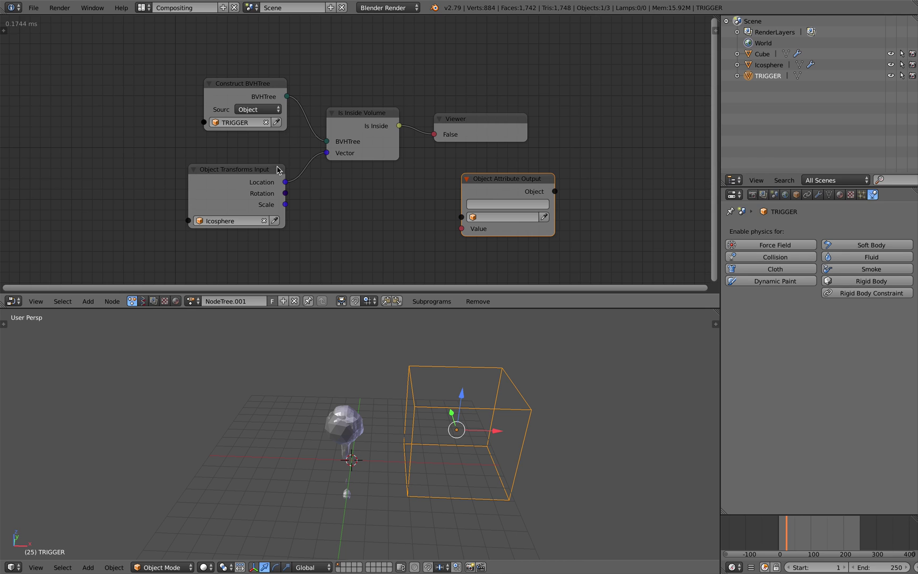
middle_click_drag(447, 212, 453, 200)
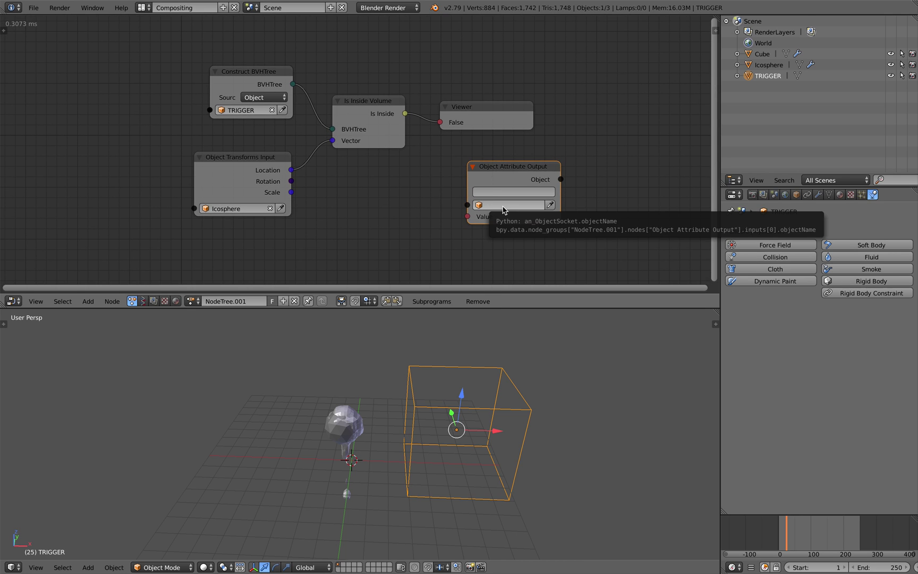
scroll(421, 197, "down", 2)
key("shift+a")
left_click(109, 185)
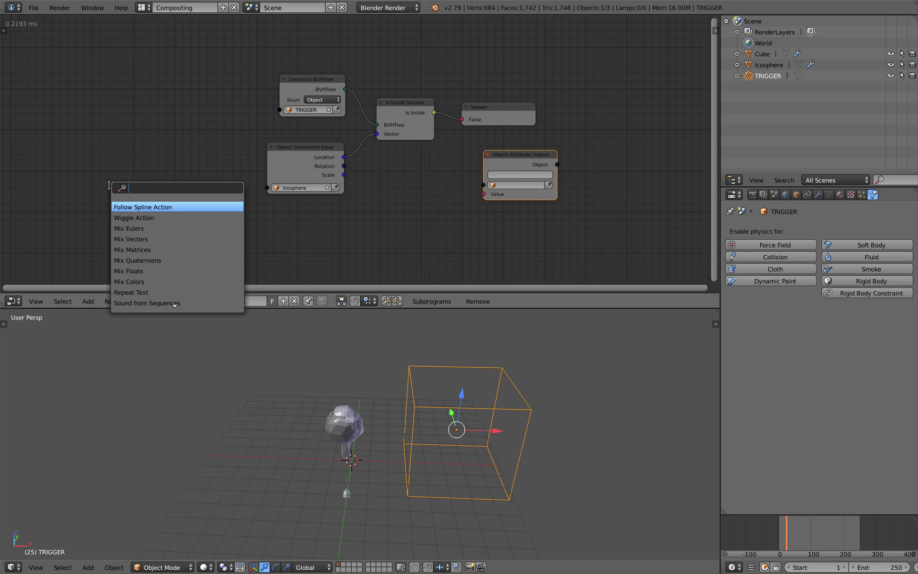
type("ovbjec")
key("BackSpace")
key("BackSpace")
key("BackSpace")
key("BackSpace")
key("BackSpace")
type("v")
key("BackSpace")
type("bject i")
key("Return")
left_click(109, 186)
Add an Object Input node to the left of the existing nodes.
key("ctrl+a")
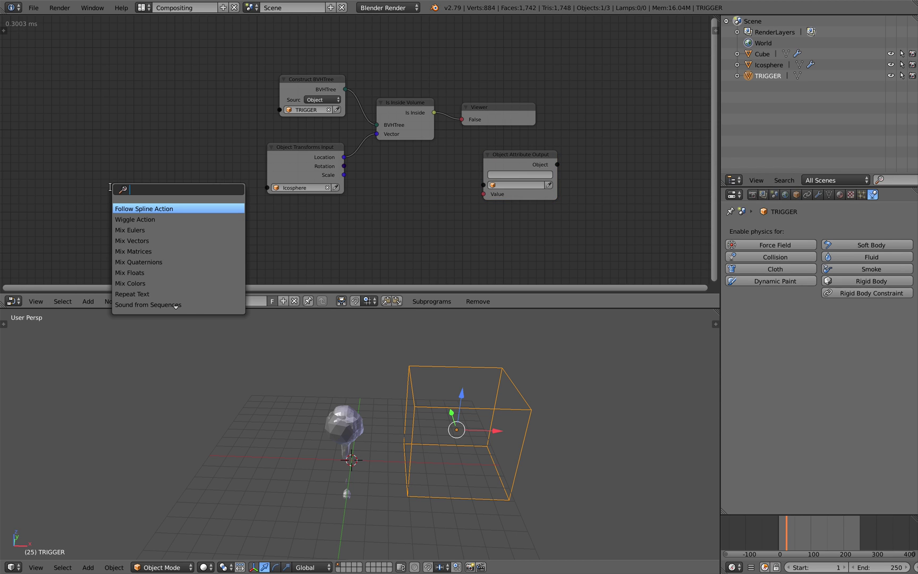
type("object in")
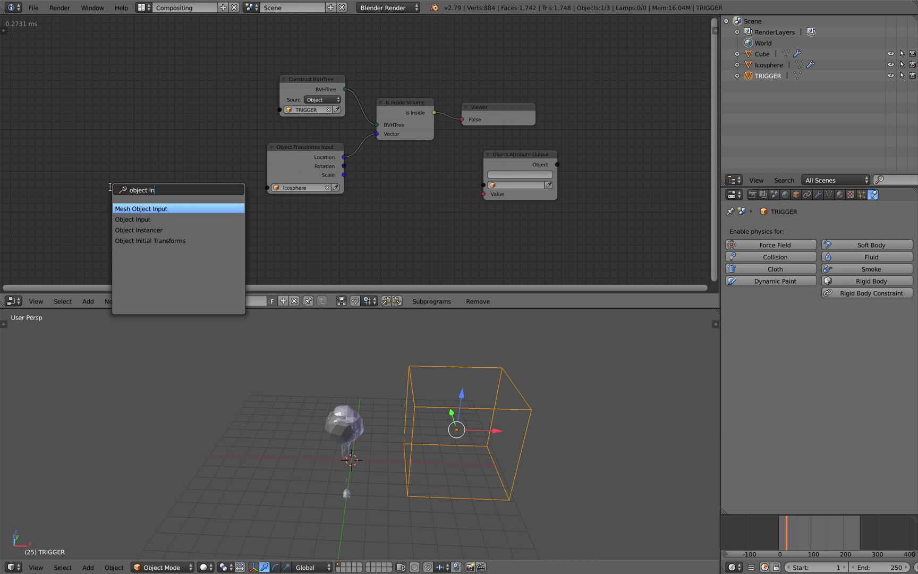
key("Down")
key("Return")
left_click(125, 175)
Assign the Icosphere to the Object Input node and connect it to the Object Transforms Input and Object Attribute Output nodes.
scroll(345, 470, "up", 2)
right_click(333, 446)
left_click_drag(176, 186, 273, 192)
left_click_drag(188, 244, 396, 197)
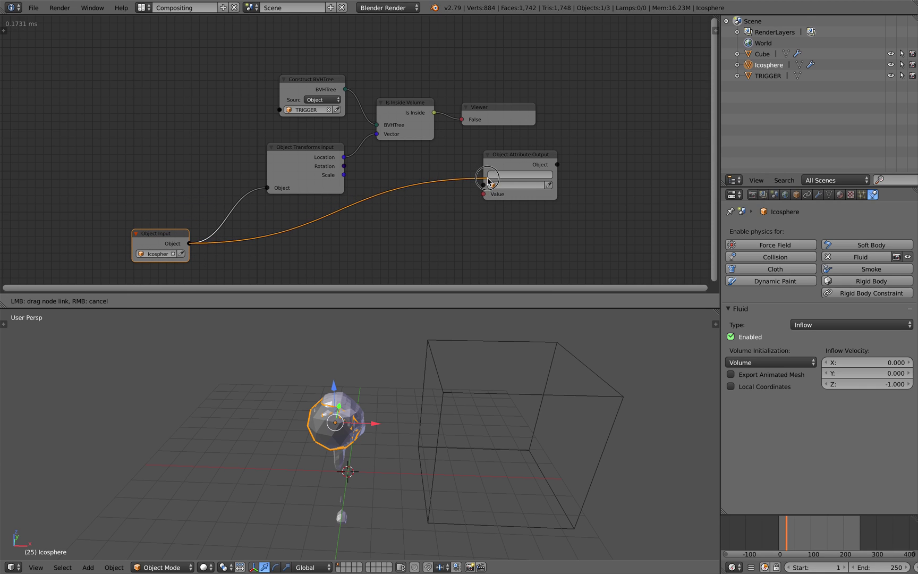
left_click_drag(487, 178, 449, 202)
middle_click_drag(404, 213, 414, 204)
scroll(412, 198, "up", 1)
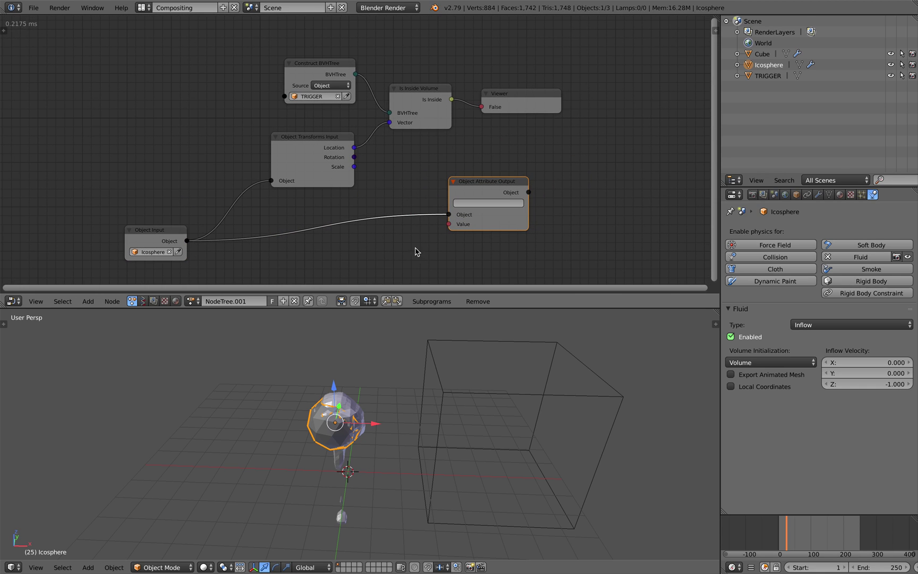
Toggle the icosphere's fluid Enabled option off and on, and expand the info log to expose its Python command.
left_click(756, 339)
left_click(754, 339)
left_click(754, 339)
left_click(754, 339)
left_click(753, 338)
left_click(753, 338)
left_click_drag(594, 15, 598, 68)
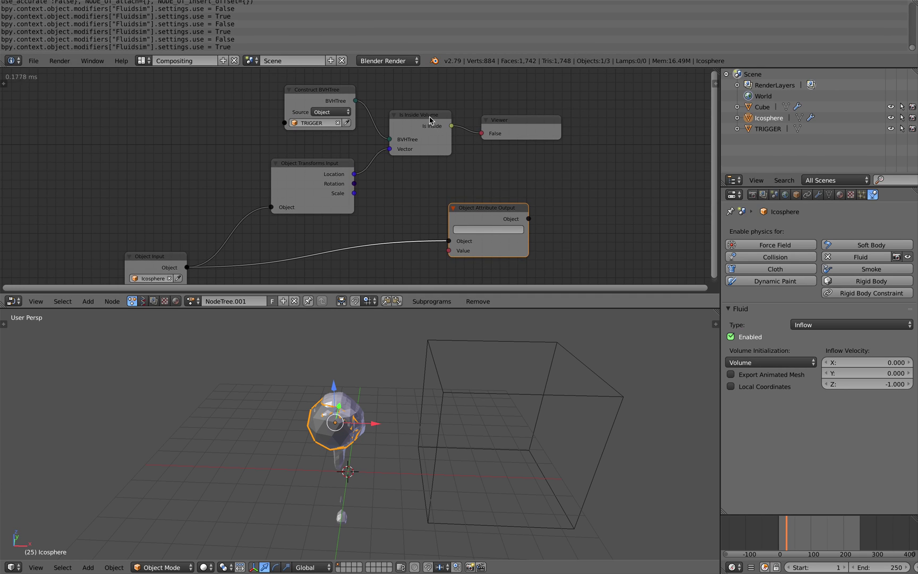
scroll(419, 124, "up", 1)
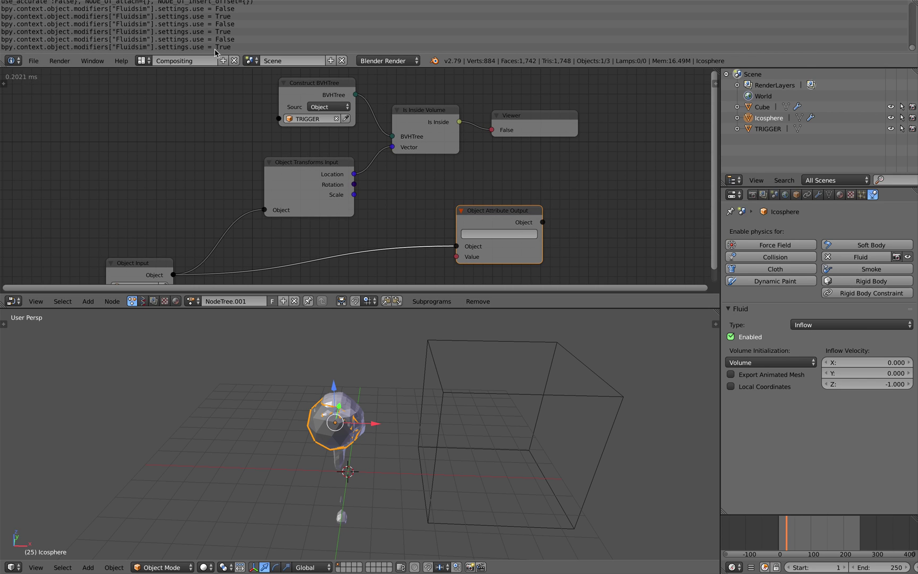
Copy the logged bpy.context.object.modifiers["Fluidsim"].settings.use = True line into the Object Attribute Output node's attribute path and widen the node.
left_click(162, 48)
left_click(505, 239)
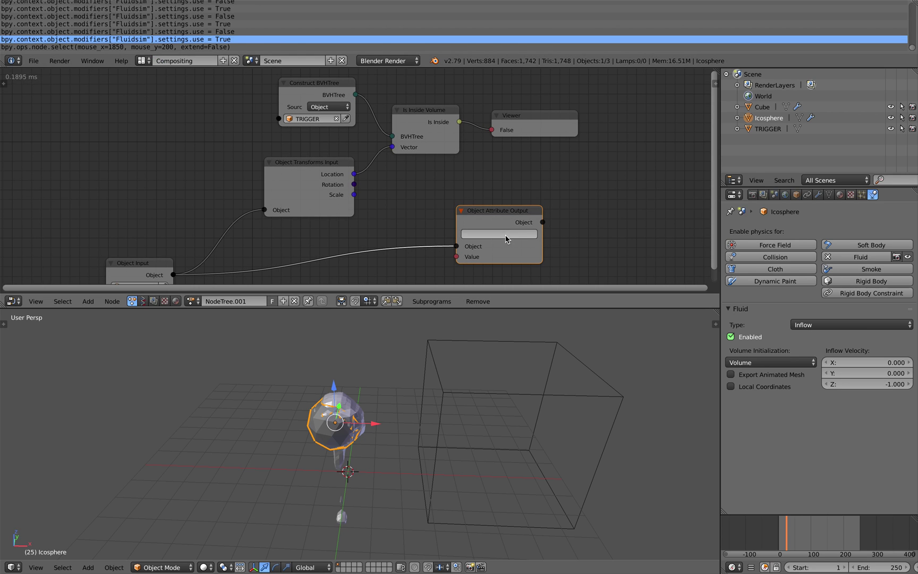
left_click(561, 240)
left_click_drag(542, 243, 639, 234)
middle_click_drag(637, 233, 574, 200)
scroll(573, 201, "up", 3)
Trim the Object Attribute Output node's attribute path to modifiers["Fluidsim"].settings.use.
left_click(571, 200)
left_click(575, 207)
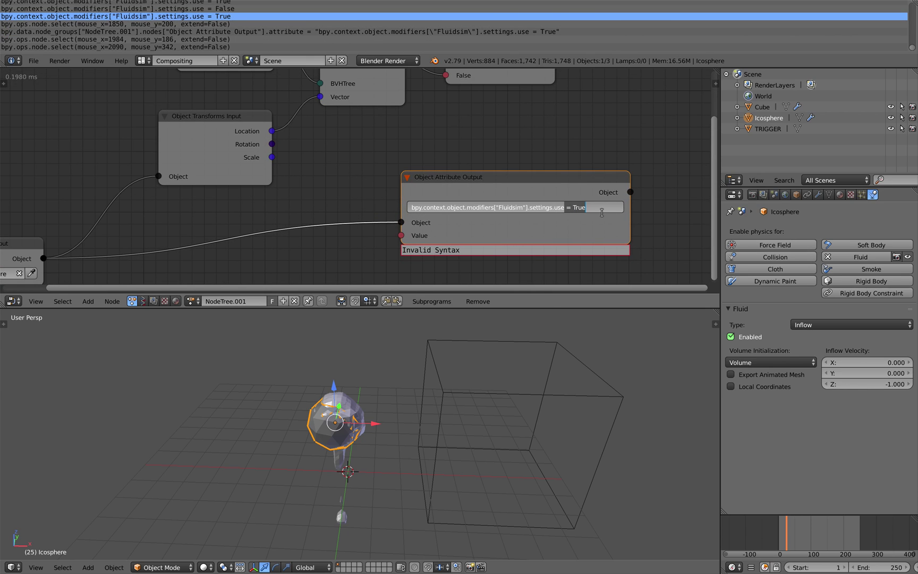
key("BackSpace")
key("Return")
left_click(454, 208)
left_click(455, 207)
key("Return")
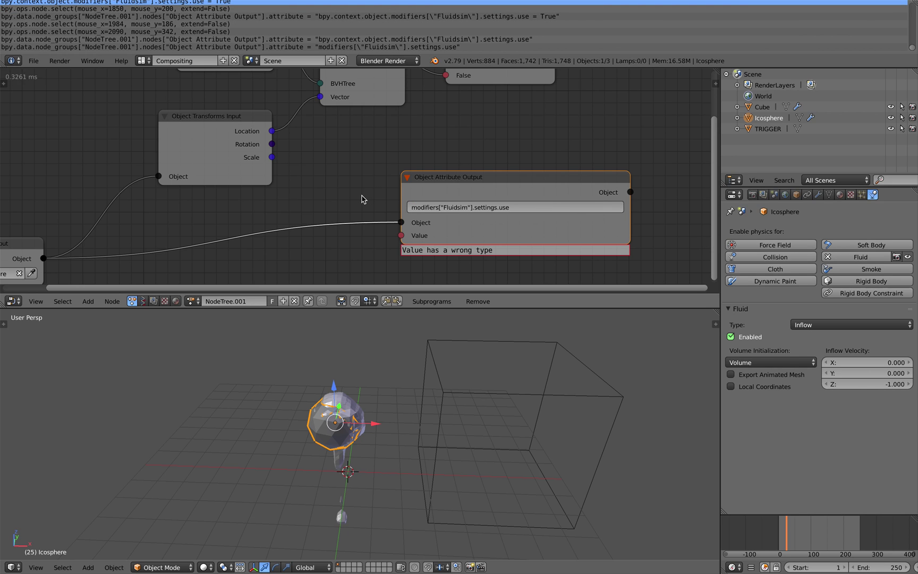
Connect the Is Inside output to the Object Attribute Output node's Value input and reposition that node.
scroll(363, 198, "down", 1)
middle_click_drag(376, 178, 412, 150)
middle_click_drag(472, 176, 472, 190)
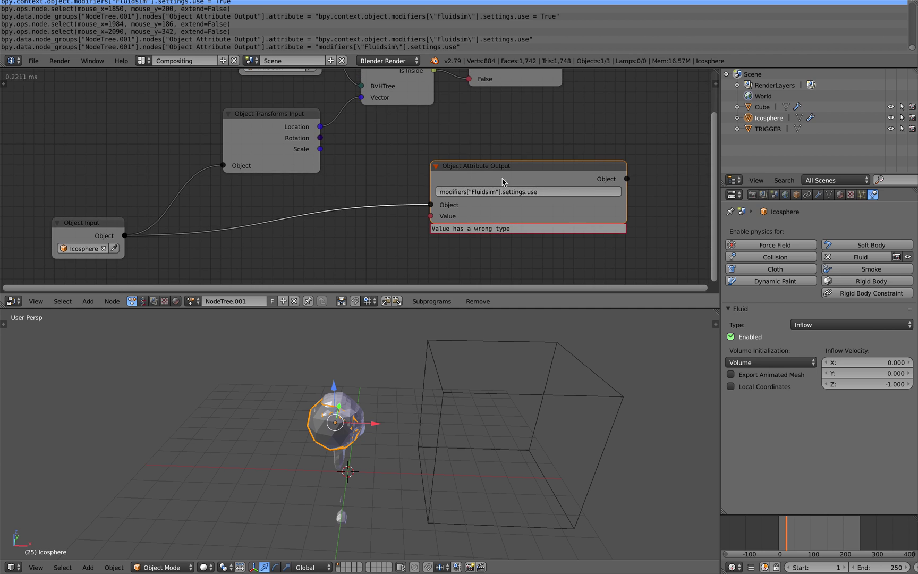
left_click_drag(498, 169, 525, 155)
mouse_move(397, 233)
middle_mouse_down()
mouse_move(389, 246)
mouse_move(394, 239)
middle_mouse_up()
scroll(410, 194, "down", 2)
middle_click_drag(413, 184, 396, 203)
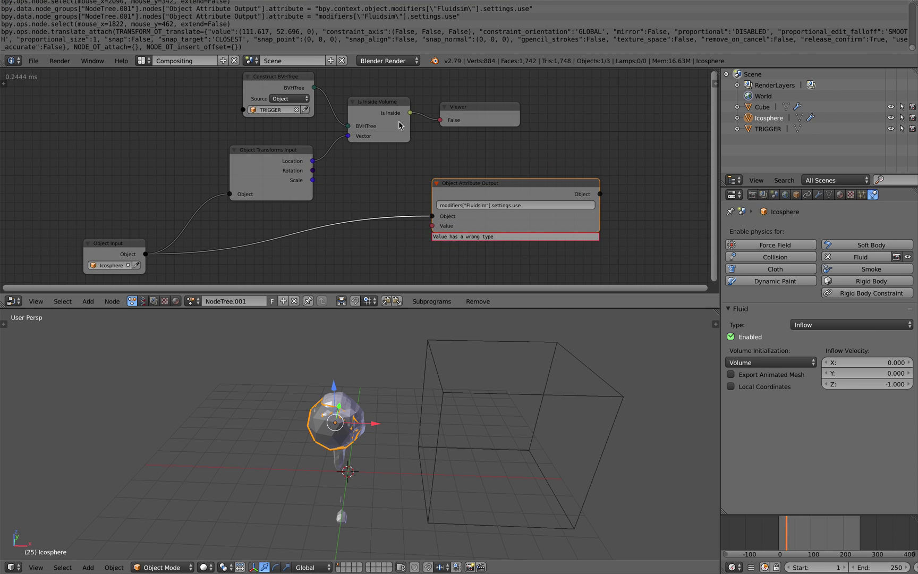
left_click_drag(412, 116, 432, 225)
left_click_drag(456, 184, 471, 171)
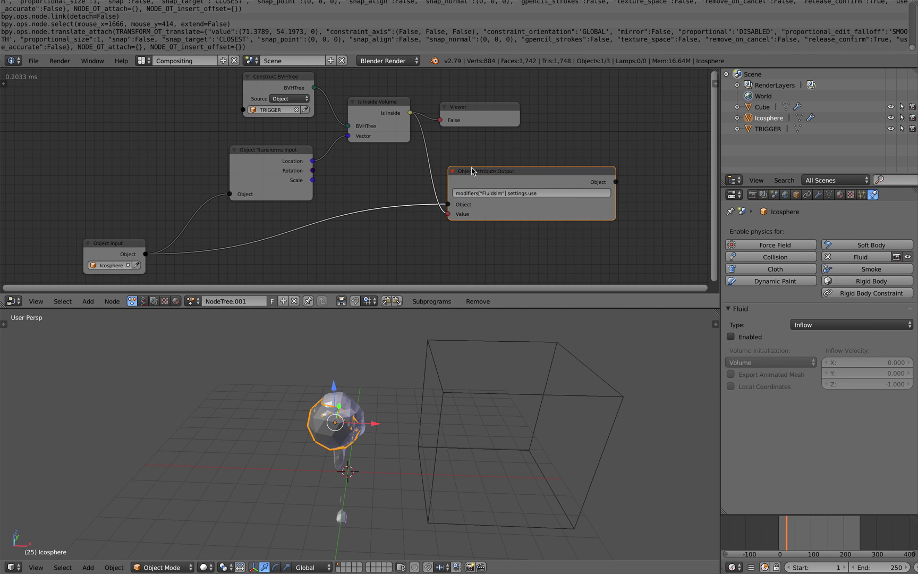
Move the TRIGGER cube over the icosphere and back to its side to test the inflow, pinning the icosphere's physics properties.
right_click(496, 393)
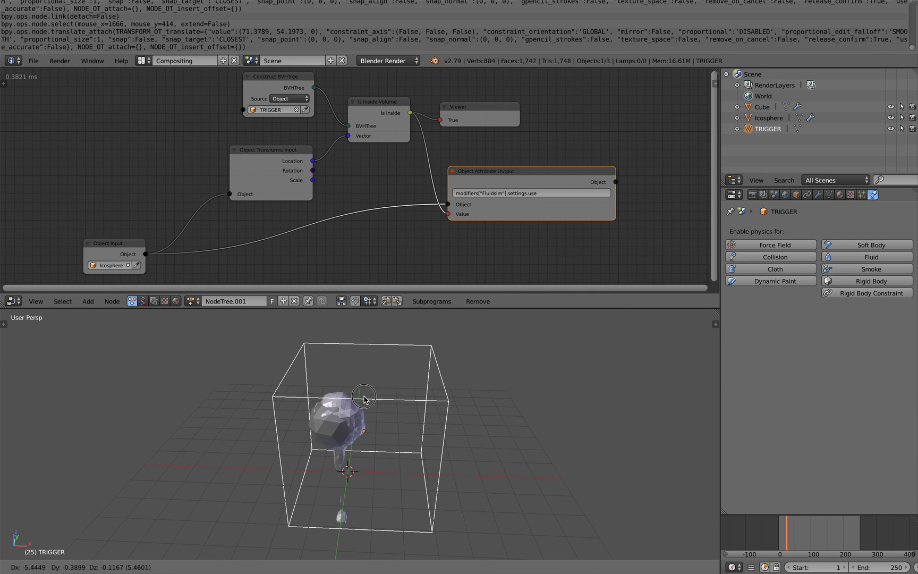
key("g")
left_click(364, 396)
right_click(336, 433)
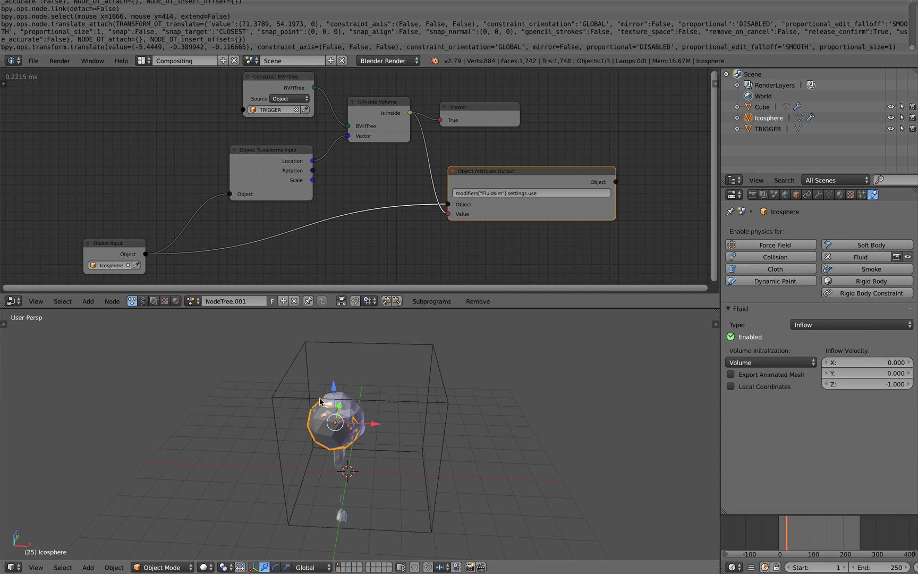
mouse_move(440, 379)
right_mouse_down()
mouse_move(558, 381)
mouse_move(435, 386)
right_mouse_up()
key("g")
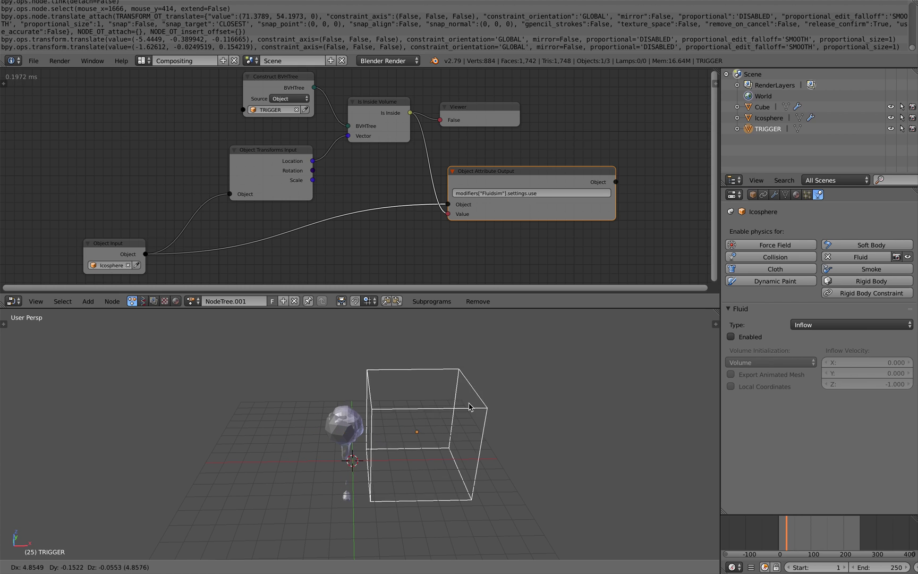
left_click(582, 375)
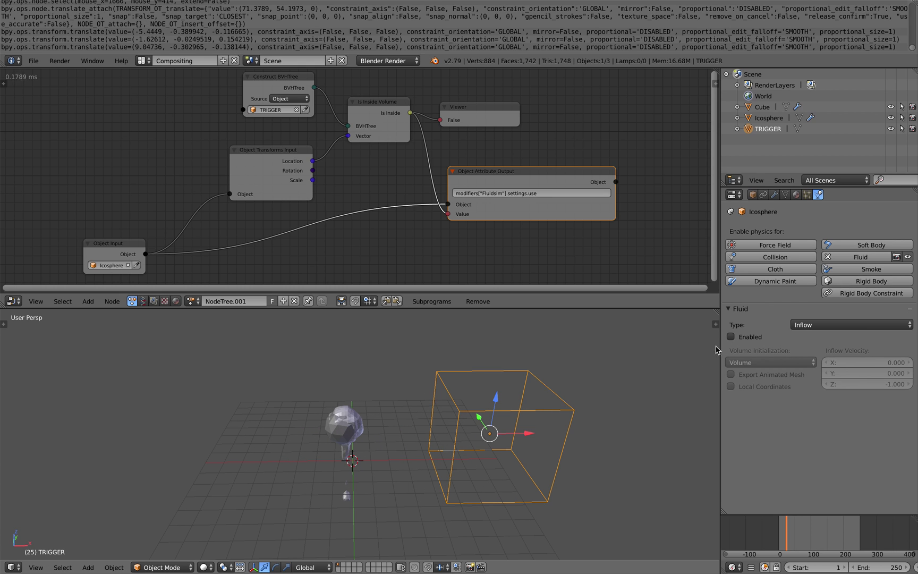
Save the scene as a new version named AN_FluidTrigger_002.blend.
left_click(33, 60)
left_click(65, 155)
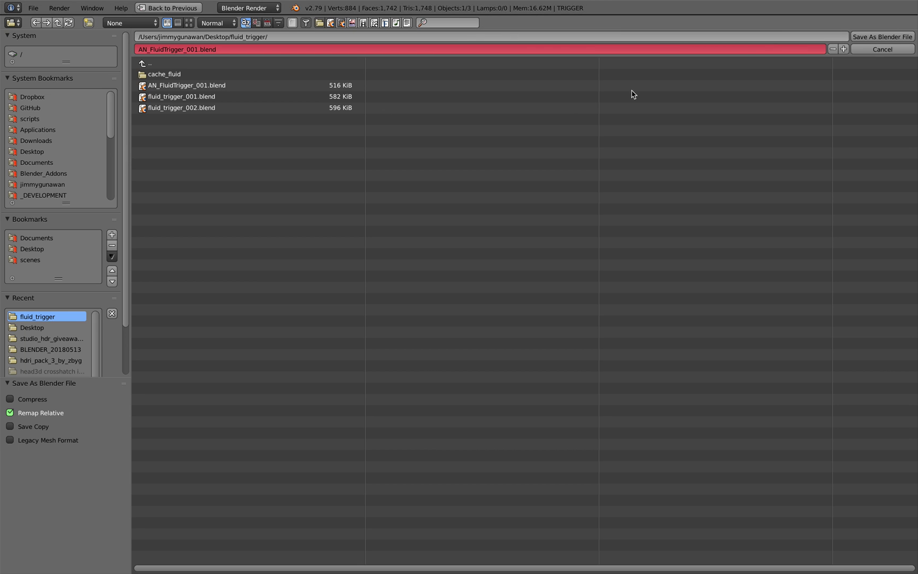
left_click(858, 38)
left_click(466, 407)
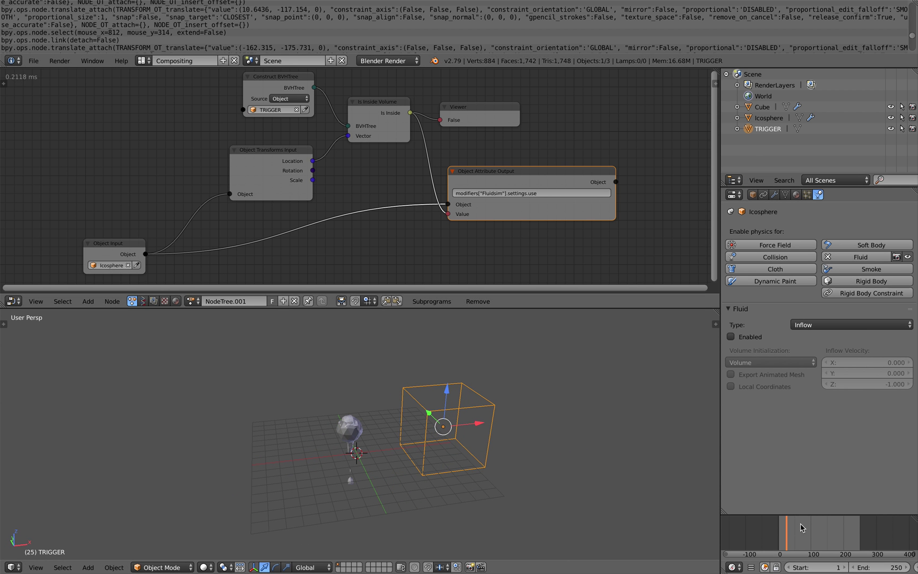
Go to frame 97, select the Cube fluid domain and save over the current file.
left_click_drag(801, 526, 810, 534)
left_click(758, 106)
middle_click_drag(566, 443, 538, 430)
key("ctrl+s")
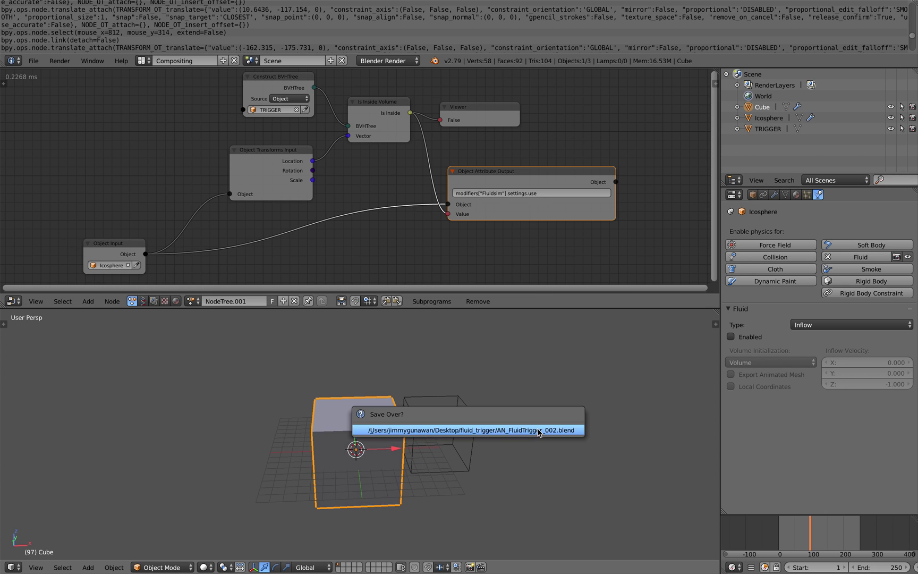
left_click(538, 431)
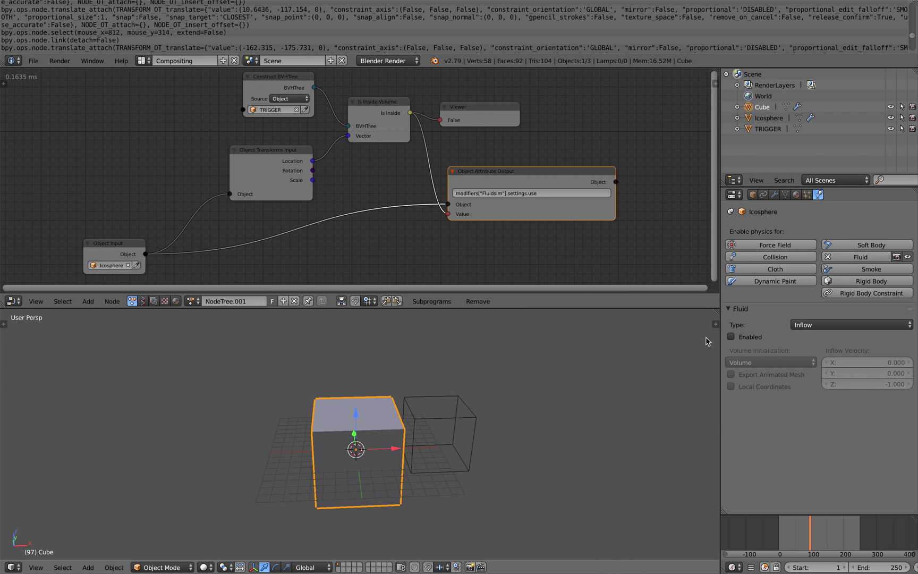
Stretch the Cube domain along the X axis with the scale manipulator until it reaches the TRIGGER cube, and save the file.
left_click(288, 568)
left_click_drag(398, 449, 436, 447)
key("ctrl+s")
left_click(380, 432)
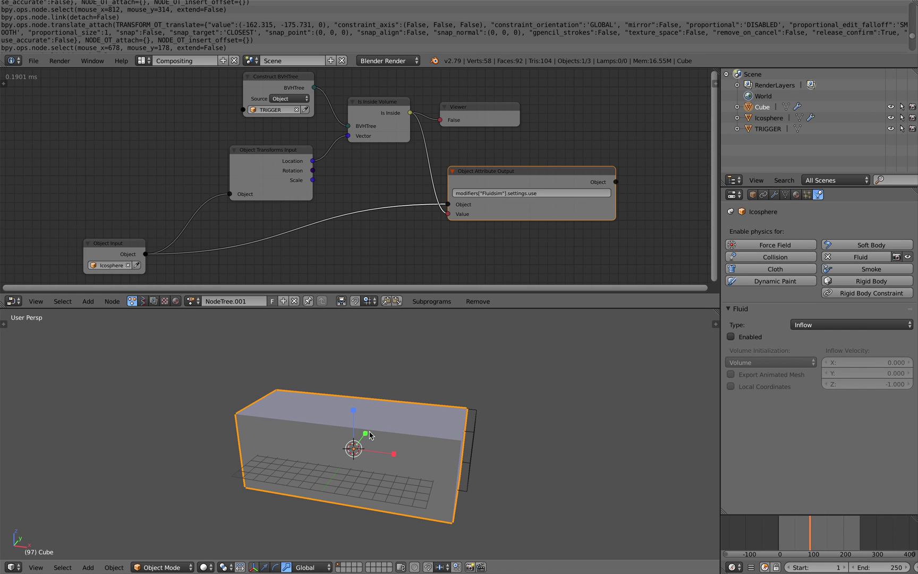
scroll(371, 436, "up", 2)
key("ctrl+s")
left_click(372, 416)
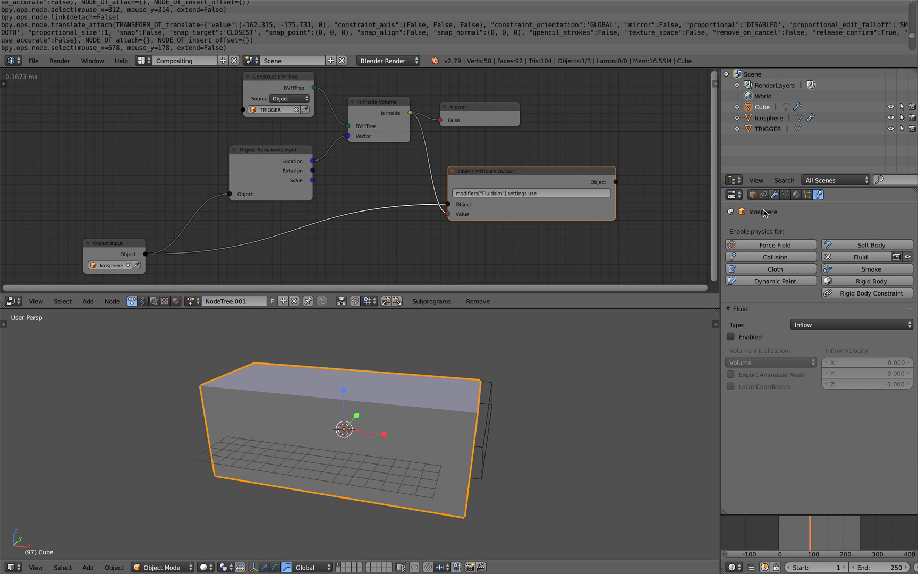
Select the TRIGGER cube, return to frame 0 and save the file.
right_click(489, 404)
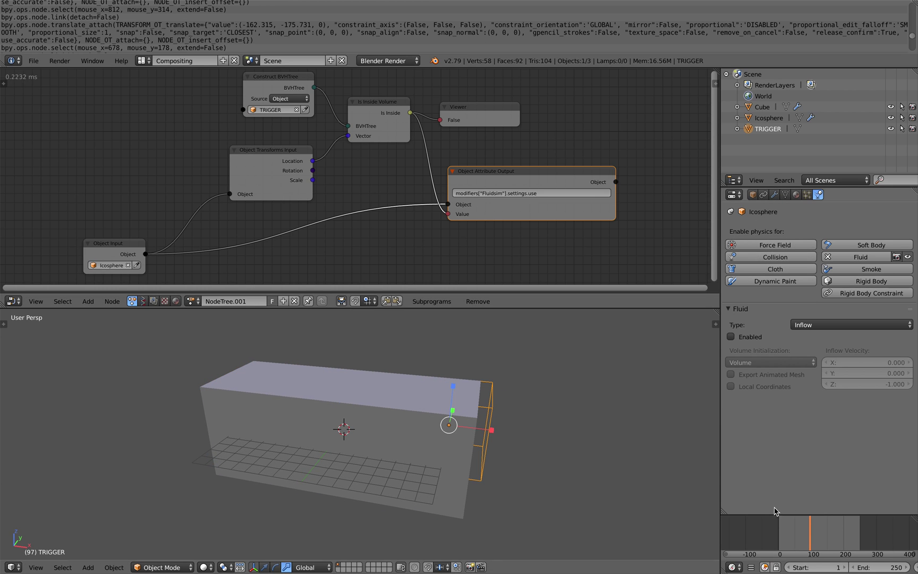
left_click(780, 531)
key("ctrl+s")
left_click(580, 431)
Adjust the TRIGGER cube's position beside the fluid mesh and save over the file.
key("g")
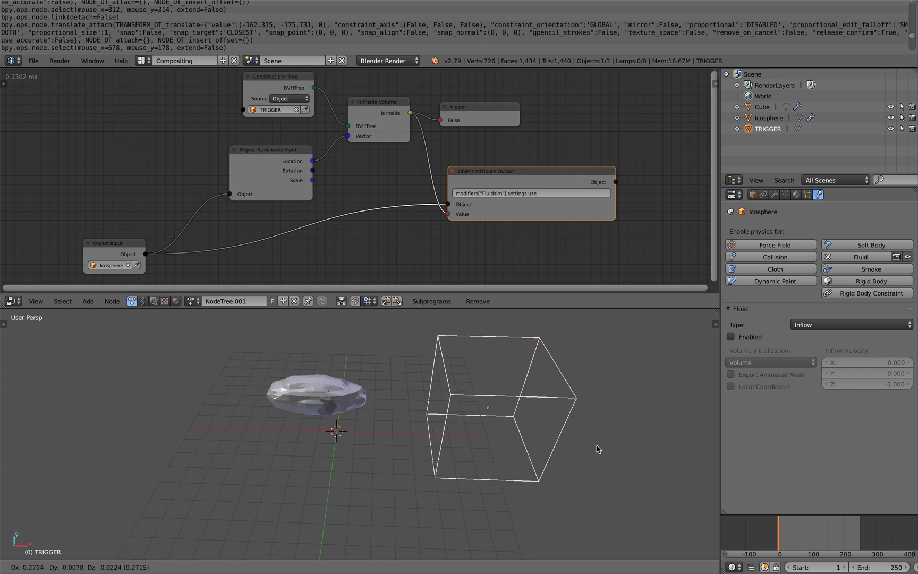
left_click(543, 396)
middle_click_drag(547, 455, 537, 453)
key("g")
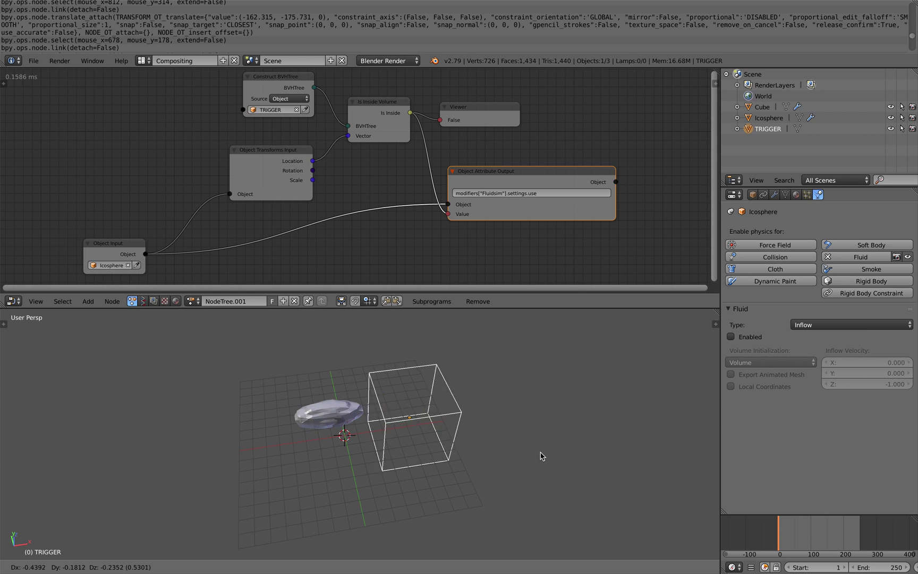
left_click(539, 451)
key("ctrl+s")
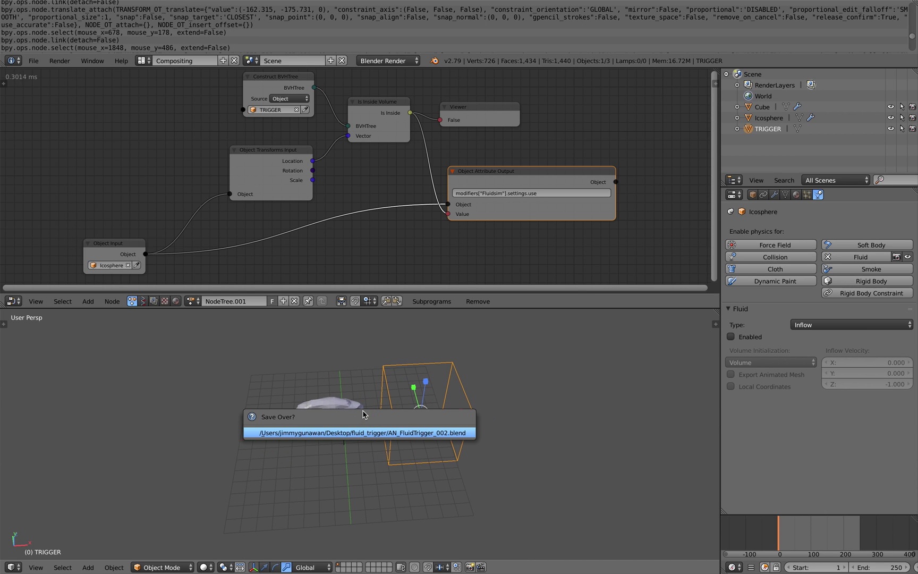
key("Return")
Select the Icosphere and hide it in the viewport.
right_click(346, 411)
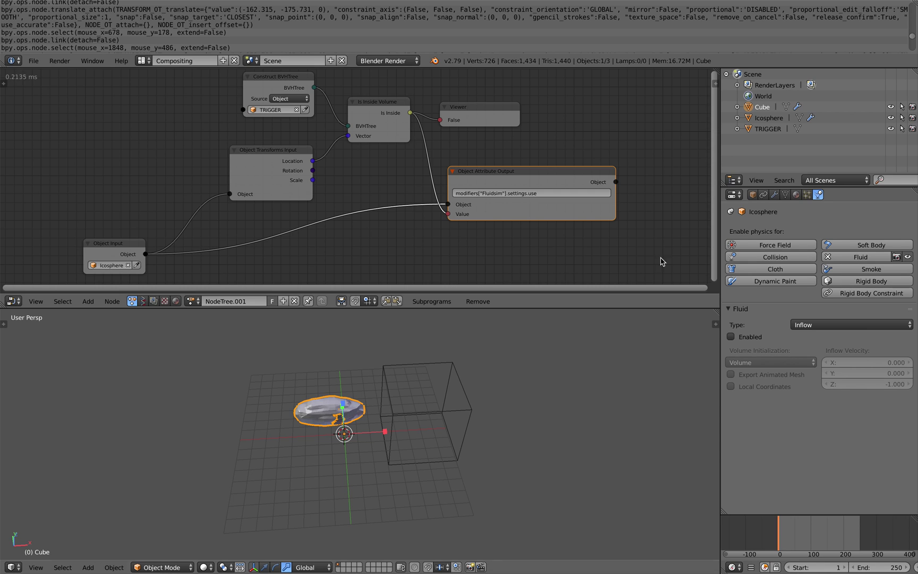
right_click(348, 414)
middle_click_drag(589, 351, 583, 344)
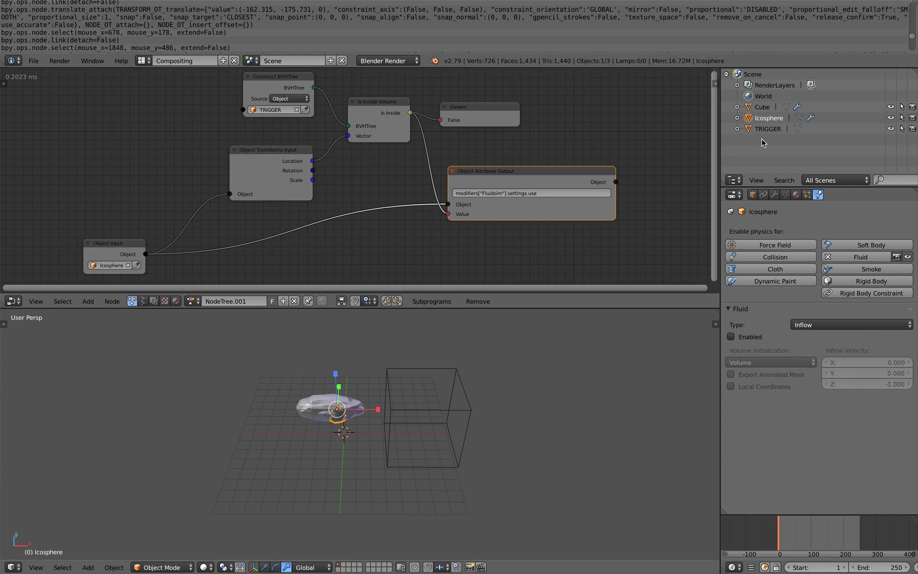
left_click(891, 118)
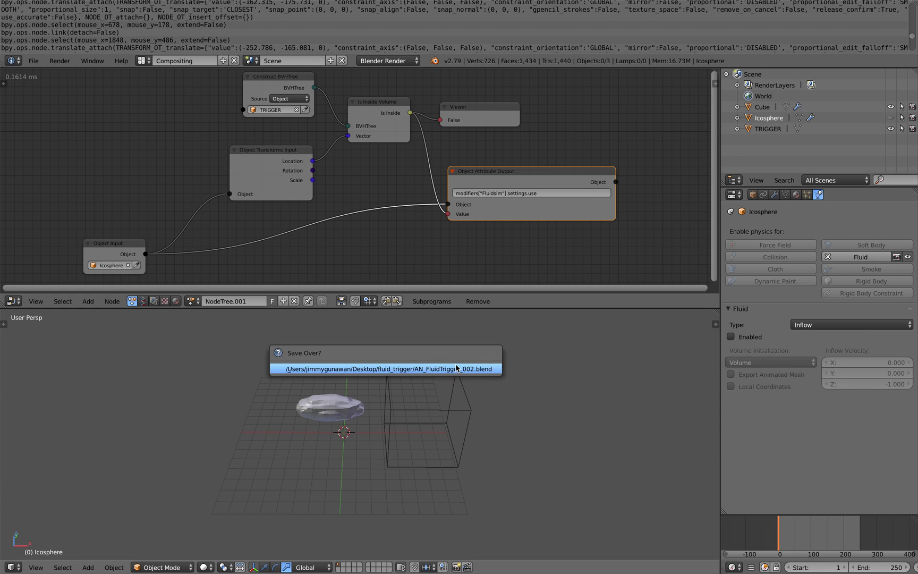
Select the TRIGGER cube, show its transform properties and insert a location keyframe at frame 0.
right_click(468, 414)
scroll(469, 414, "down", 1)
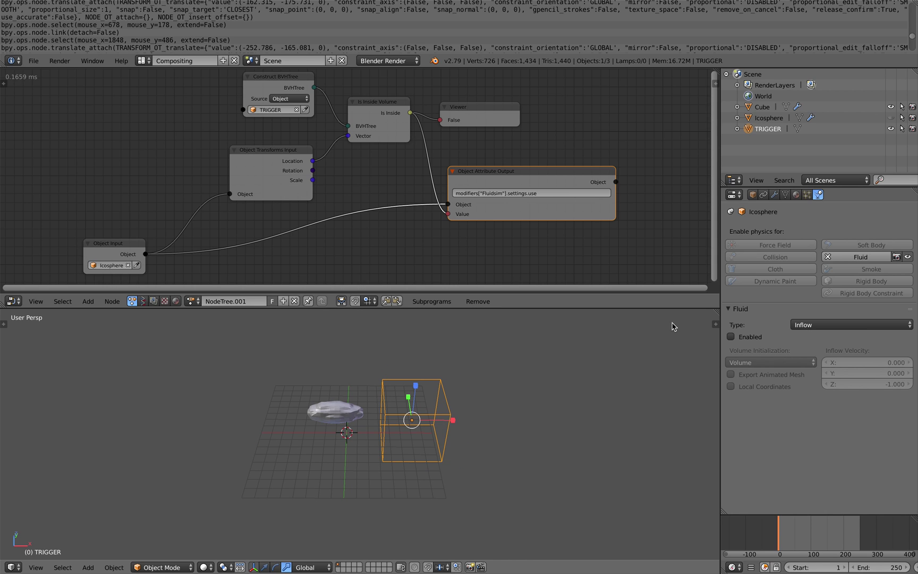
left_click(715, 324)
key("i")
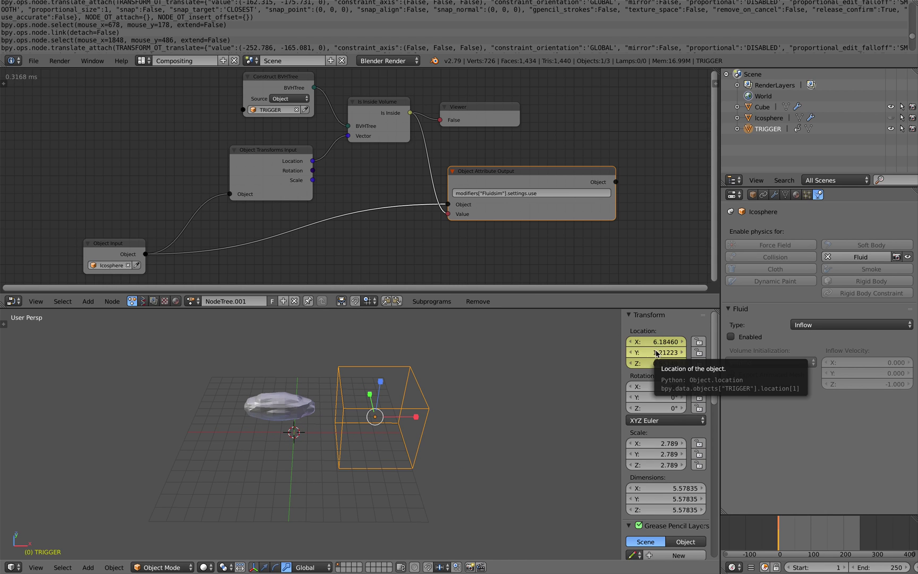
Go to frame 204, move the TRIGGER cube along X to about -0.24 and insert a location keyframe.
left_click(845, 540)
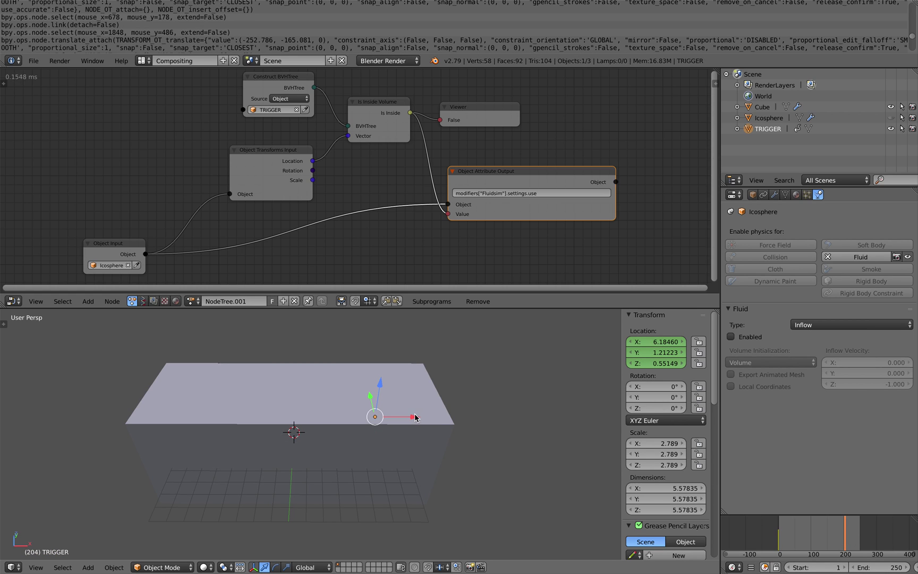
left_click_drag(418, 416, 329, 417)
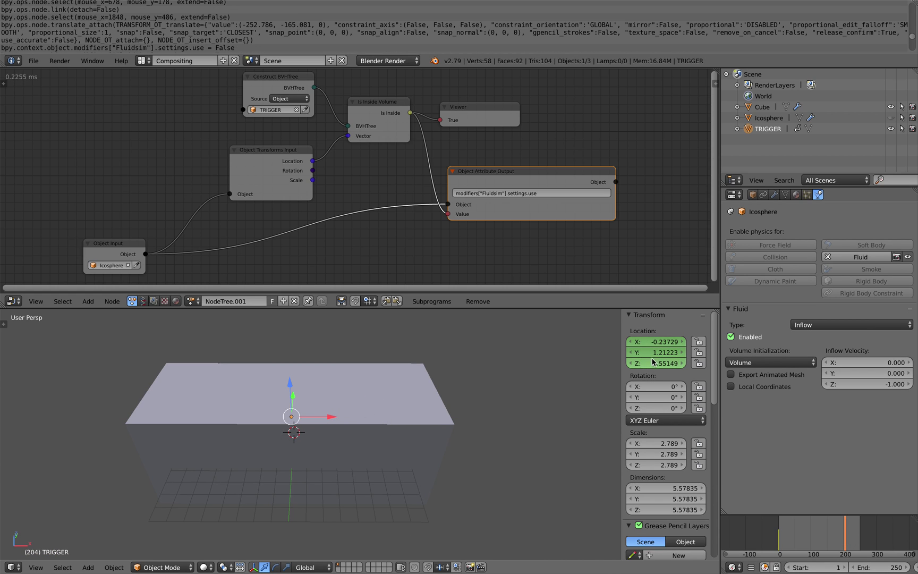
key("i")
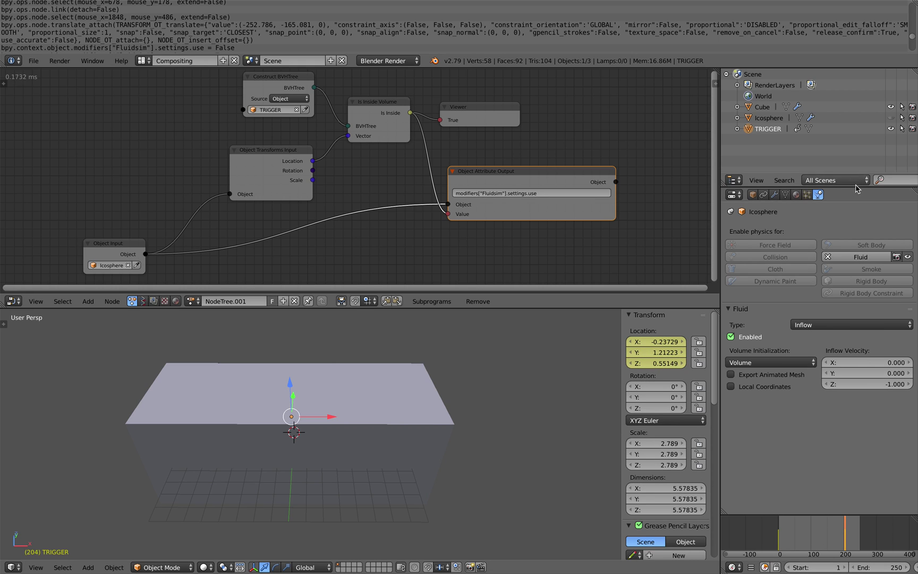
Split the Properties editor area and turn the new lower area into a Dope Sheet.
left_click_drag(912, 204, 765, 438)
left_click(735, 444)
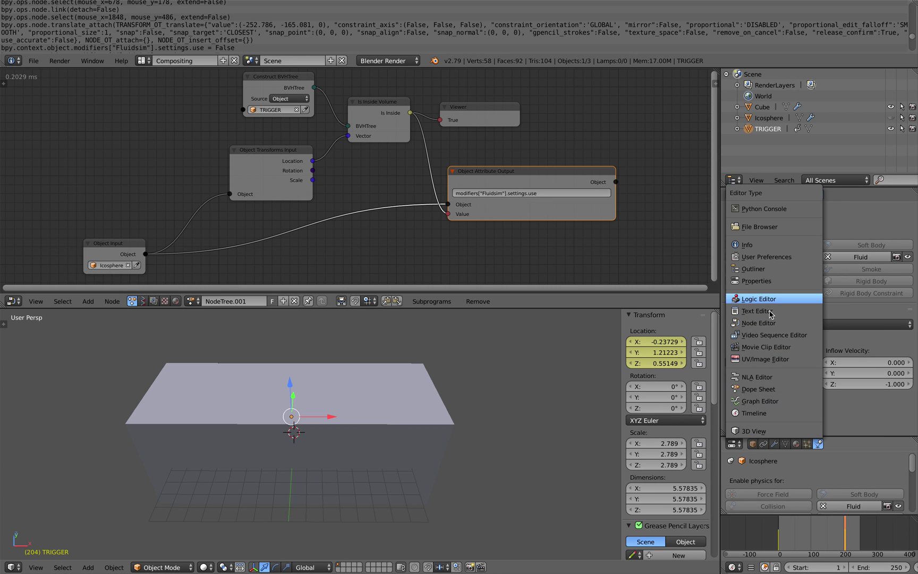
left_click(773, 390)
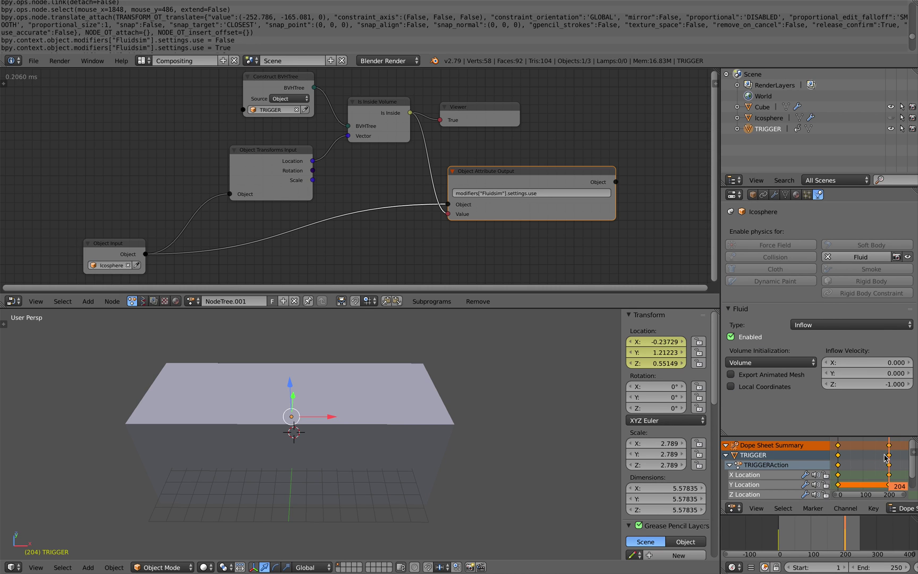
Retime the TRIGGER's second keyframe to about frame 80, duplicate the first to about frame 165, and scrub the timeline to check the motion.
left_click_drag(889, 448, 857, 453)
left_click(879, 452)
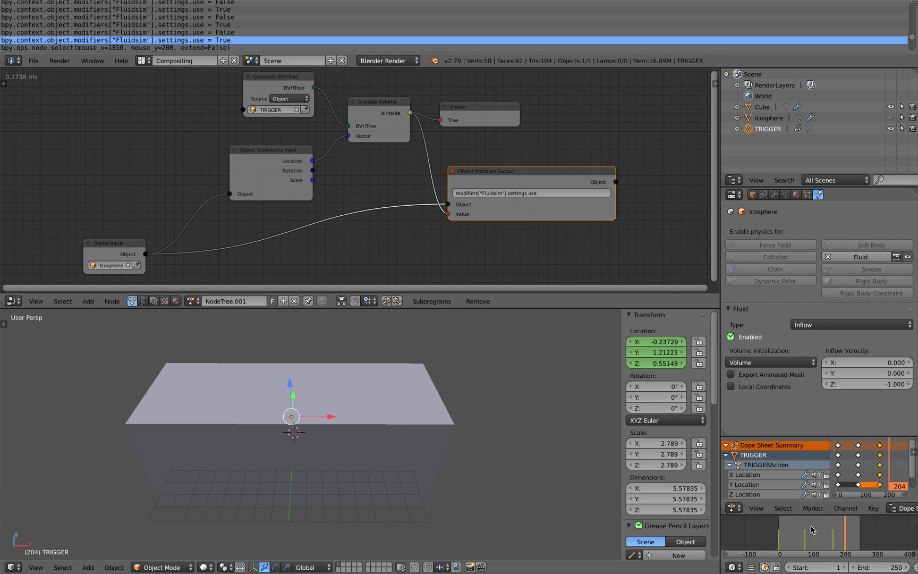
left_click_drag(807, 530, 787, 533)
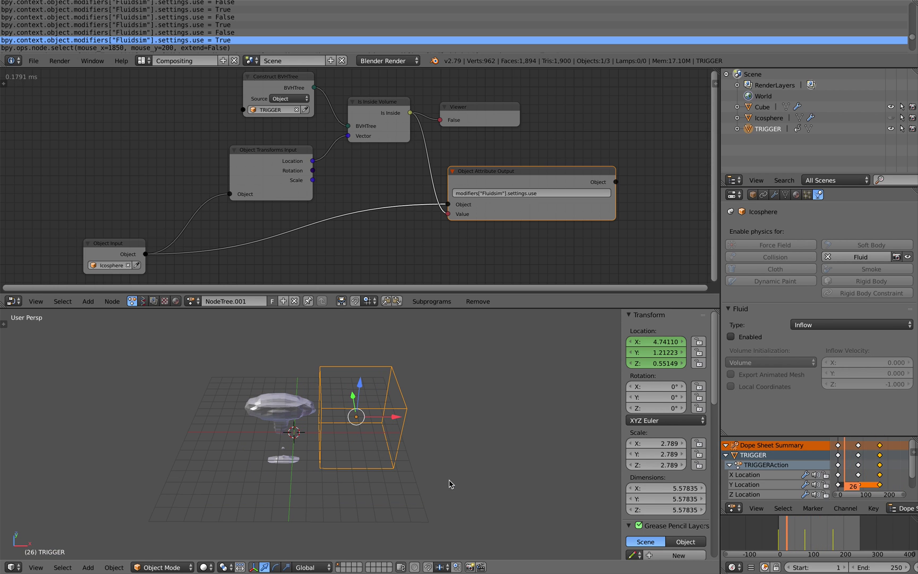
Select the Cube, TRIGGER and Icosphere in turn to review which objects make up the setup.
left_click(763, 106)
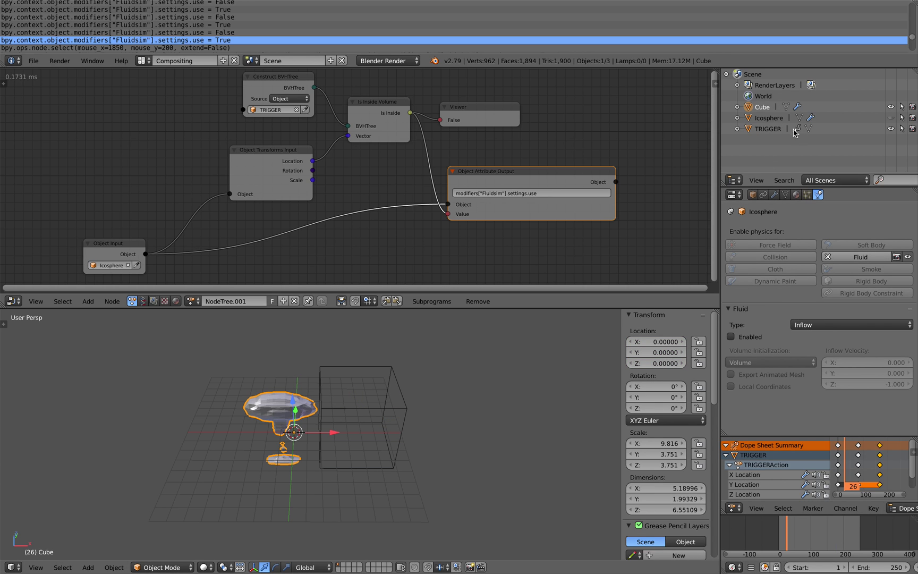
left_click(767, 127)
left_click(767, 118)
left_click(763, 108)
left_click(768, 119)
left_click(763, 108)
left_click(768, 129)
left_click(767, 118)
Select the Cube domain, unpin the Icosphere from the Properties editor and bake the fluid simulation.
left_click(764, 108)
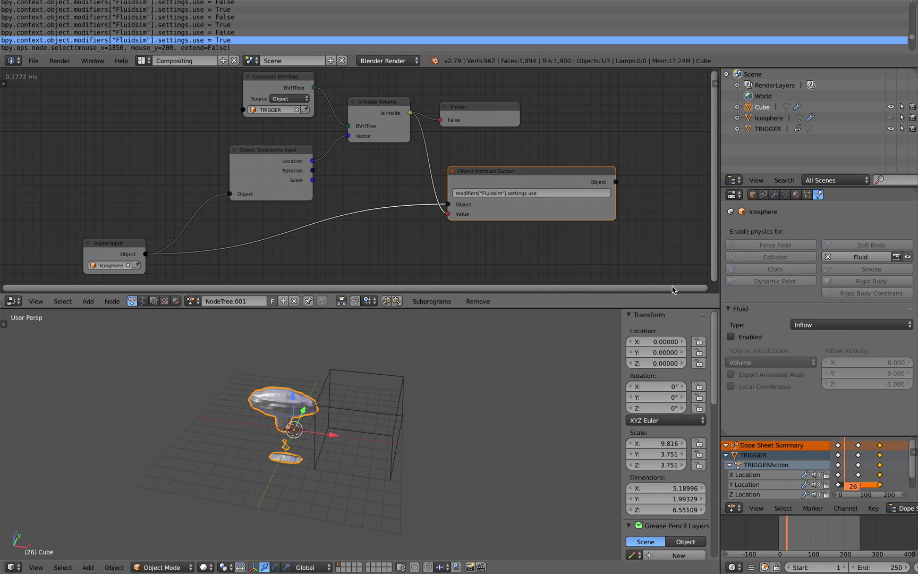
left_click(731, 212)
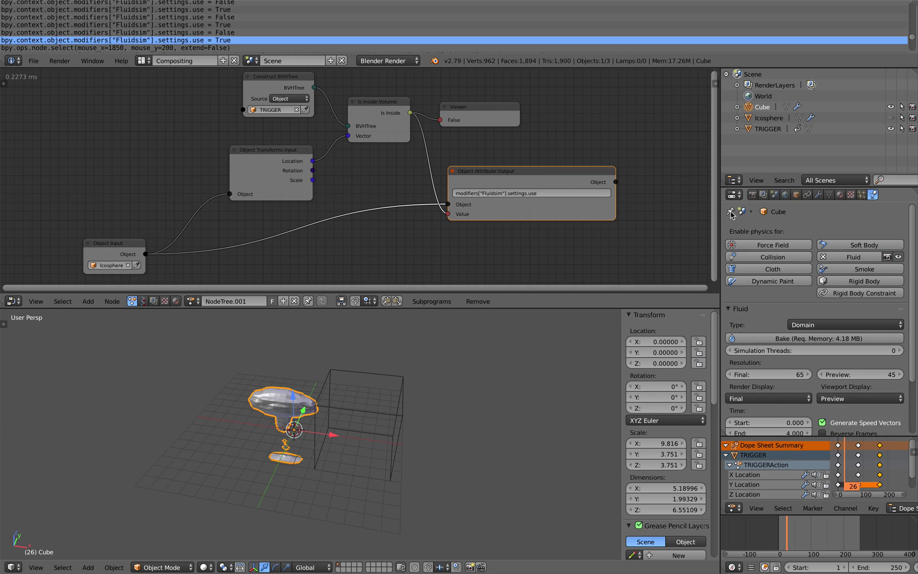
scroll(782, 298, "down", 1)
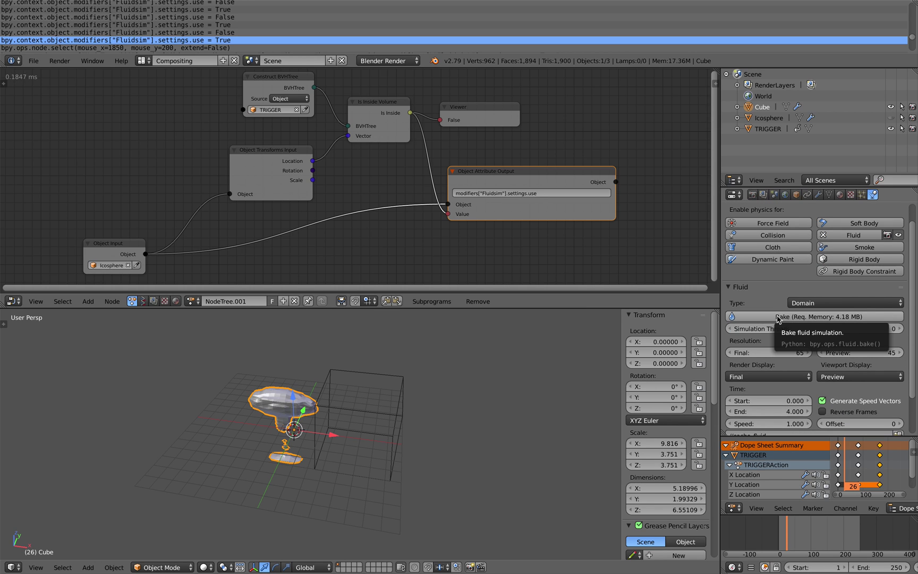
left_click(778, 316)
scroll(455, 408, "up", 2)
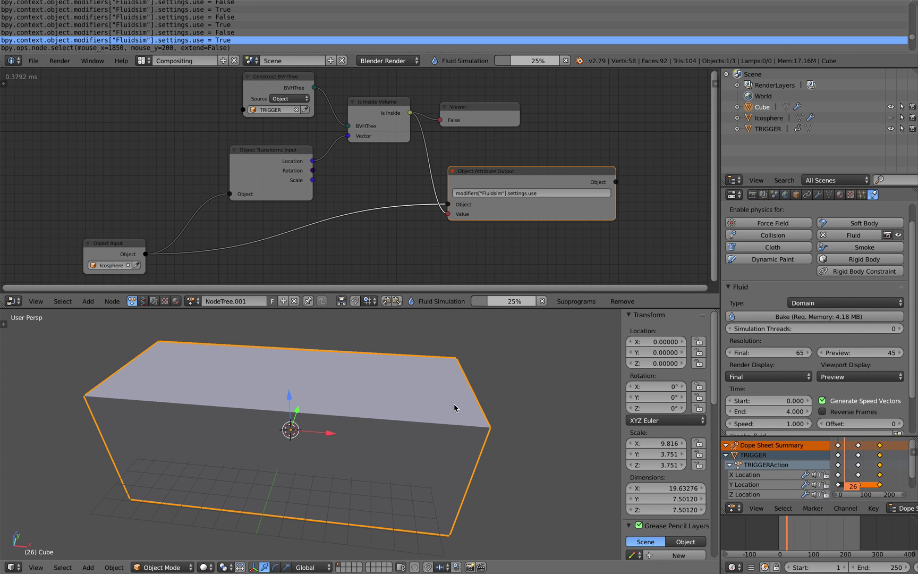
Scrub the timeline up to frame 153 to examine the baked fluid from several angles as the TRIGGER moves.
middle_click_drag(430, 402, 428, 401)
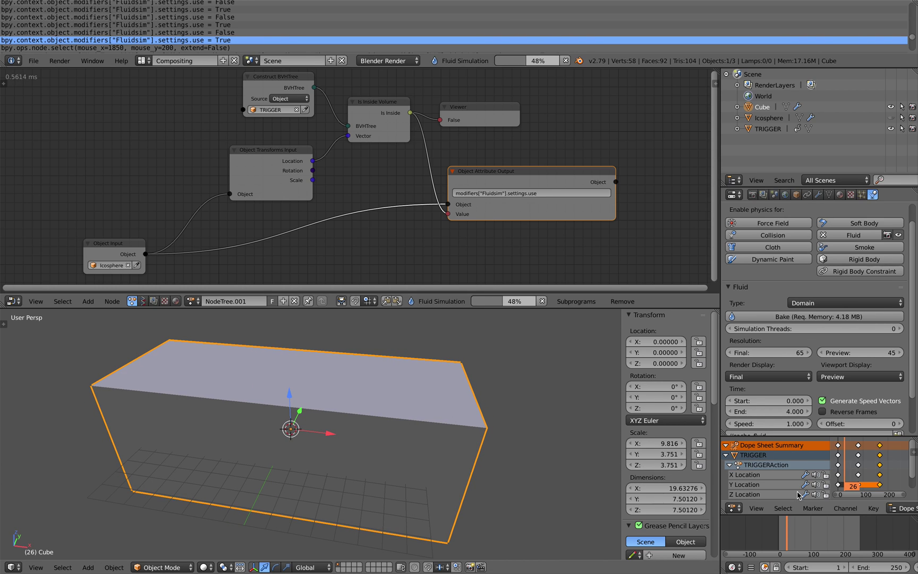
mouse_move(793, 532)
left_mouse_down()
mouse_move(803, 536)
mouse_move(773, 536)
mouse_move(808, 538)
left_mouse_up()
middle_click_drag(469, 444, 478, 423)
left_click_drag(802, 535, 822, 537)
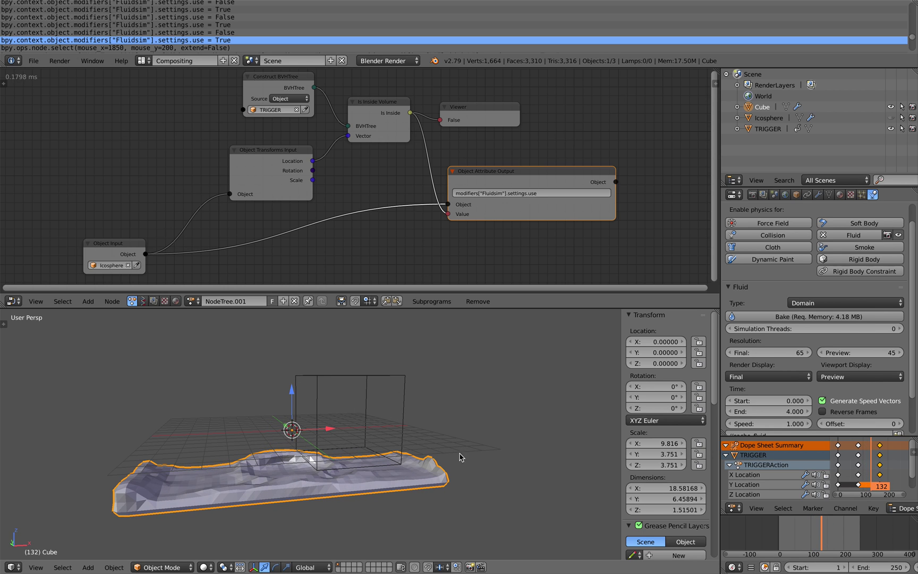
middle_click_drag(467, 456, 479, 477)
left_click_drag(784, 534, 828, 538)
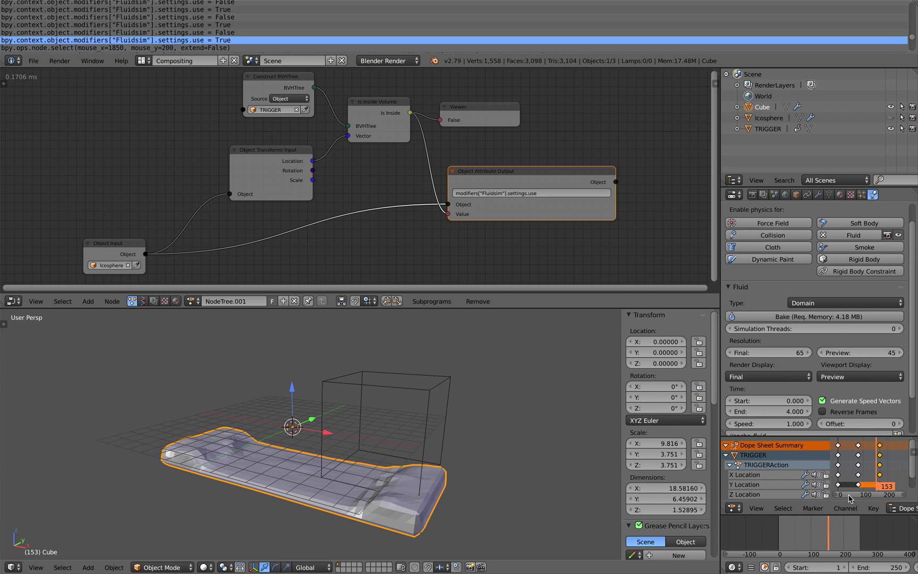
Retime the TRIGGER's middle keys to about frames 45 and 98, duplicate keys about 133 frames onward, and scrub through the result.
left_click(851, 445)
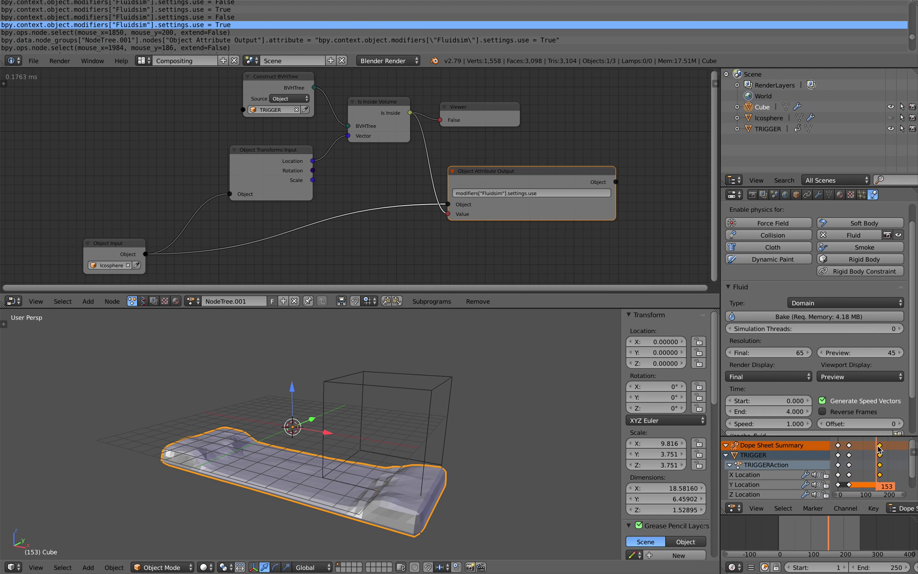
key("g")
left_click(861, 446)
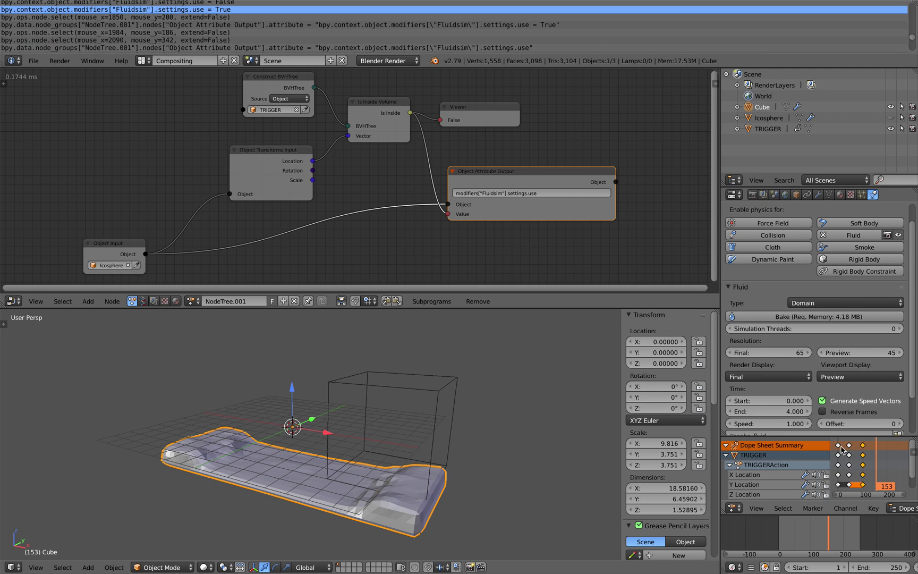
left_click(879, 452)
left_click(884, 449)
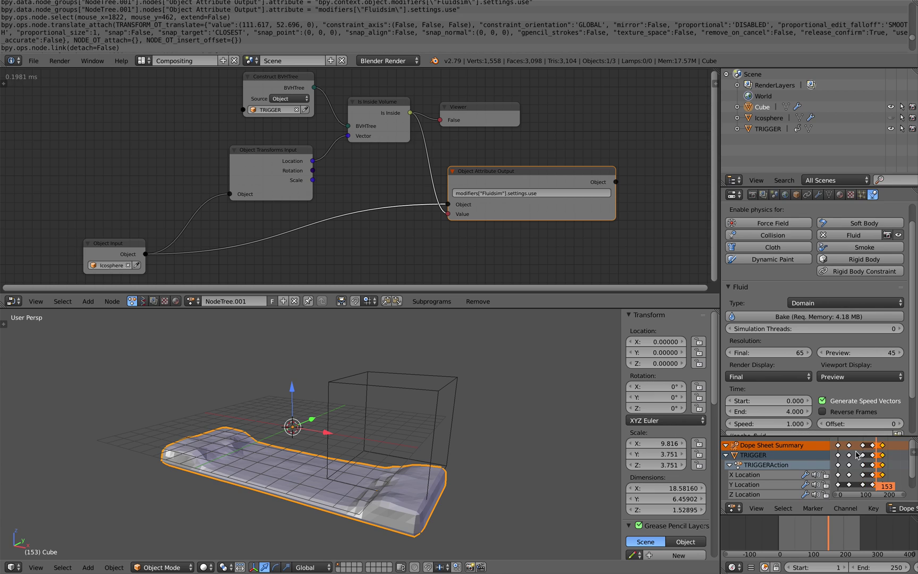
left_click_drag(848, 471, 839, 463)
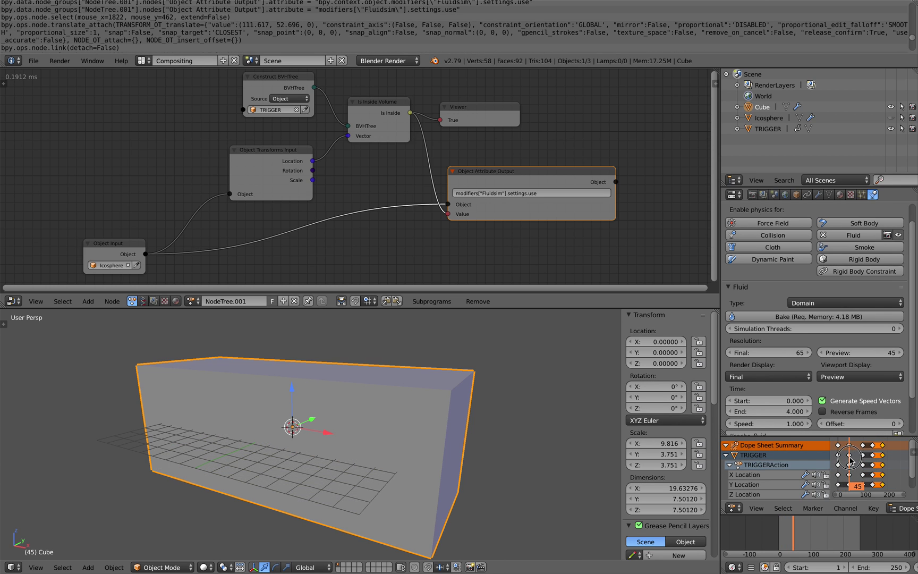
left_click_drag(850, 460, 874, 457)
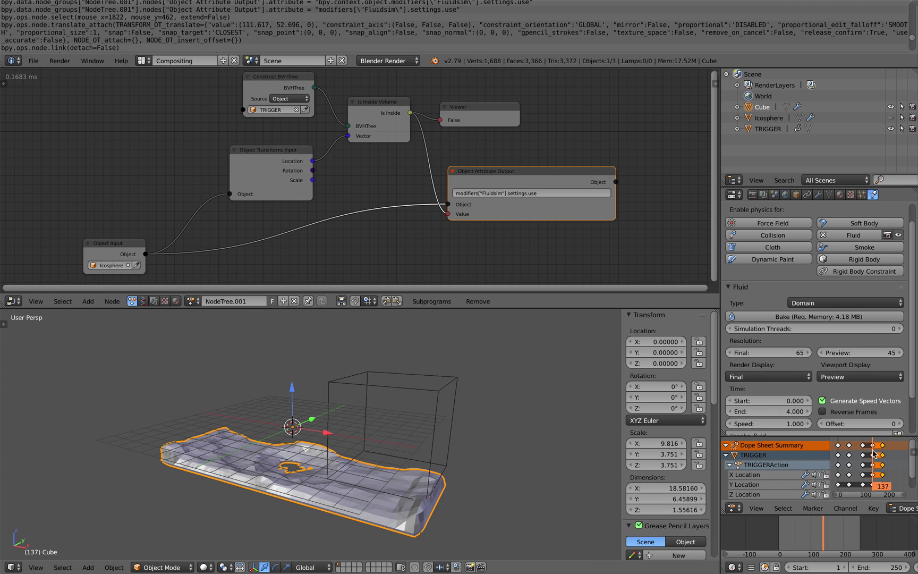
Delete the selected duplicate keys, copy the frame 45 key to about frame 137, move the last key to about frame 190 and save over the file.
key("x")
left_click(852, 449)
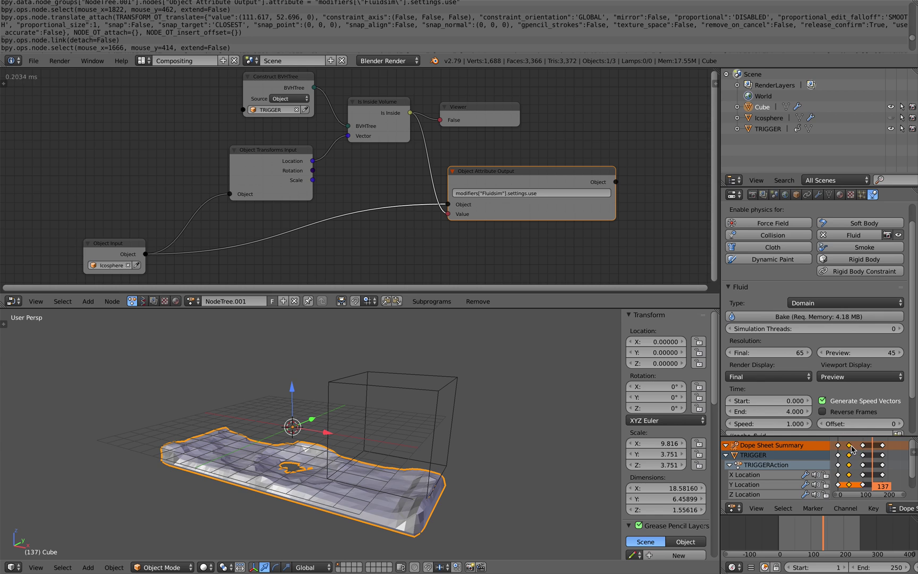
left_click(883, 449)
left_click(888, 448)
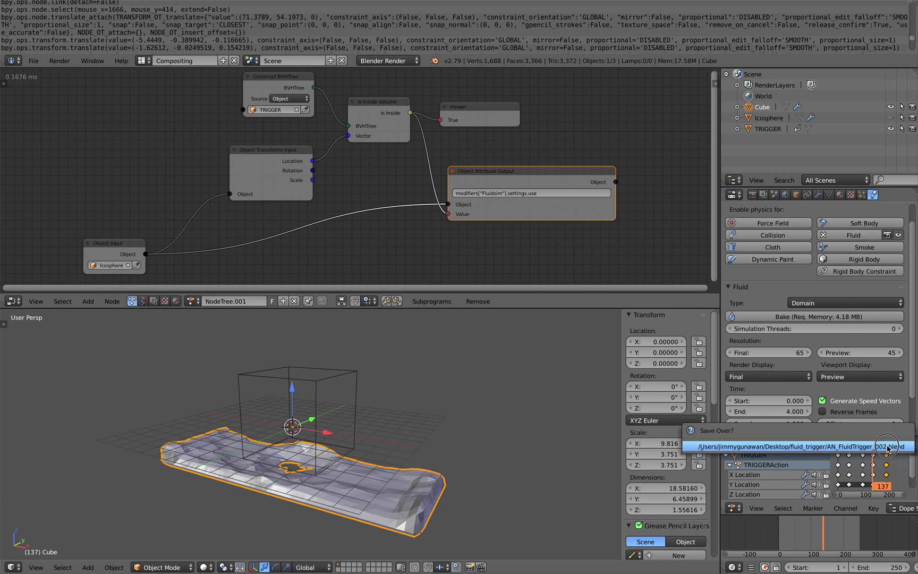
Scrub to frame 205, rebake the Cube domain's fluid with the retimed TRIGGER keys and preview frames during the bake.
left_click_drag(777, 532, 847, 530)
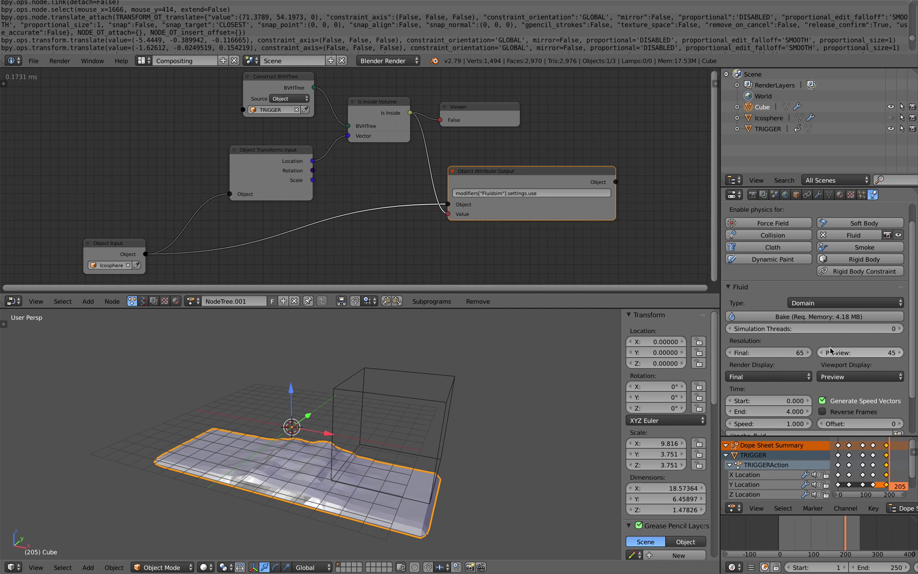
scroll(811, 326, "up", 1)
left_click(806, 328)
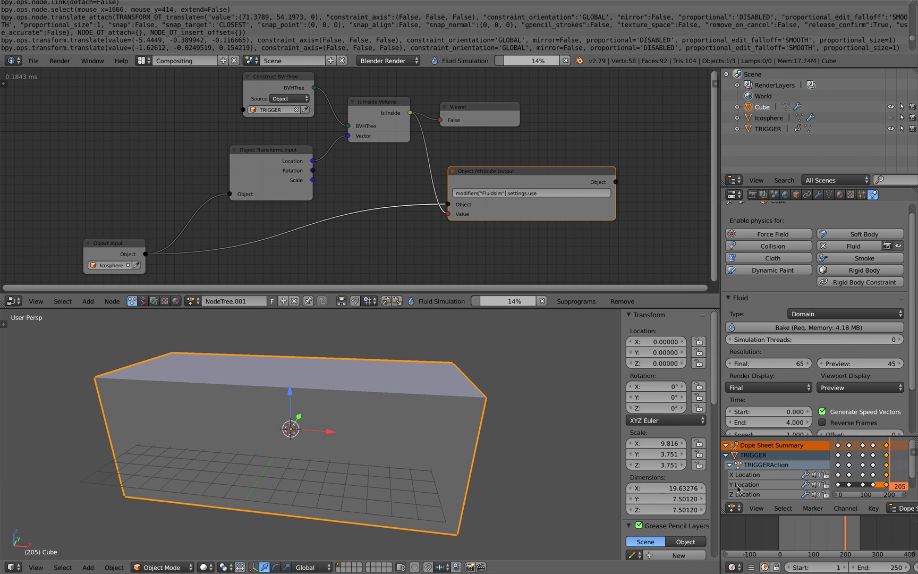
mouse_move(787, 530)
left_mouse_down()
mouse_move(813, 532)
mouse_move(796, 532)
left_mouse_up()
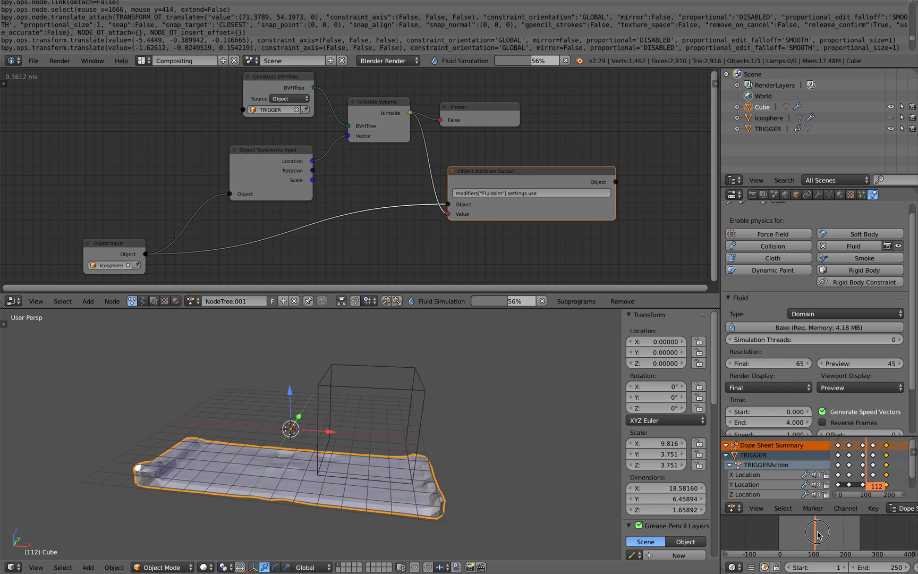
left_click_drag(828, 535, 824, 533)
Set the fluid domain's viewport display to Final and scrub back to frame 47 to check the simulation.
scroll(843, 390, "down", 2)
left_click(845, 356)
left_click(837, 319)
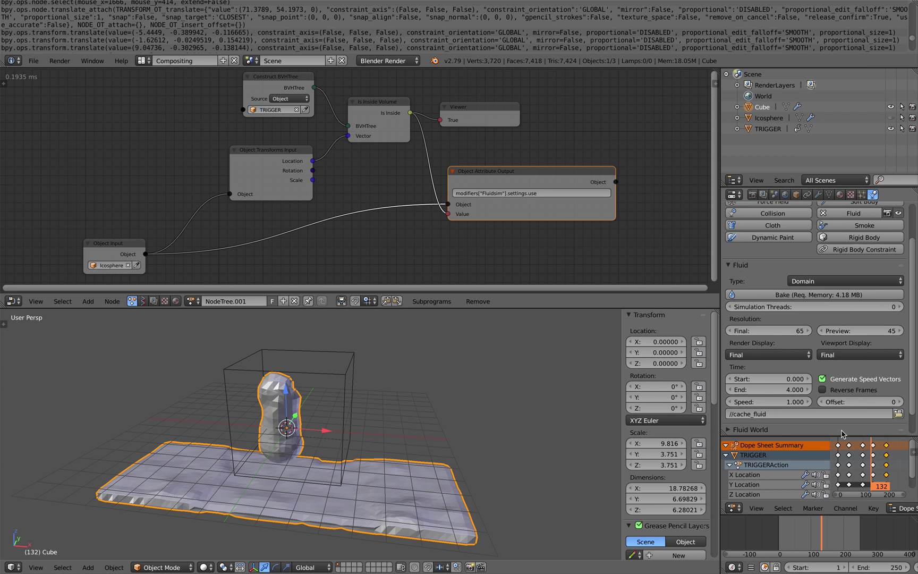
left_click_drag(766, 530, 795, 530)
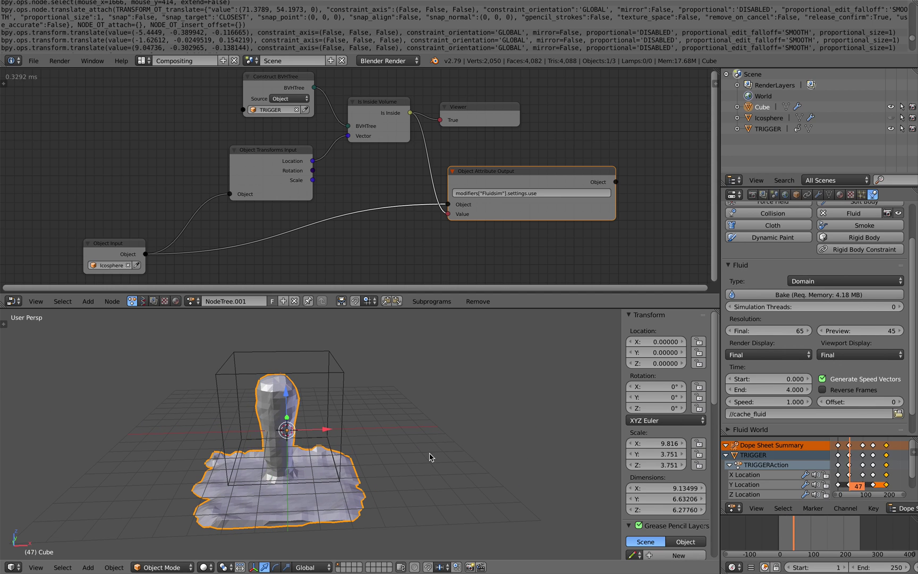
Save the scene as the next numbered version after AN_FluidTrigger_002.blend.
left_click(34, 61)
left_click(59, 155)
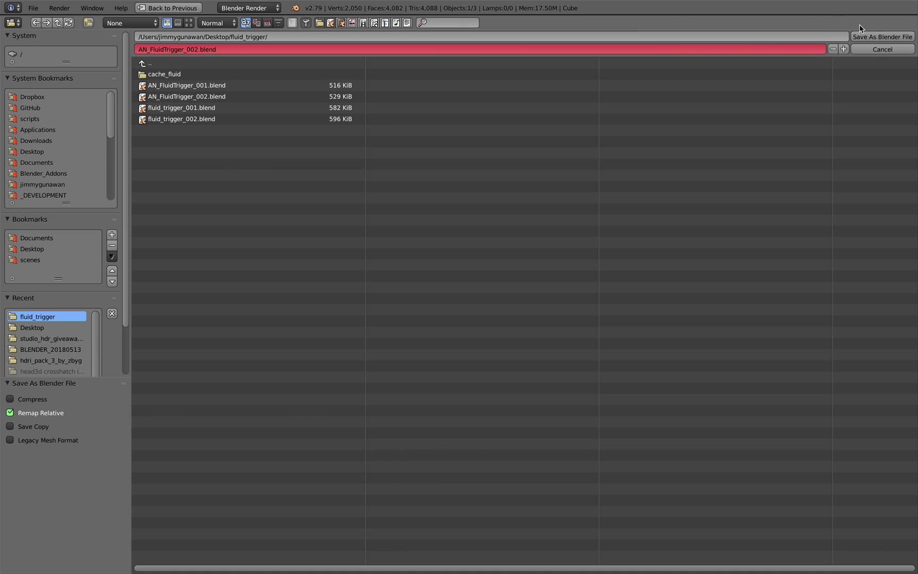
left_click(845, 49)
left_click(882, 37)
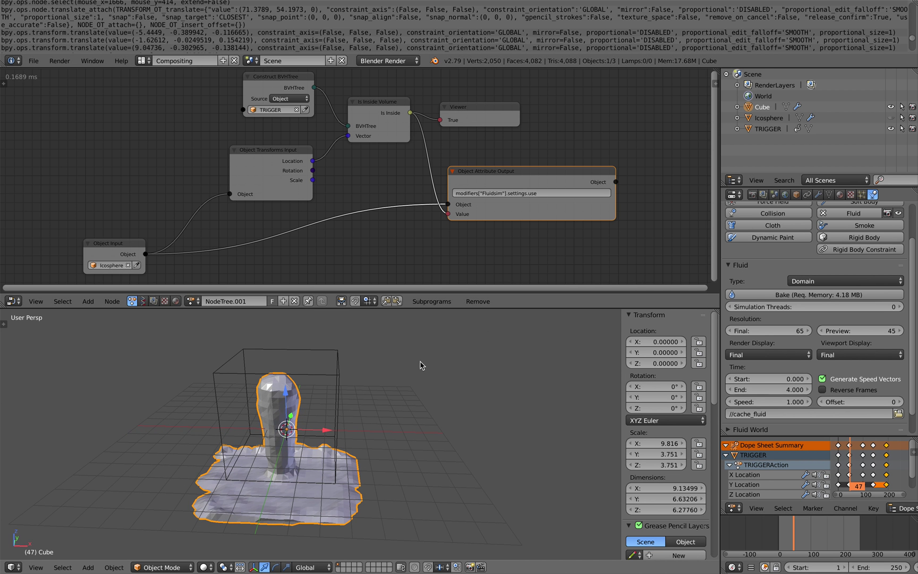
Return to frame 0 and switch the 3D viewport to wireframe shading.
left_click(778, 531)
key("z")
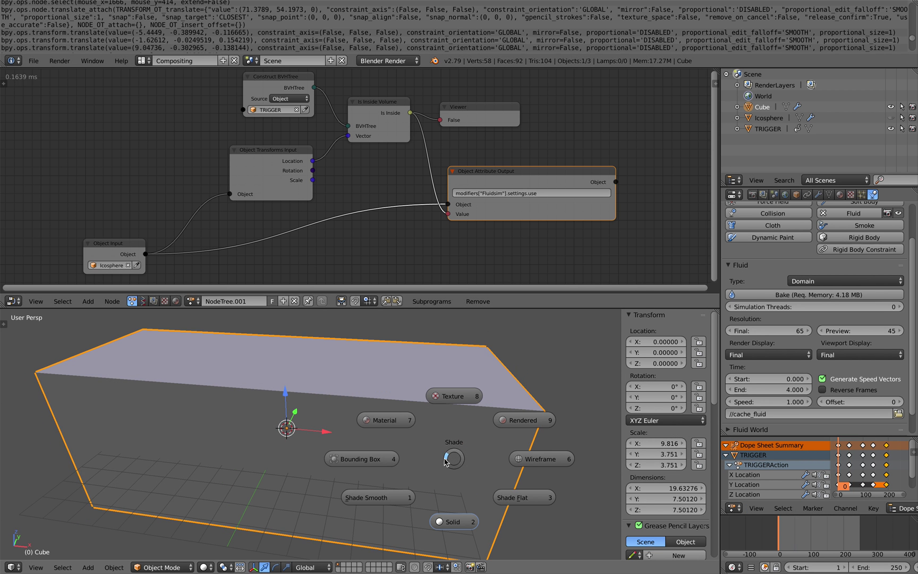
left_click(509, 460)
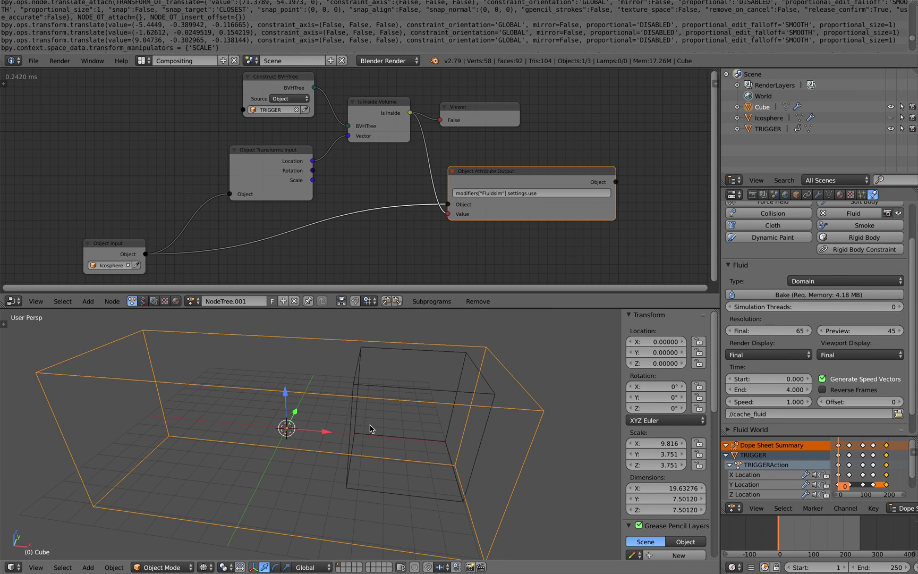
Select the Icosphere and make it visible in the viewport again.
right_click(372, 431)
left_click(772, 118)
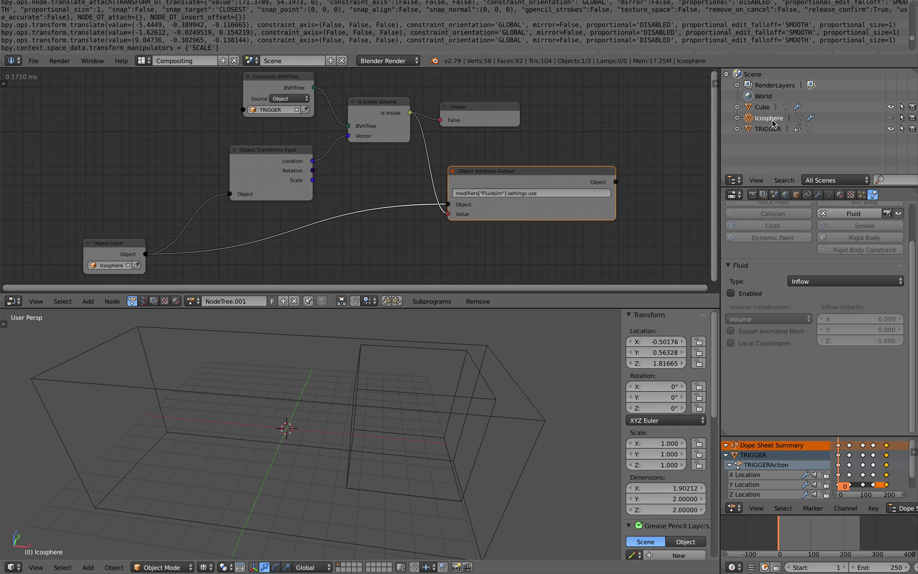
left_click(891, 118)
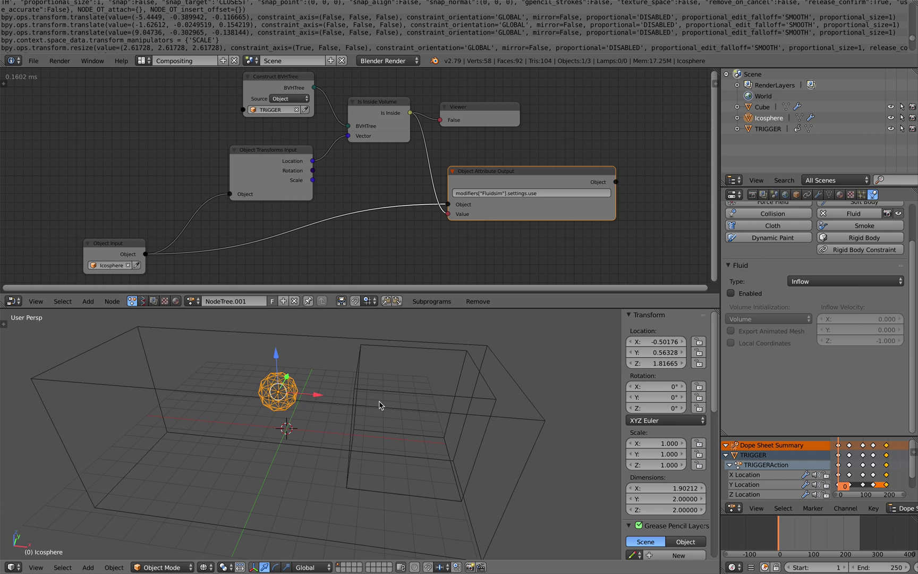
Duplicate the icosphere and place the copy beside the original at about X 1.94.
middle_click_drag(379, 400, 360, 406)
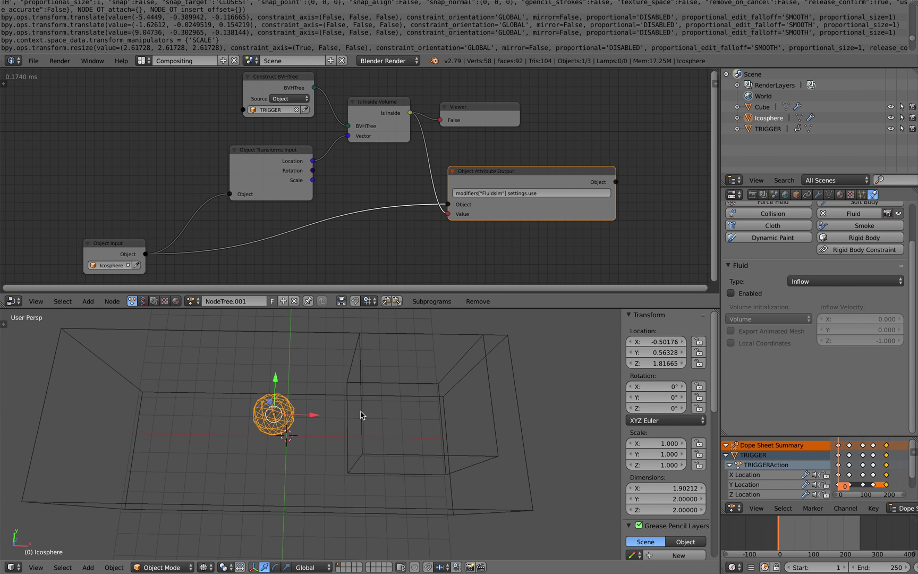
key("shift+d")
left_click(412, 418)
middle_click_drag(412, 418, 392, 413)
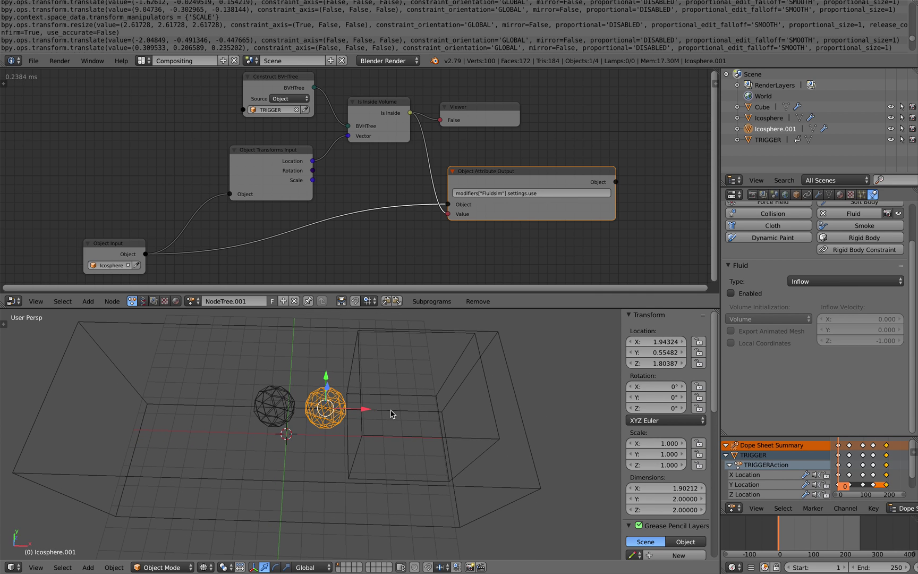
Put both icospheres into a new object group and save the scene.
right_click(295, 402)
right_click(314, 398, "shift")
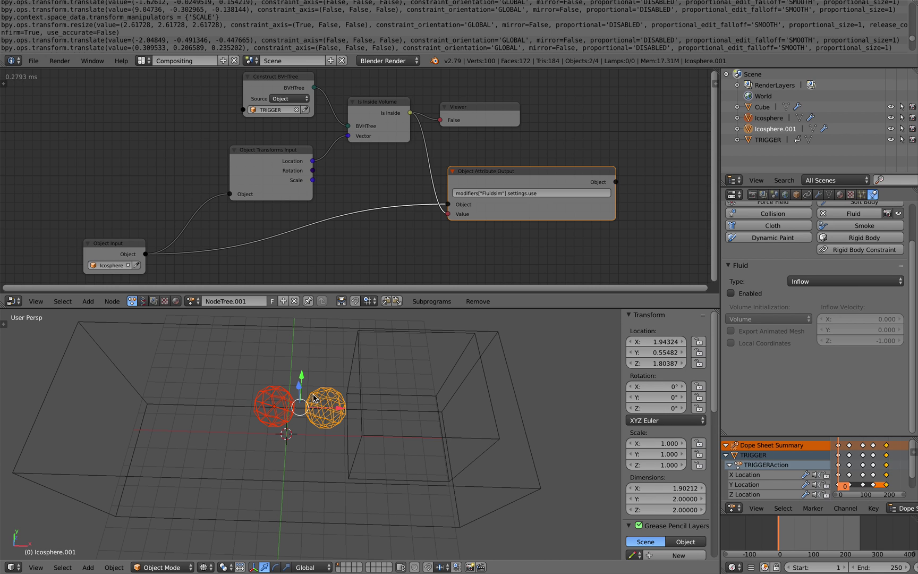
key("ctrl+g")
key("ctrl+s")
left_click(313, 397)
Add an Objects from Group node to the node tree and set its group to Group.
scroll(223, 257, "down", 3)
middle_click_drag(135, 124, 178, 144)
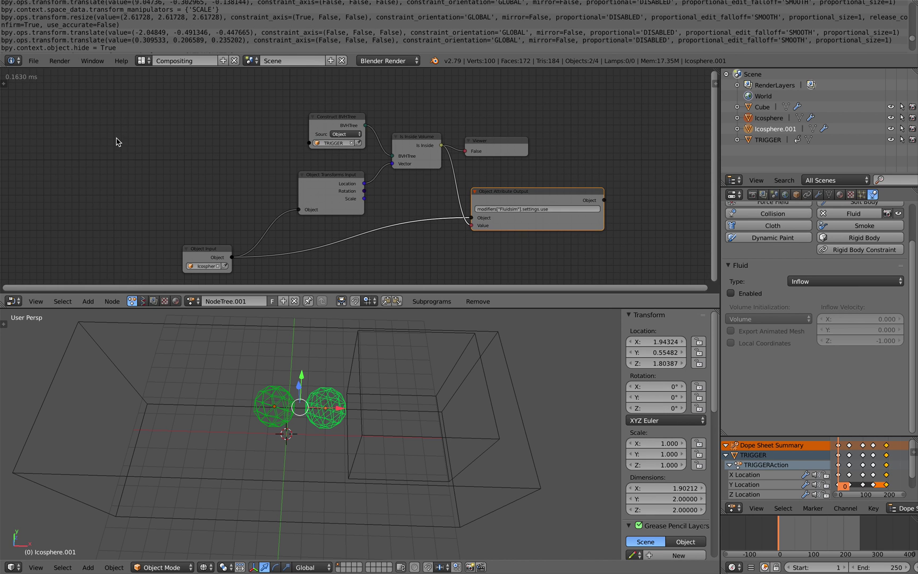
key("shift+a")
left_click(115, 139)
type("objects")
key("Return")
left_click(181, 162)
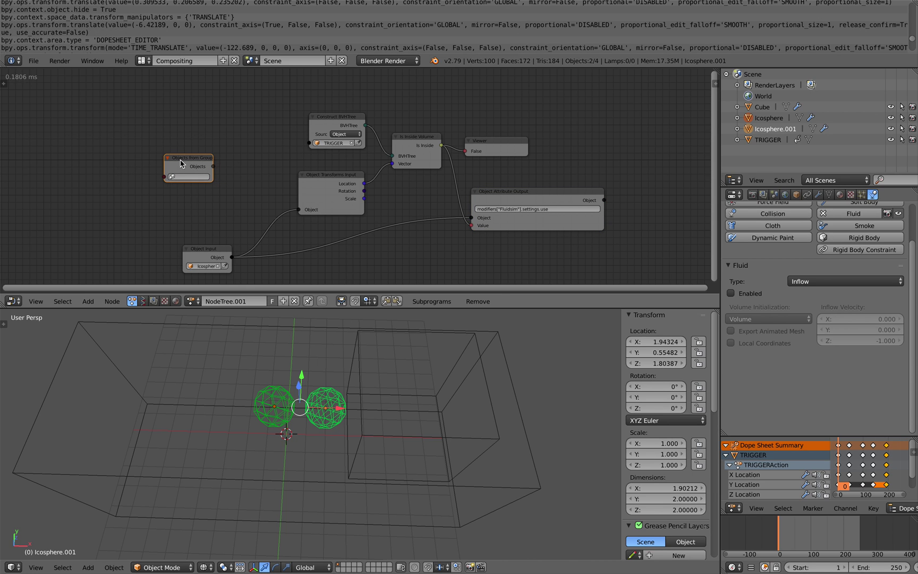
scroll(181, 162, "up", 1)
left_click(130, 173)
left_click(135, 189)
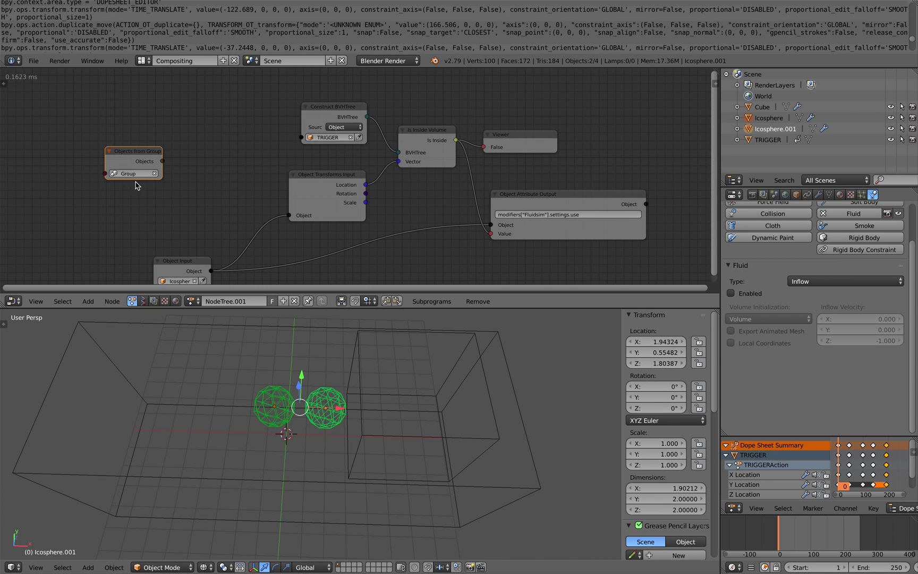
Create a loop over the Objects output of the Objects from Group node and place its Invoke Subprogram and Loop Input nodes.
left_click_drag(134, 159, 100, 139)
scroll(280, 123, "down", 2)
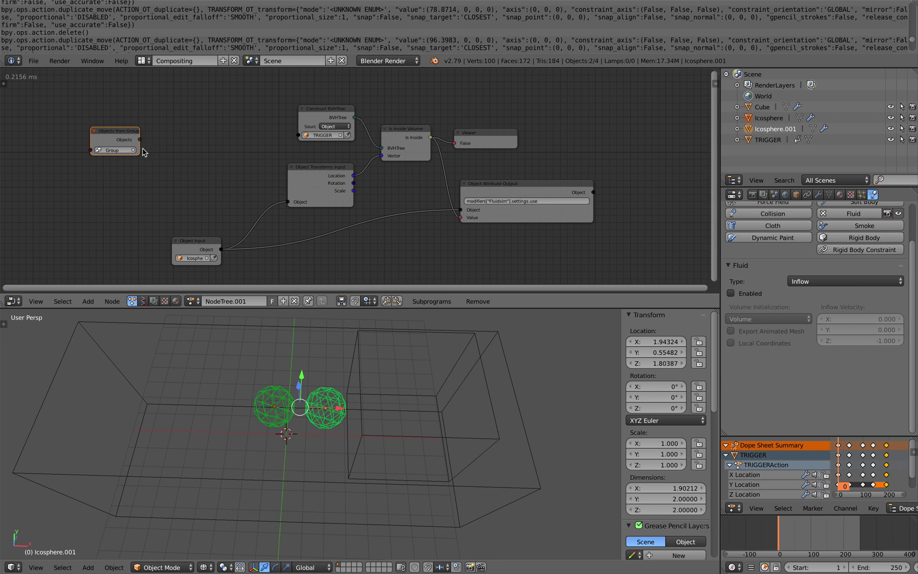
scroll(114, 142, "up", 1)
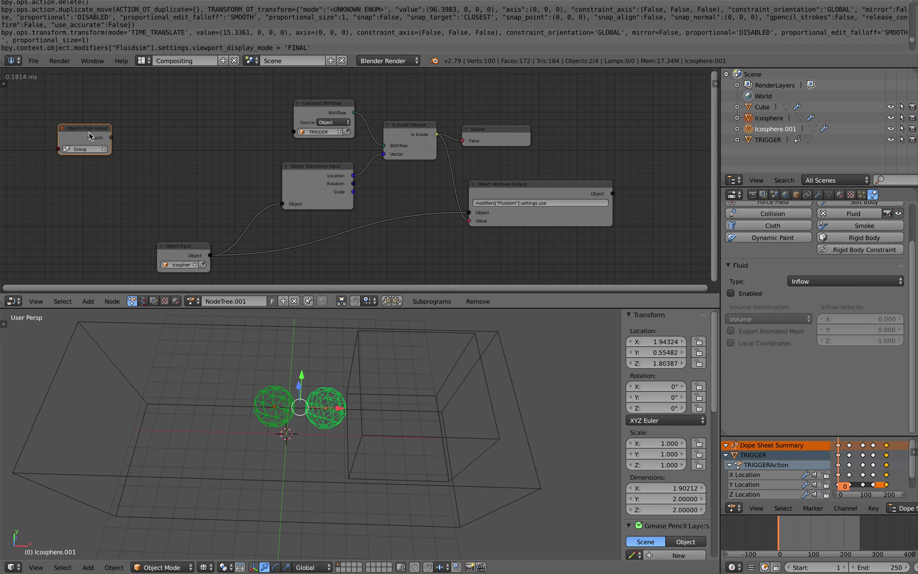
key("w")
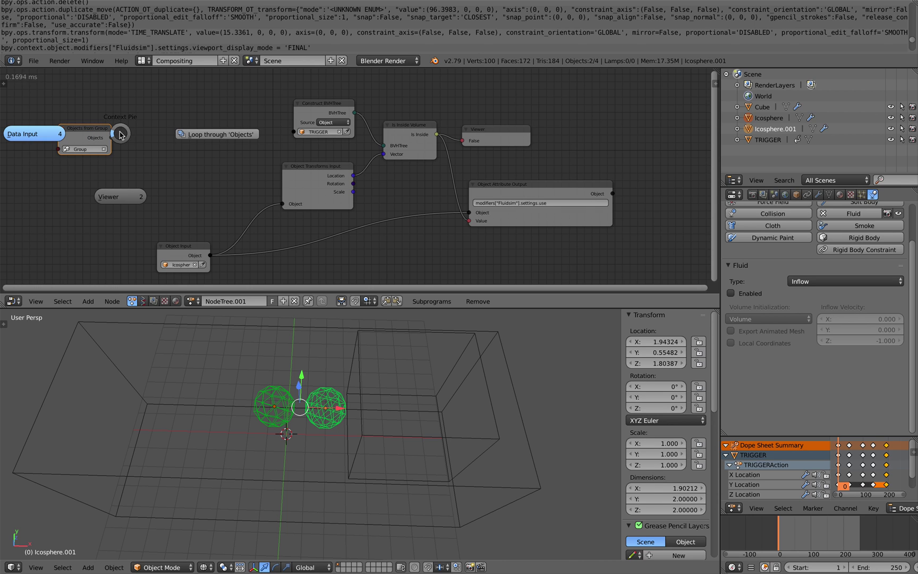
left_click(191, 137)
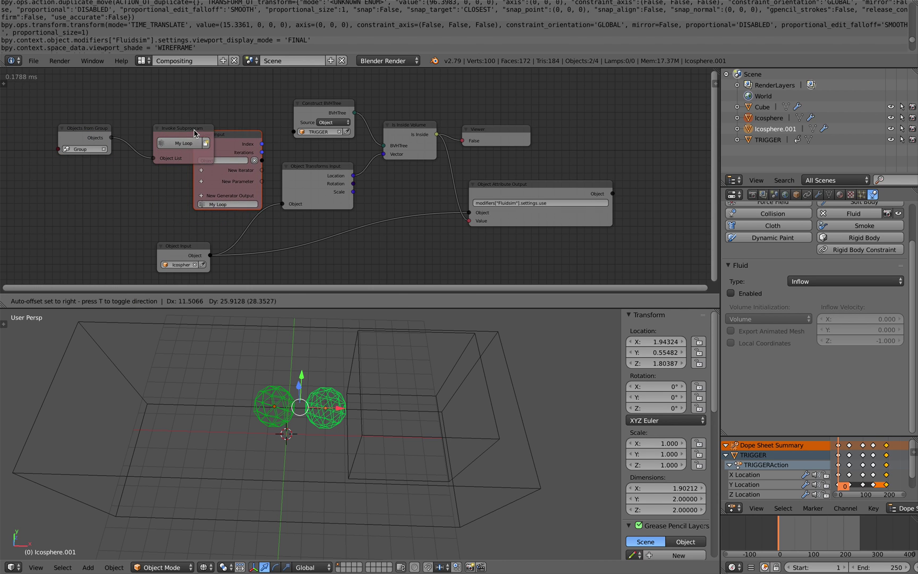
left_click_drag(98, 140, 77, 137)
Link the Loop Input's Object to the Object Transforms Input and Object Attribute Output nodes, and delete the Object Input node.
left_click_drag(249, 153, 284, 204)
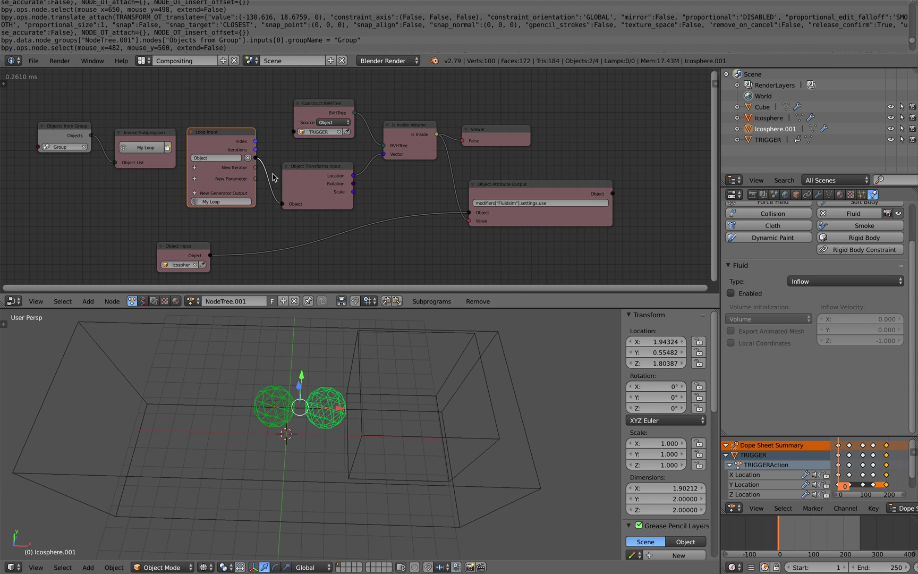
left_click_drag(256, 158, 468, 213)
left_click(191, 250)
key("x")
middle_click_drag(316, 224, 317, 228)
Select the domain cube and bake its fluid simulation at the current resolution.
middle_click_drag(450, 416, 448, 406)
right_click(527, 437)
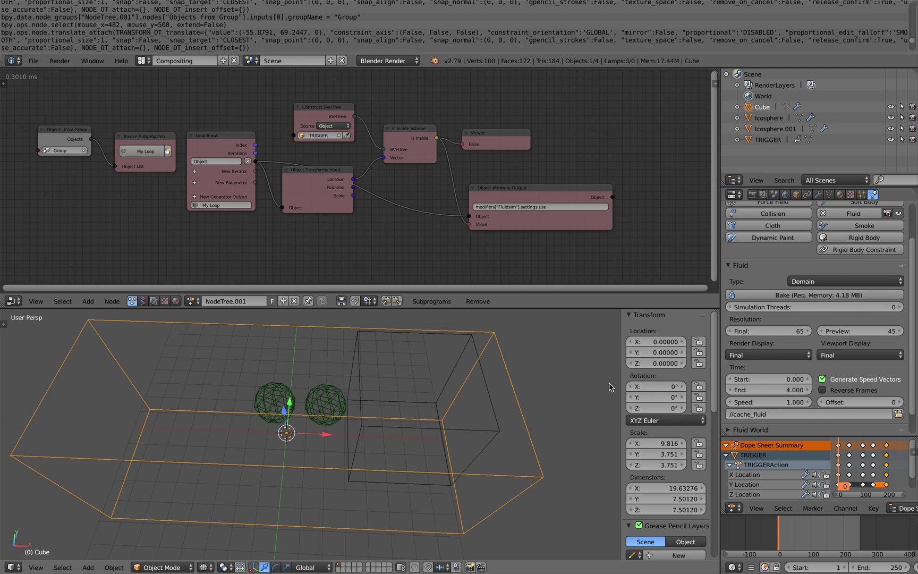
left_click(763, 298)
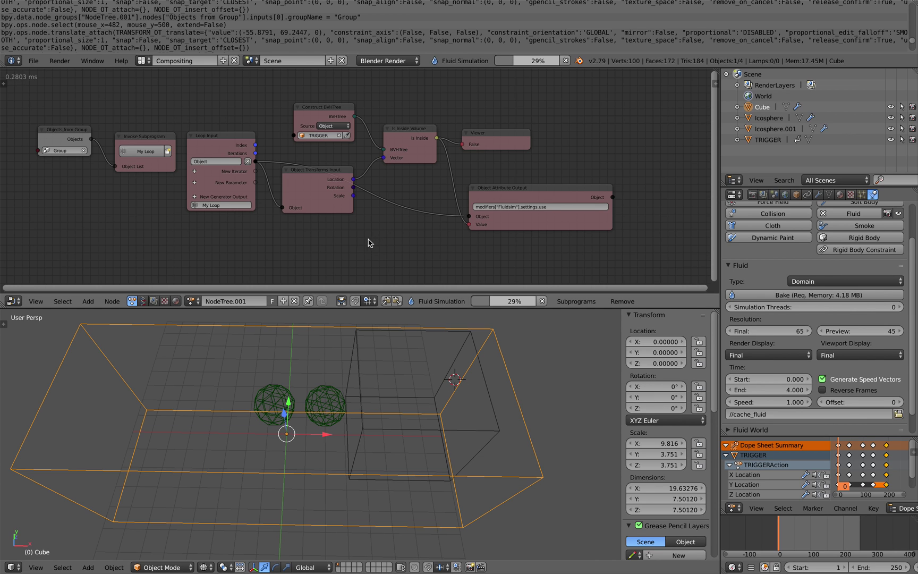
Scrub the timeline to frame 203 to check the baked fluid and return to frame 0.
scroll(367, 243, "down", 1)
left_click_drag(382, 307, 382, 300)
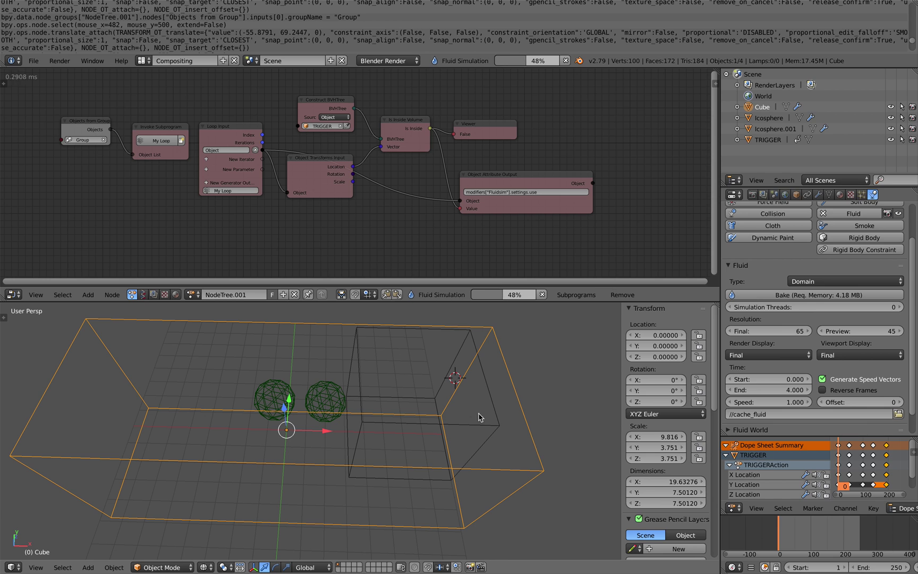
left_click_drag(782, 529, 852, 529)
left_click(780, 534)
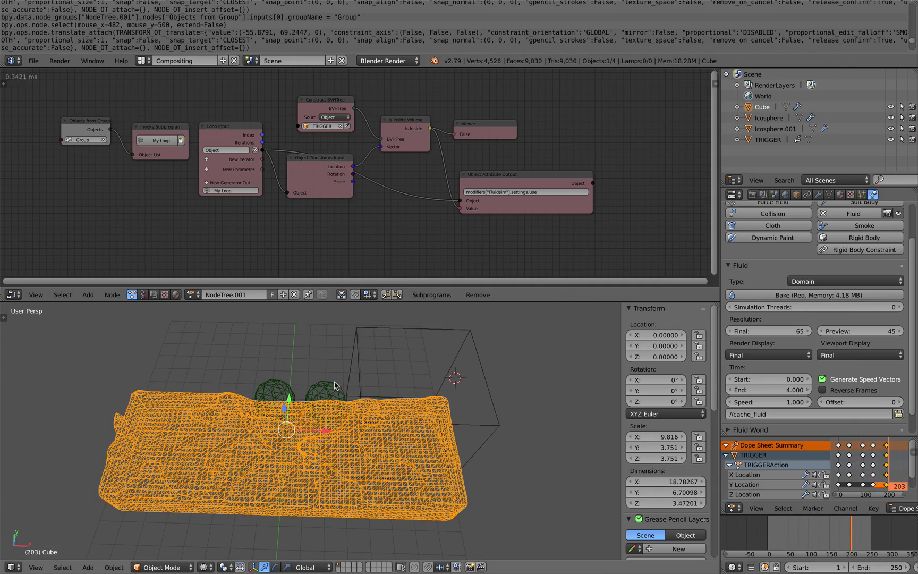
middle_click_drag(554, 441, 567, 437)
mouse_move(772, 528)
left_mouse_down()
mouse_move(798, 529)
mouse_move(768, 523)
left_mouse_up()
middle_click_drag(390, 435, 340, 440)
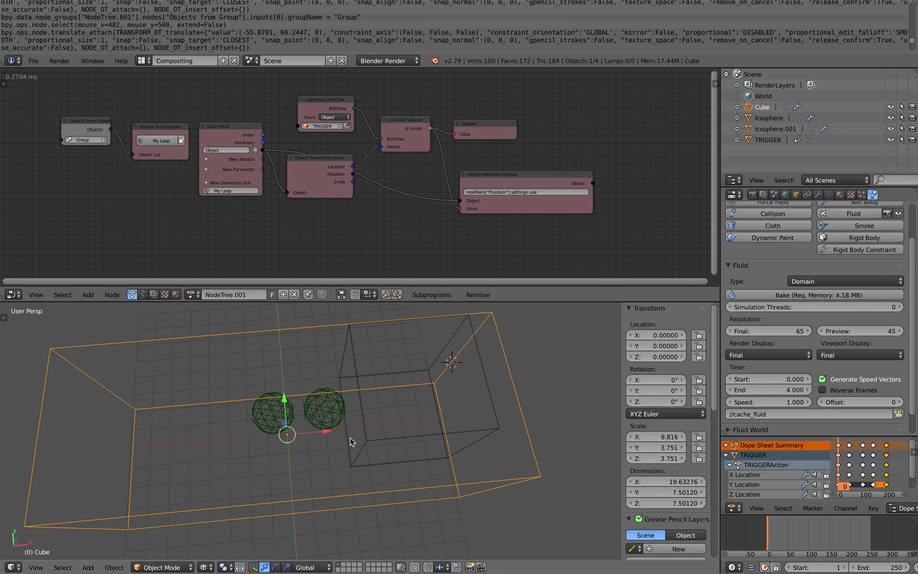
Remove all location keyframes from the TRIGGER cube.
right_click(497, 415)
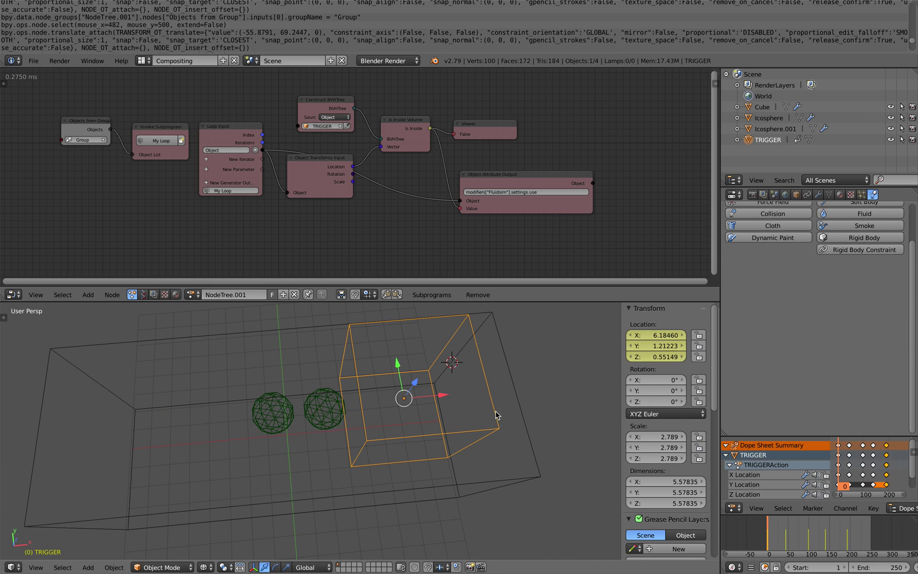
right_click(648, 359)
left_click(625, 398)
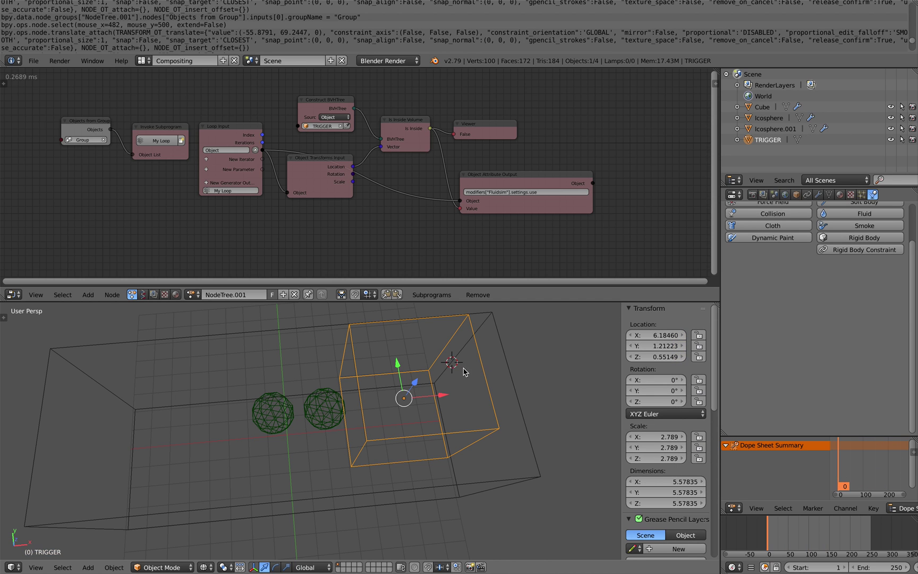
Move the TRIGGER cube outside the domain to about X 12.83 and save over AN_FluidTrigger_003.blend.
scroll(454, 384, "down", 2)
key("g")
left_click(554, 392)
key("ctrl+s")
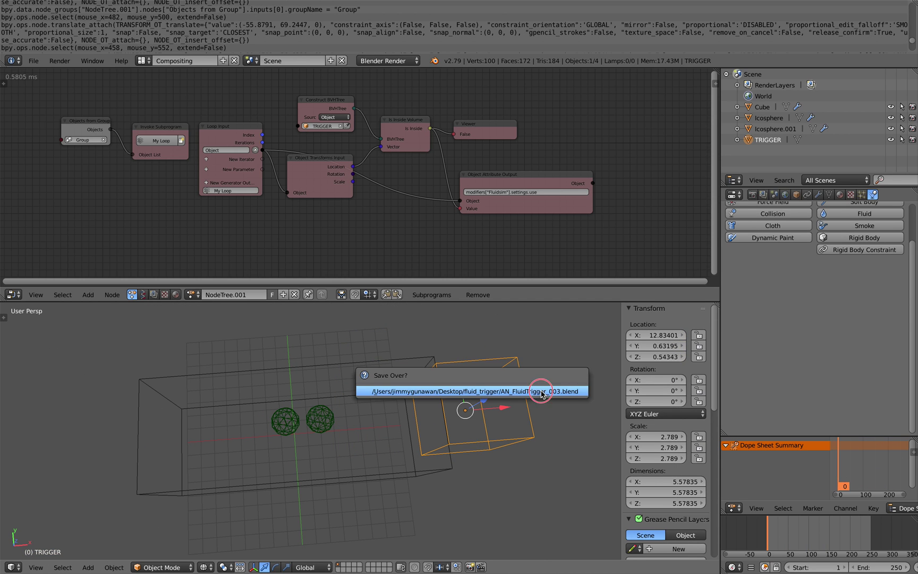
left_click(551, 390)
Move the two icospheres toward the TRIGGER end of the domain, spaced apart from each other.
right_click(332, 415)
key("g")
left_click(421, 418)
right_click(285, 422)
key("g")
left_click(361, 419)
Duplicate the icosphere three times to form a row of five along the domain, and save the scene.
left_click(304, 428)
key("shift+d")
left_click(253, 433)
key("shift+d")
left_click(202, 431)
middle_click_drag(299, 416, 315, 388)
key("ctrl+s")
left_click(315, 387)
Reposition the TRIGGER cube just beyond the domain's end at about X 13.72 and save over AN_FluidTrigger_003.blend.
right_click(434, 432)
middle_click_drag(434, 432, 429, 466)
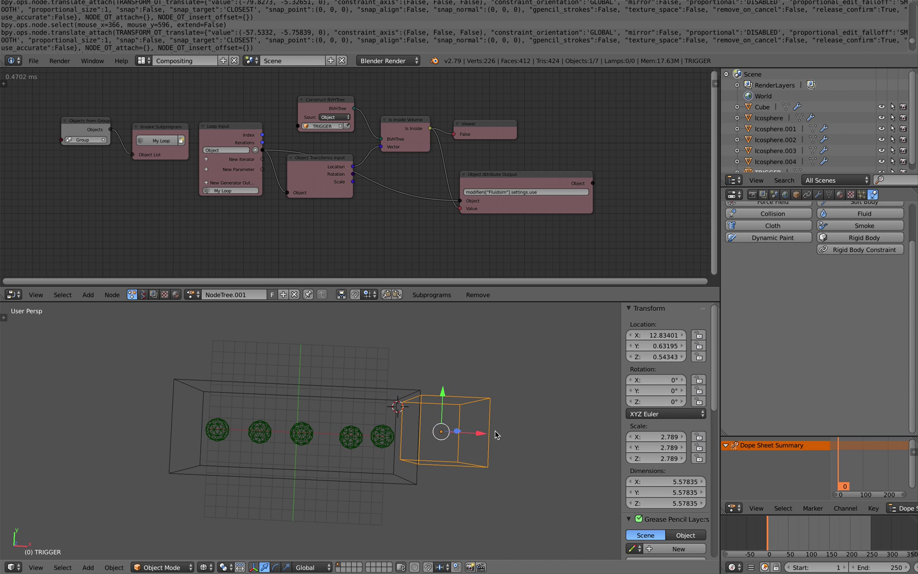
key("g")
left_click(506, 451)
middle_click_drag(506, 451, 488, 374)
key("g")
left_click(488, 369)
key("ctrl+s")
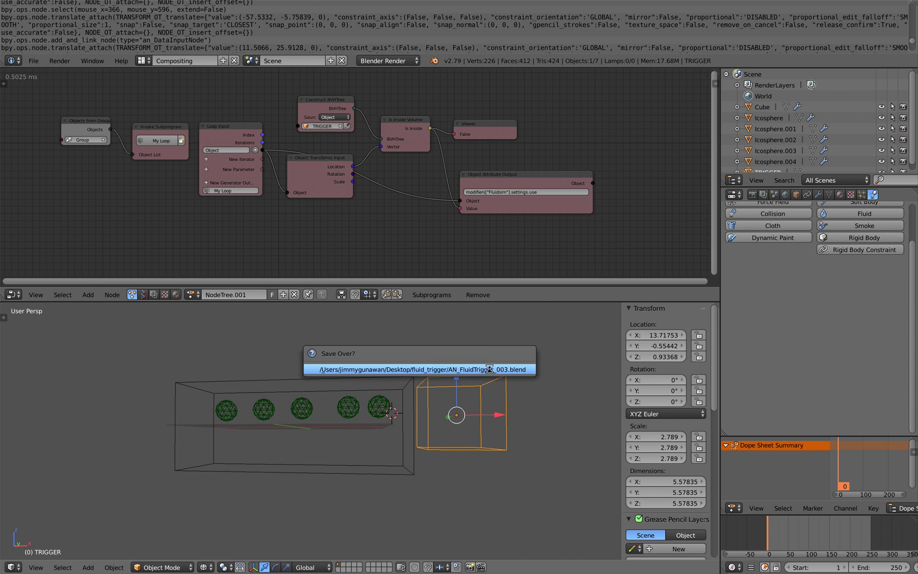
left_click(490, 370)
Keyframe TRIGGER's location at frame 0 and, moved along X to about -12.89, at frame 256, and scrub to check the motion.
key("i")
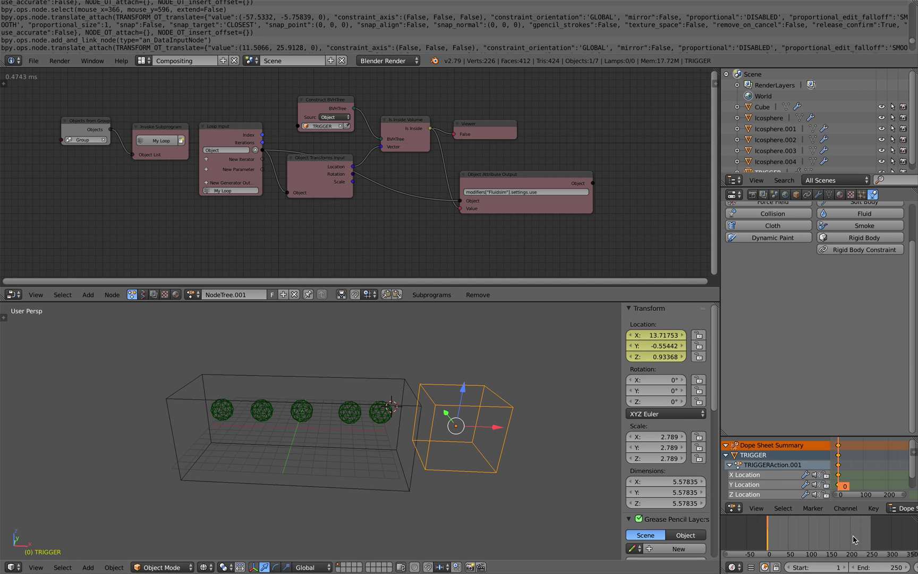
left_click(873, 532)
key("h")
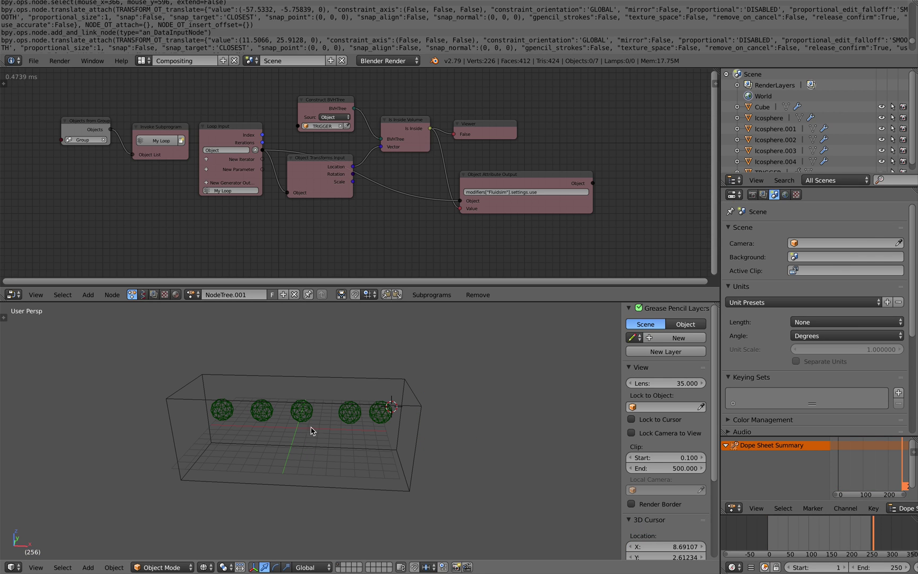
key("alt+h")
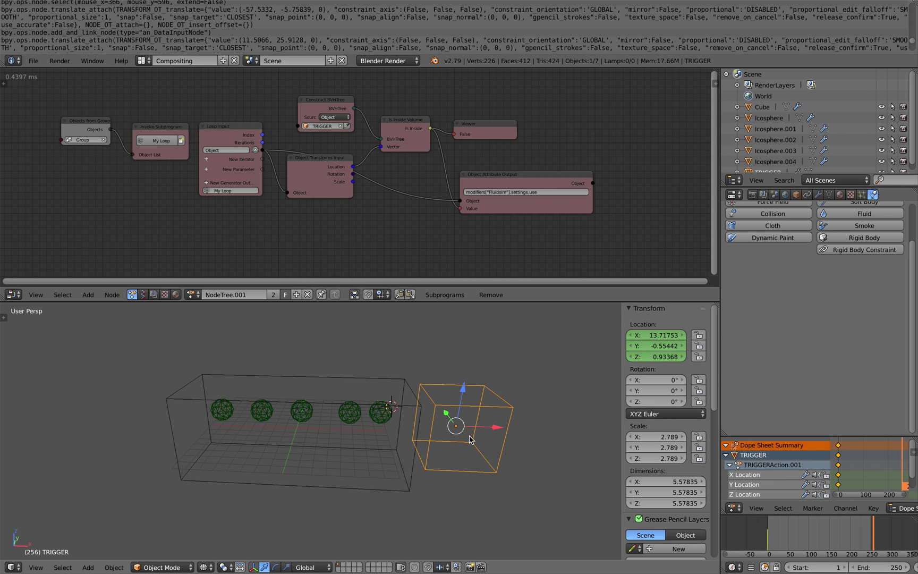
key("g")
key("x")
left_click_drag(192, 413, 185, 412)
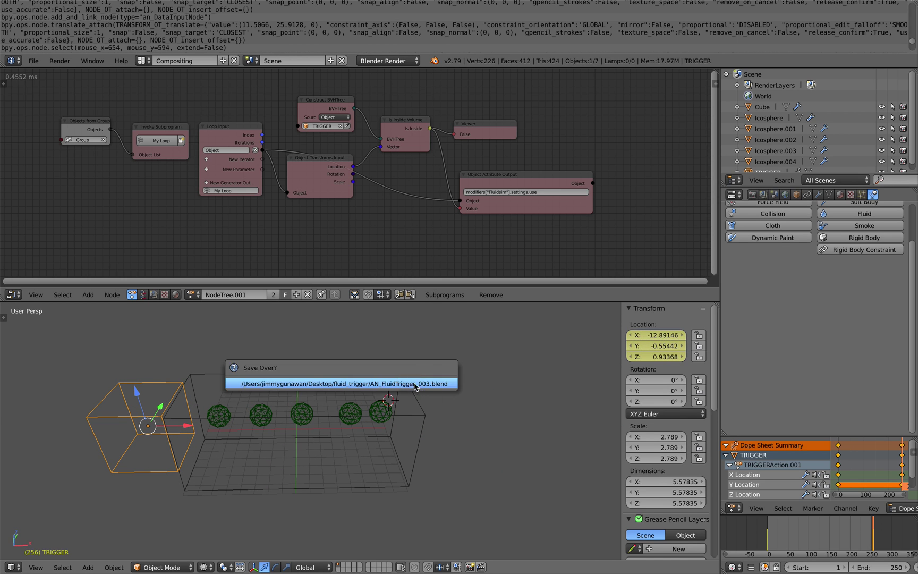
left_click(792, 529)
mouse_move(793, 527)
left_mouse_down()
mouse_move(845, 528)
mouse_move(774, 527)
mouse_move(786, 525)
left_mouse_up()
middle_click_drag(481, 522, 445, 498)
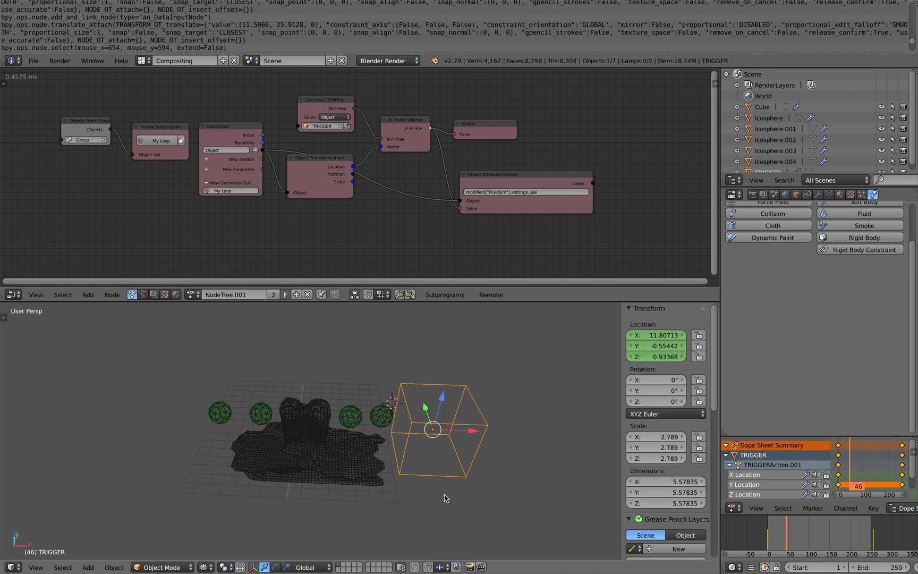
Set the fluid domain's final resolution to 85 and bake the simulation.
right_click(380, 480)
scroll(380, 480, "up", 2)
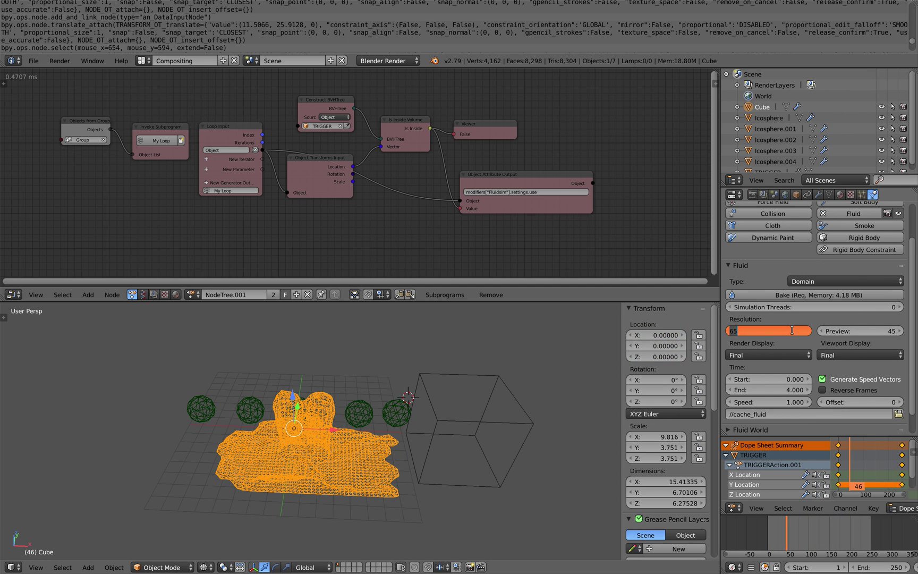
type("85")
key("Return")
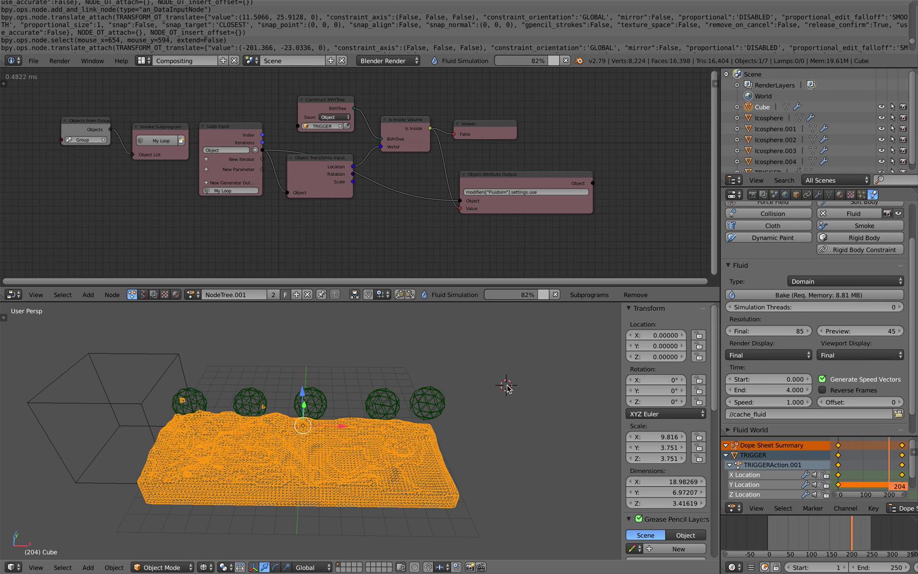
Switch the 3D viewport to solid shading to view the fluid surface.
key("z")
left_click(465, 404)
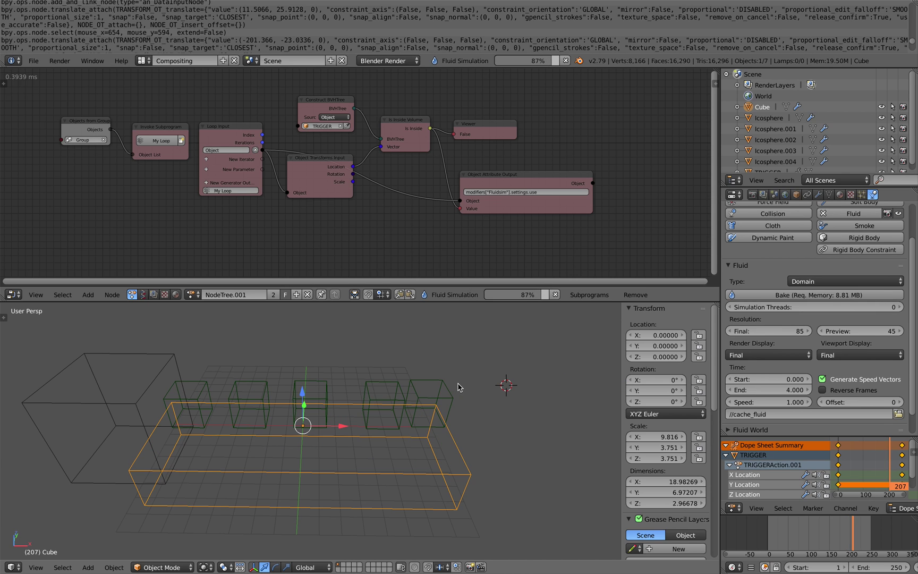
key("z")
left_click(512, 446)
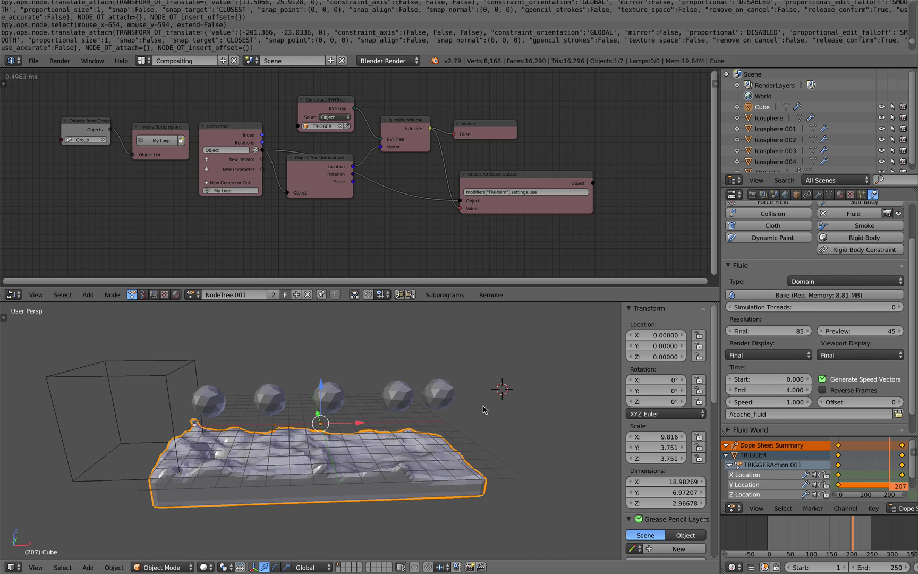
Show the Animation Nodes settings beside the node tree and expand the Overview section.
middle_click_drag(312, 213, 323, 217)
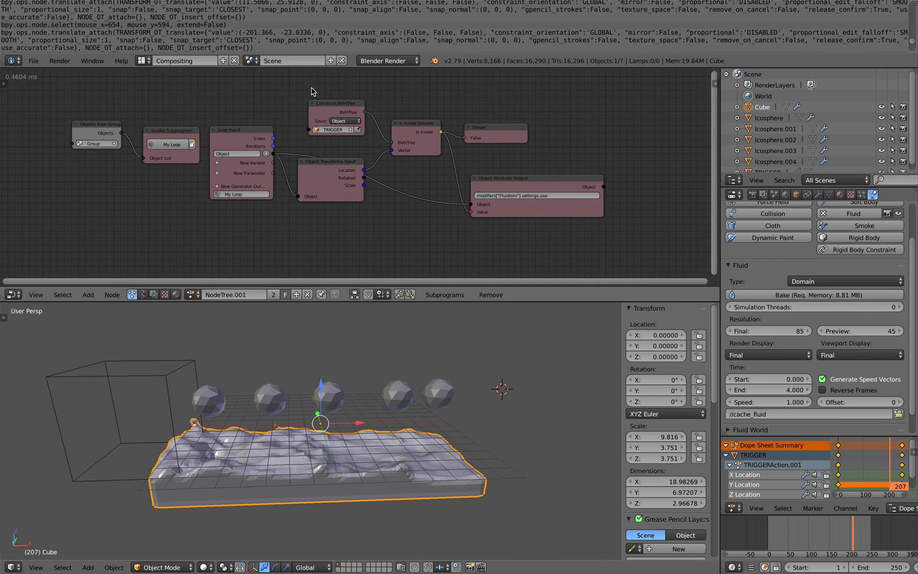
scroll(276, 133, "up", 1)
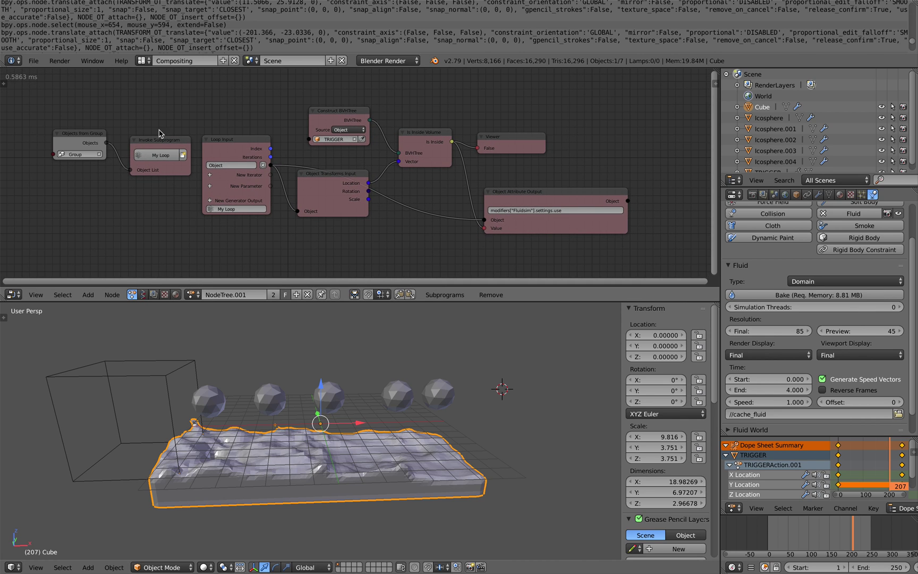
key("t")
left_click(7, 147)
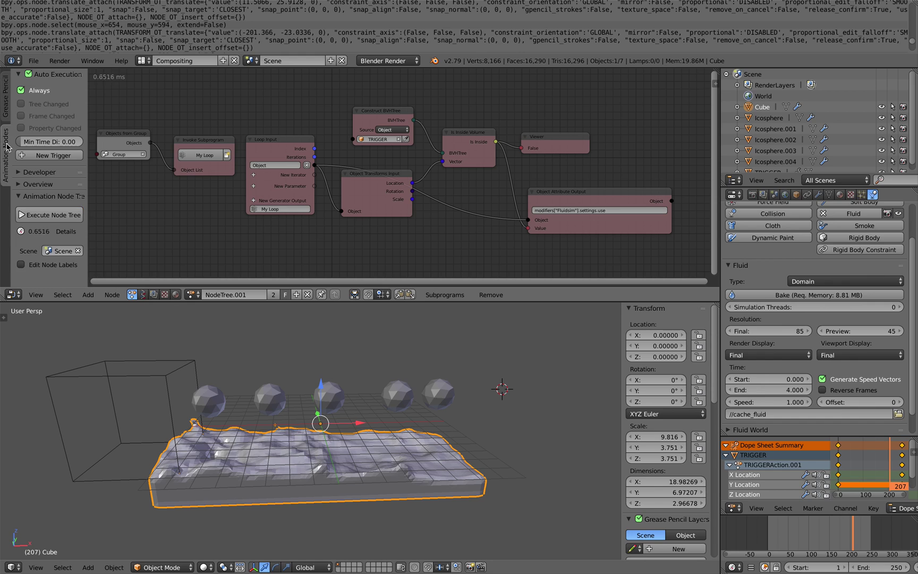
left_click(39, 184)
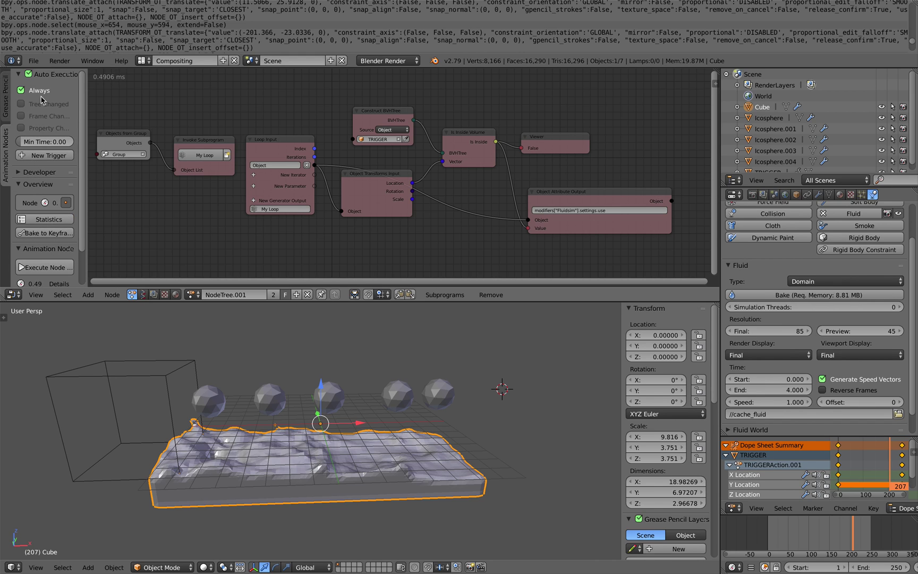
Save the scene and scrub the timeline to frame 112 to check the fluid from the icospheres.
key("ctrl+s")
left_click(425, 350)
middle_click_drag(428, 350, 451, 351, "shift")
key("ctrl+s")
left_click(451, 350)
left_click_drag(770, 533, 814, 532)
mouse_move(496, 433)
middle_mouse_down()
mouse_move(511, 440)
mouse_move(477, 435)
middle_mouse_up()
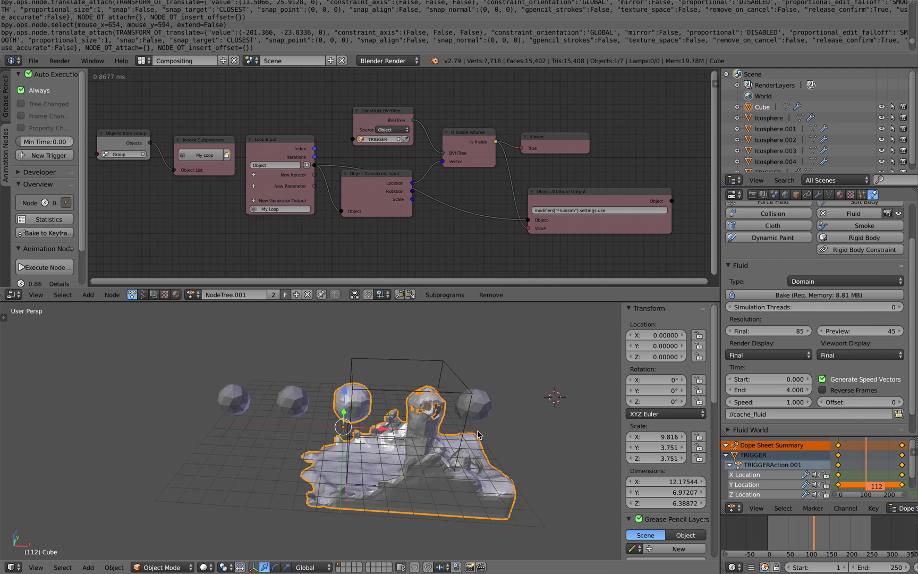